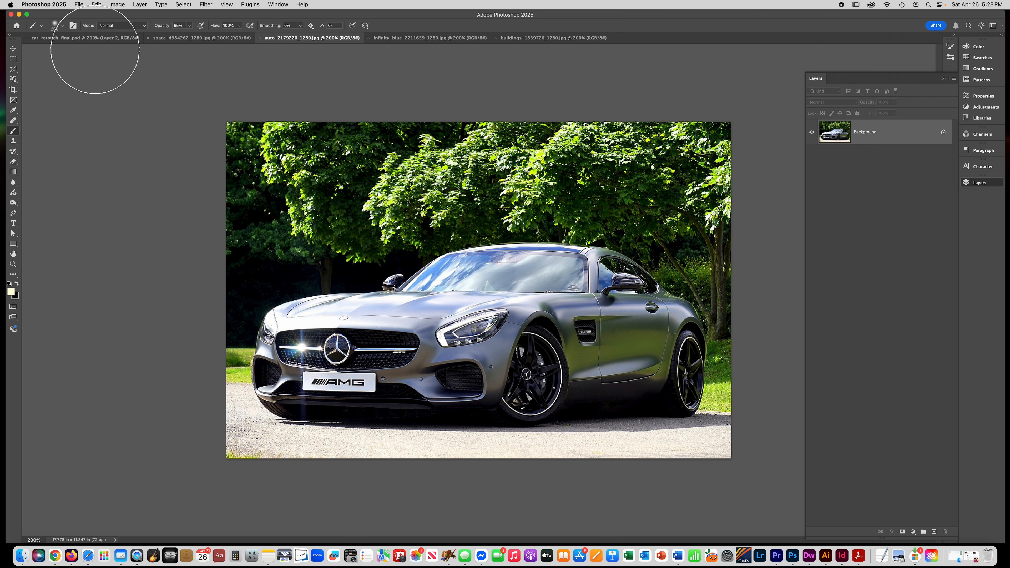
- Compare the finished car-retouch composite with the original car photo by switching between their documents
click(81, 38)
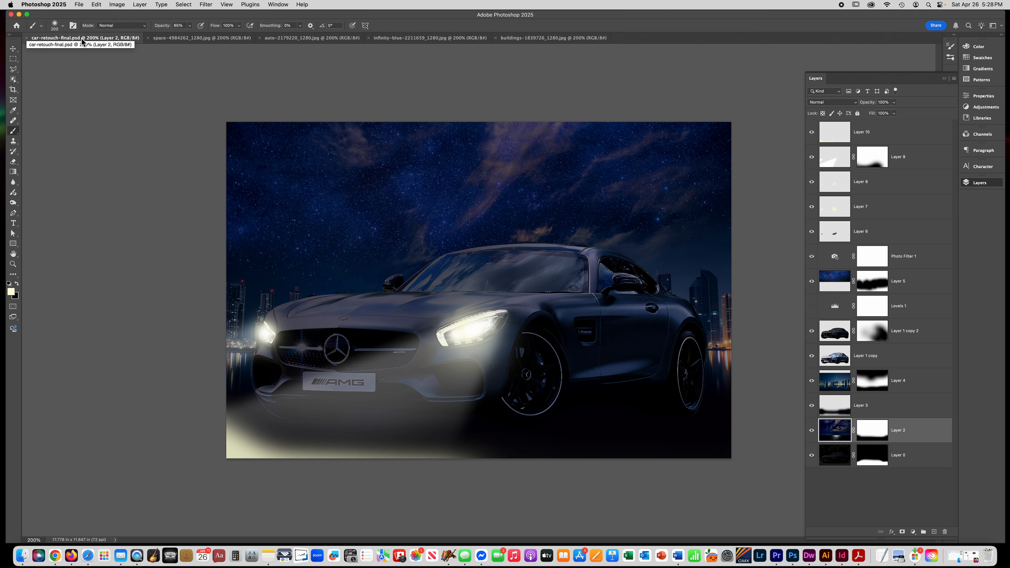
click(187, 38)
click(290, 38)
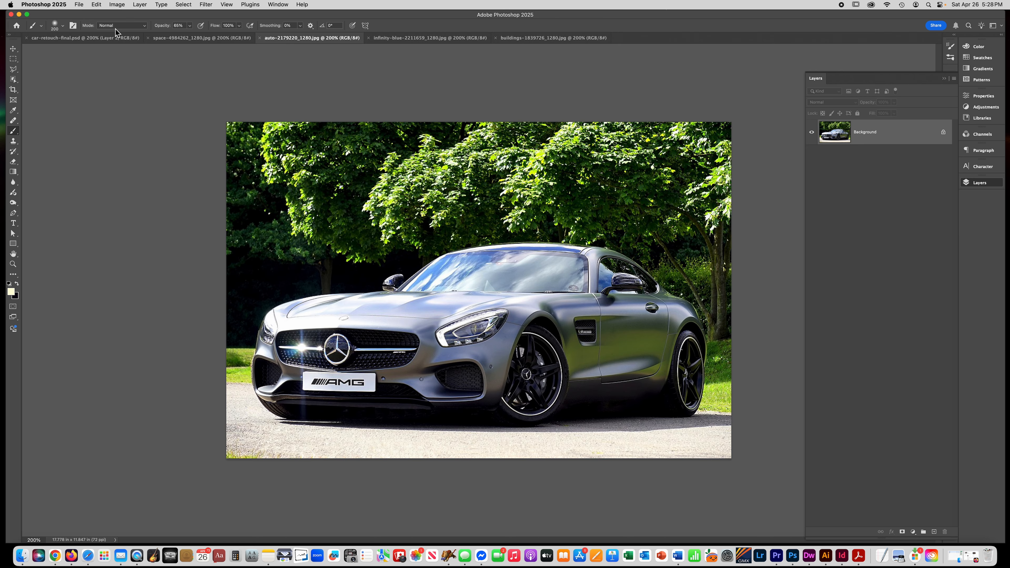
click(95, 39)
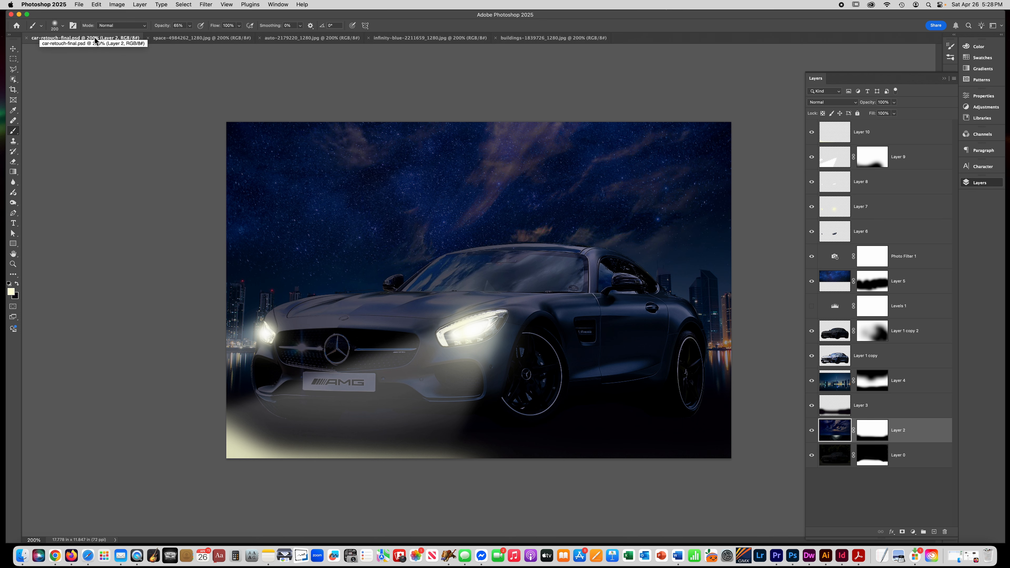
click(303, 38)
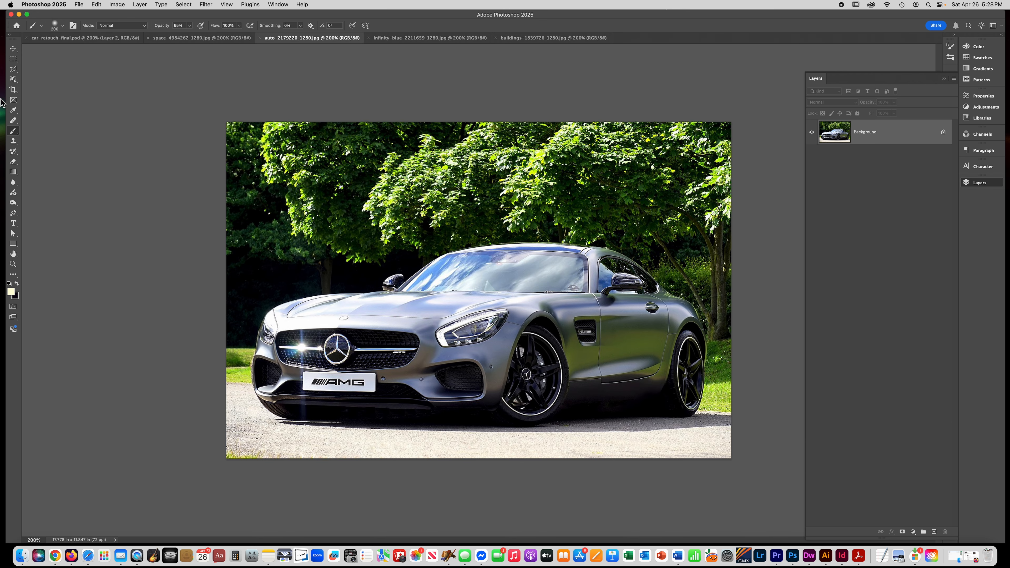
- Select the car with the Object Selection tool
click(14, 80)
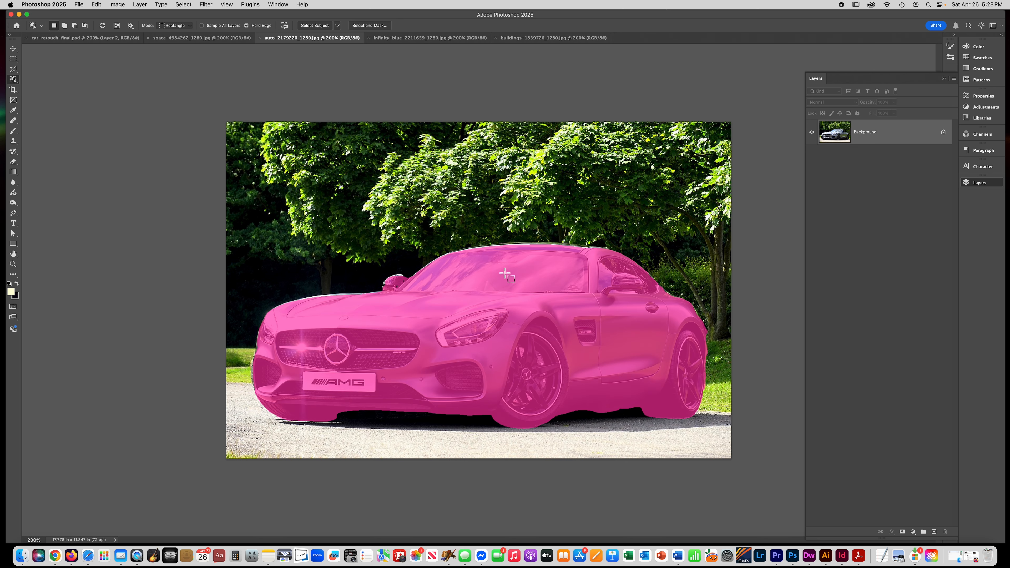
click(505, 274)
click(583, 275)
click(584, 276)
click(584, 275)
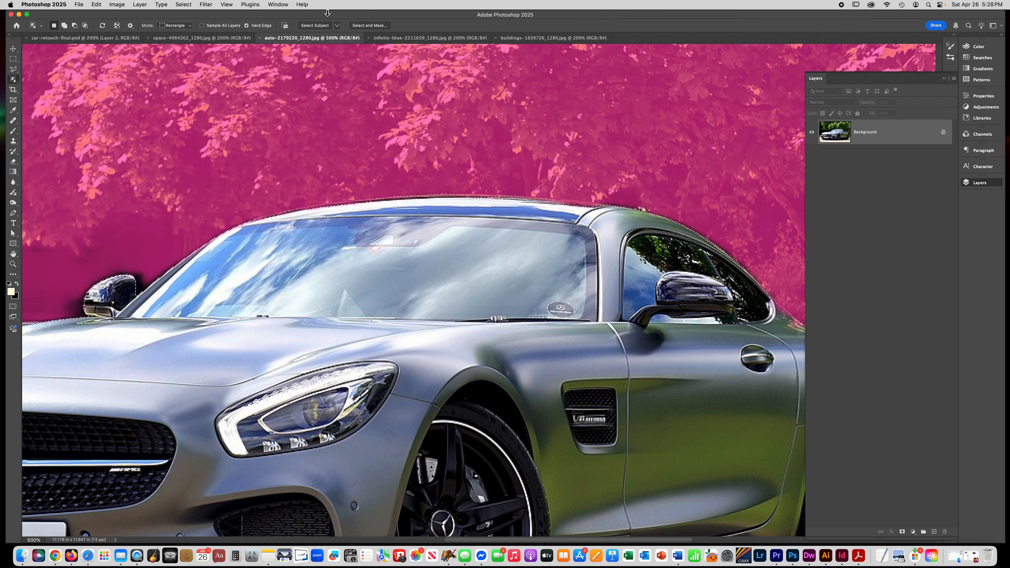
- Review the car selection's edges in Select and Mask using the Overlay view, then accept it
click(375, 26)
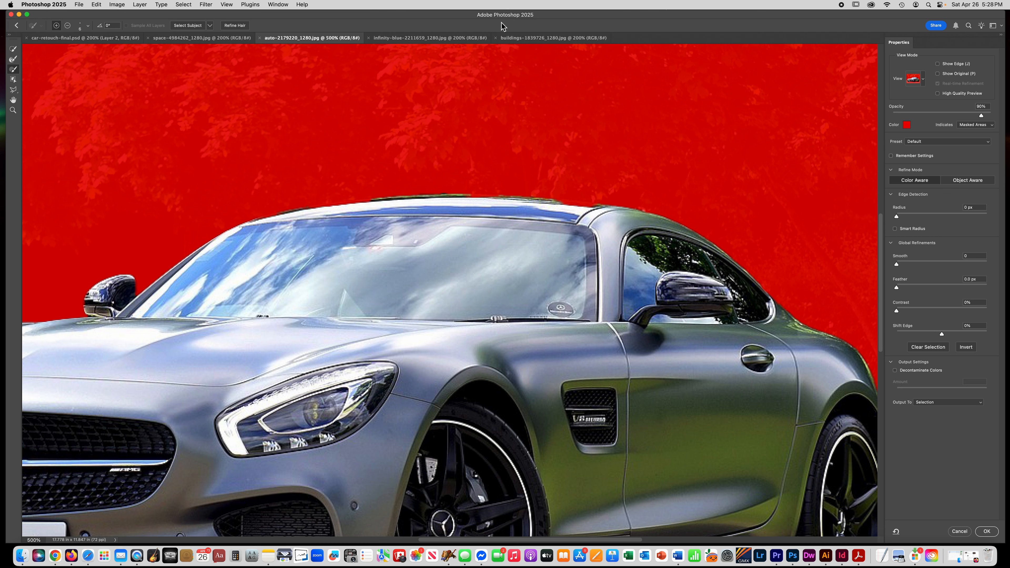
click(913, 80)
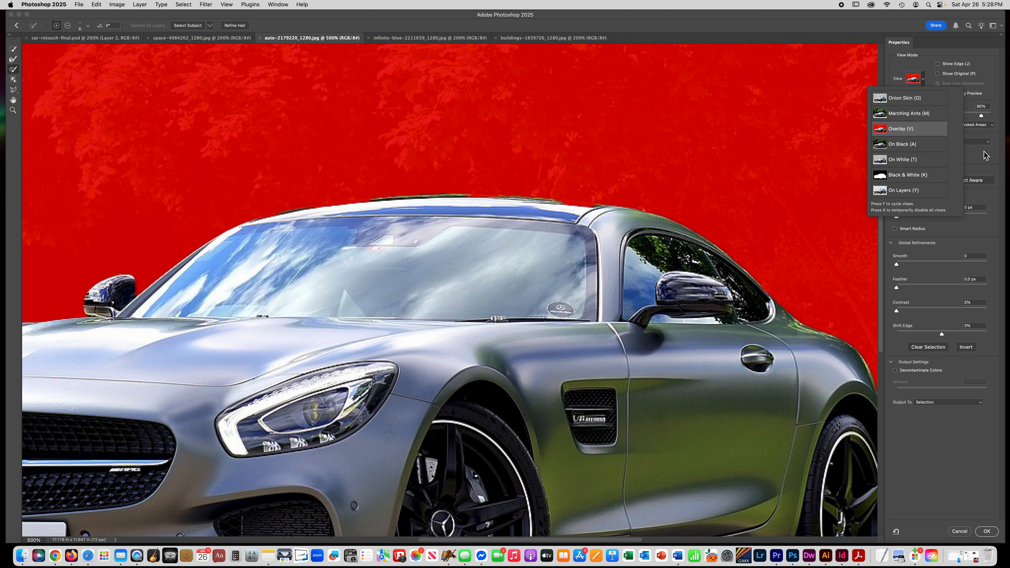
click(987, 158)
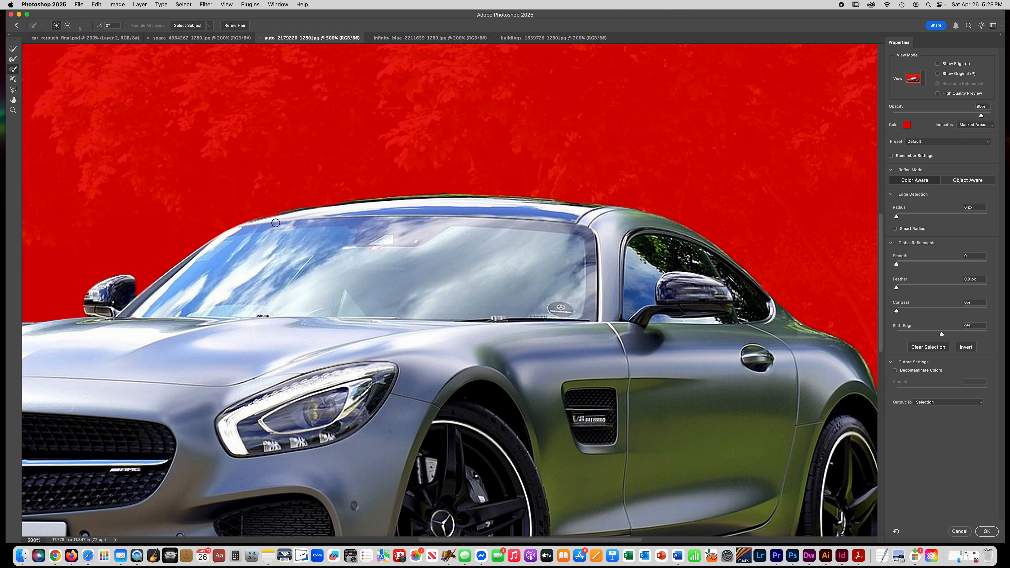
scroll(410, 269, right, 5)
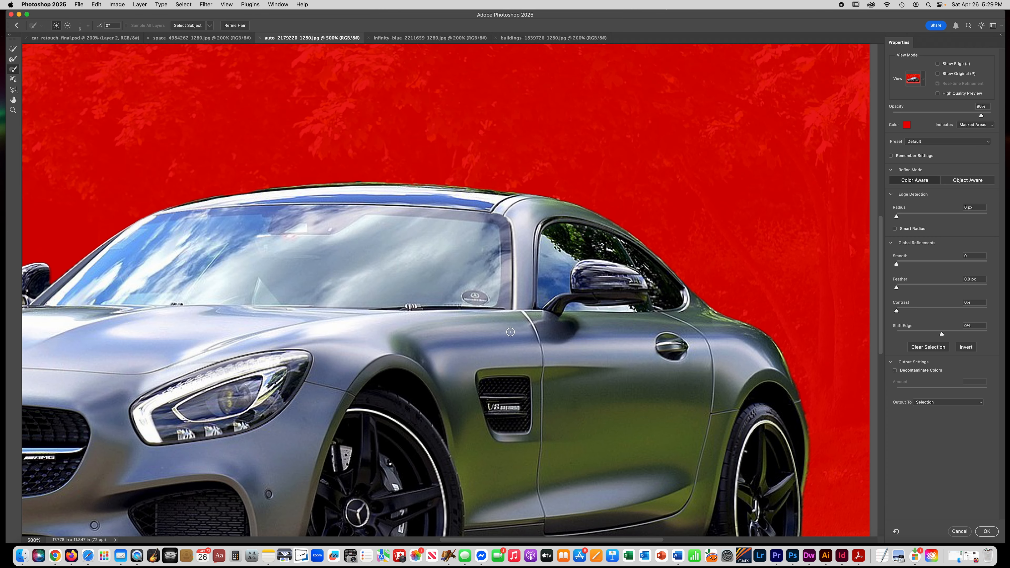
scroll(484, 361, down, 5)
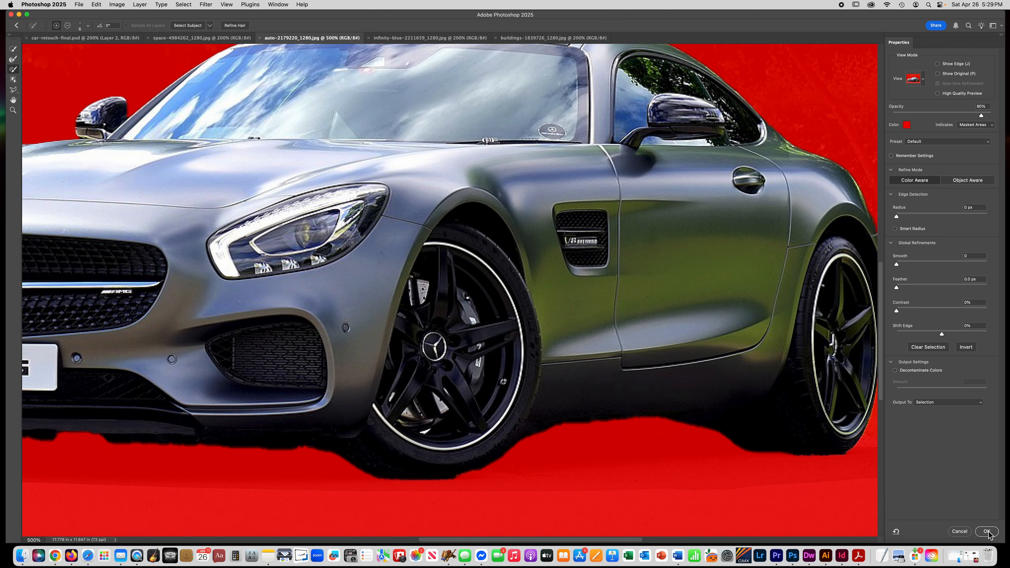
click(987, 532)
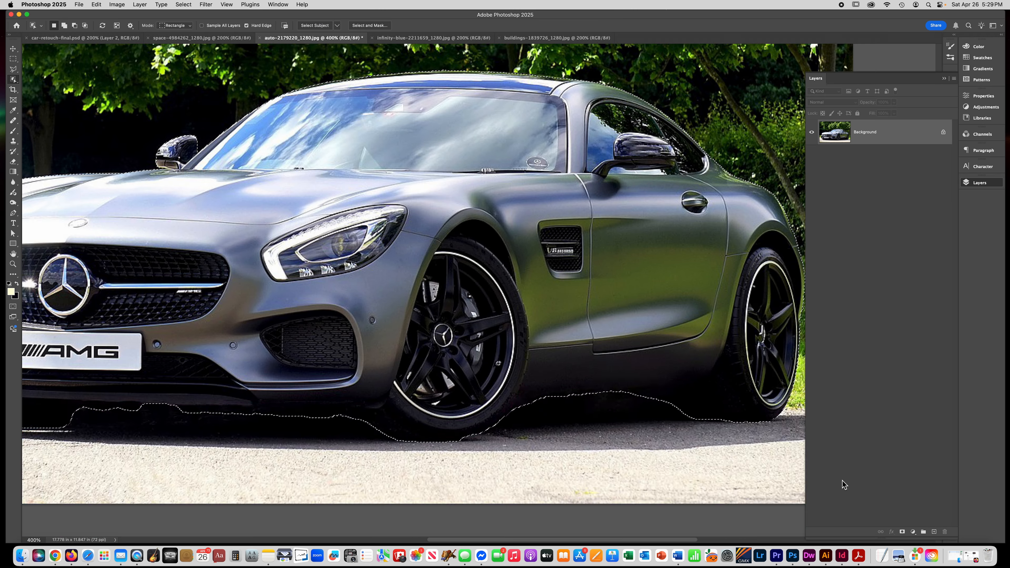
- Copy the selected car onto its own new layer
key(super+minus)
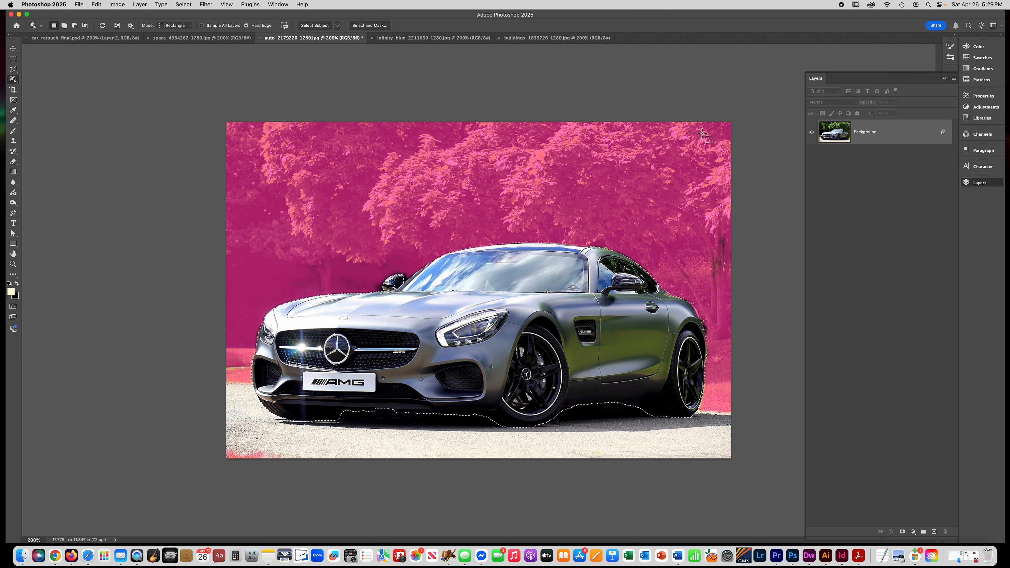
key(super+j)
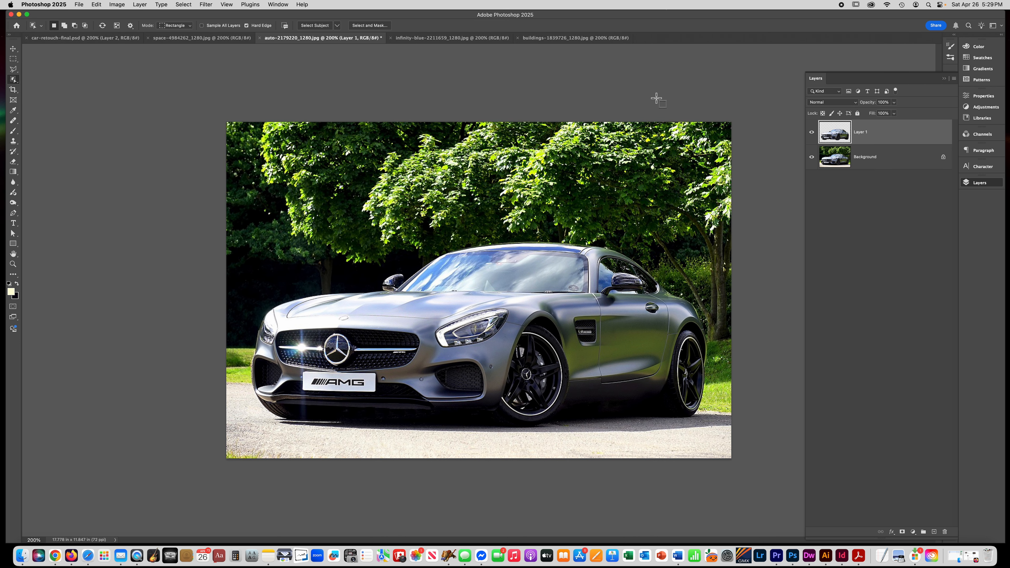
- Check the car cut-out against the background, then add a layer mask to the background layer
click(812, 157)
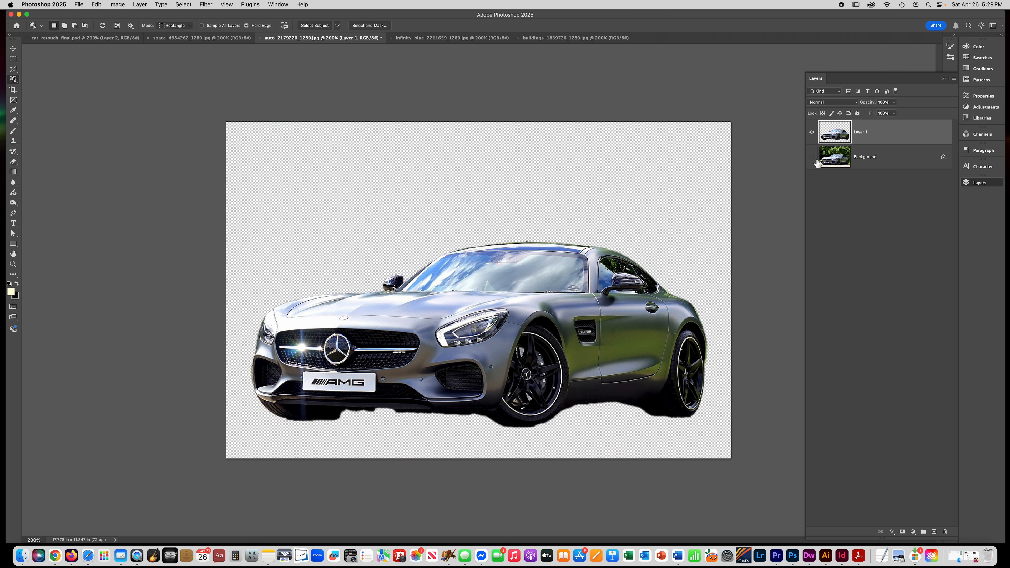
click(812, 158)
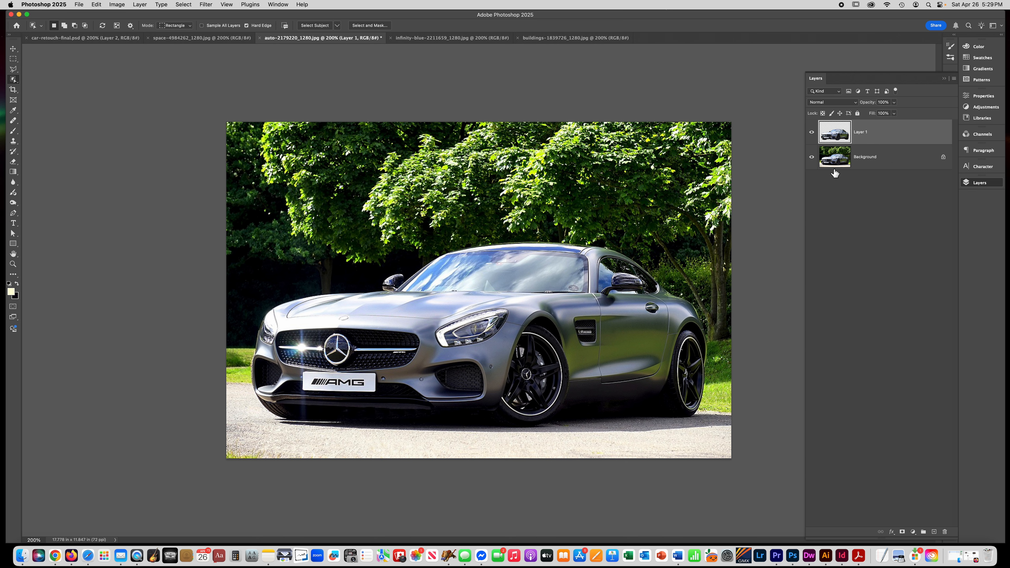
click(886, 165)
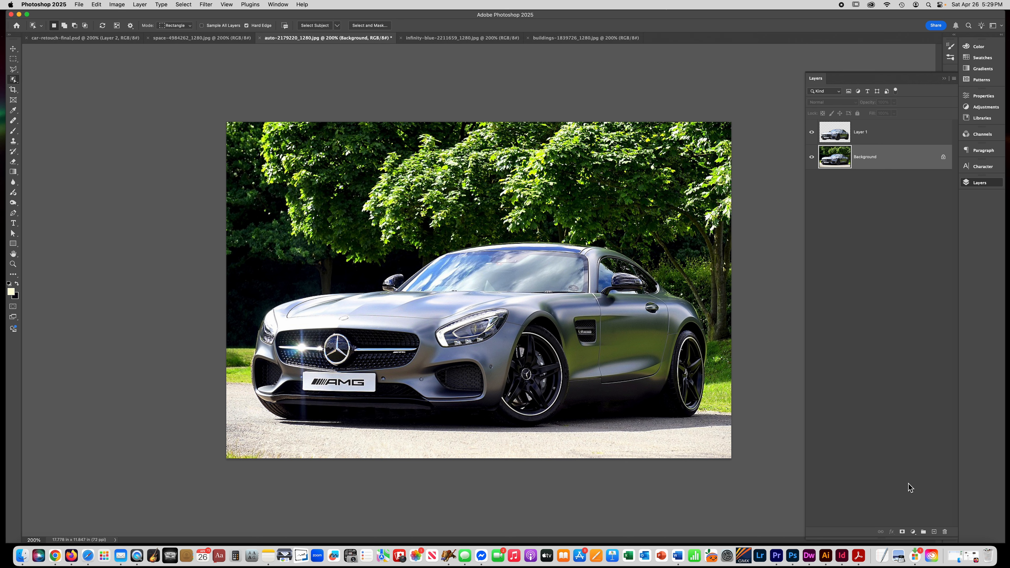
click(902, 534)
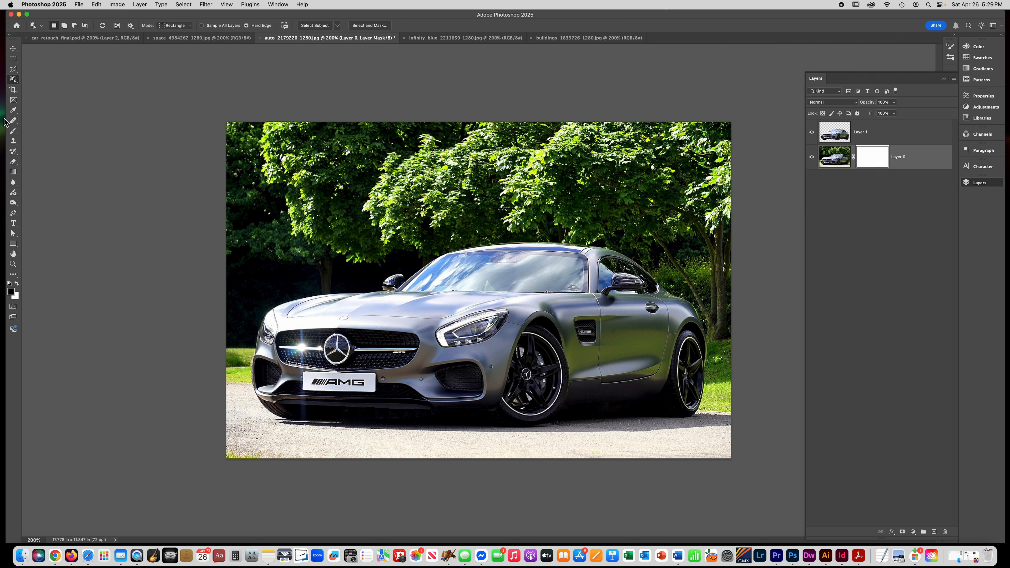
- Paint black on the background mask with a large brush at 100% opacity to hide the trees and sky
click(12, 132)
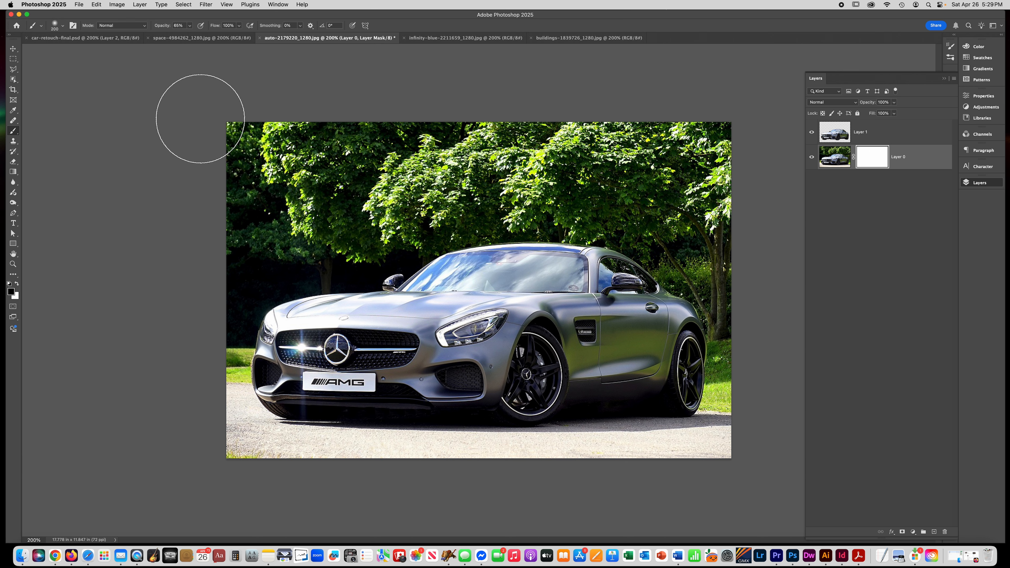
key(bracketright)
drag(215, 121, 594, 121)
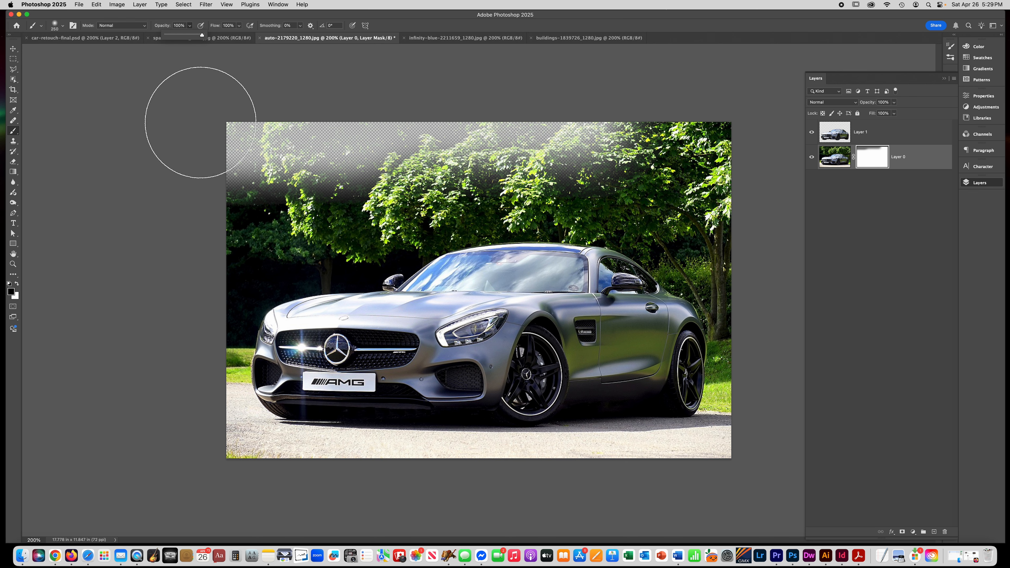
mouse_move(203, 117)
mouse_down()
mouse_move(528, 128)
mouse_move(789, 170)
mouse_move(361, 181)
mouse_move(485, 169)
mouse_move(699, 191)
mouse_move(237, 192)
mouse_move(557, 279)
mouse_move(342, 314)
mouse_move(232, 318)
mouse_move(282, 352)
mouse_up()
key(bracketleft)
key(bracketleft)
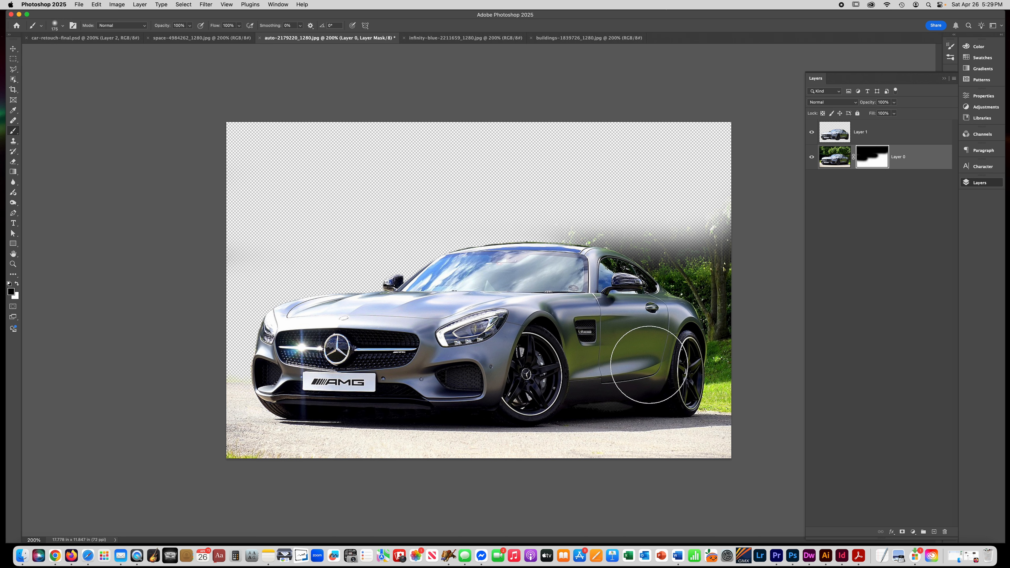
mouse_move(643, 372)
mouse_down()
mouse_move(766, 377)
mouse_move(769, 325)
mouse_move(676, 259)
mouse_move(733, 249)
mouse_move(577, 239)
mouse_up()
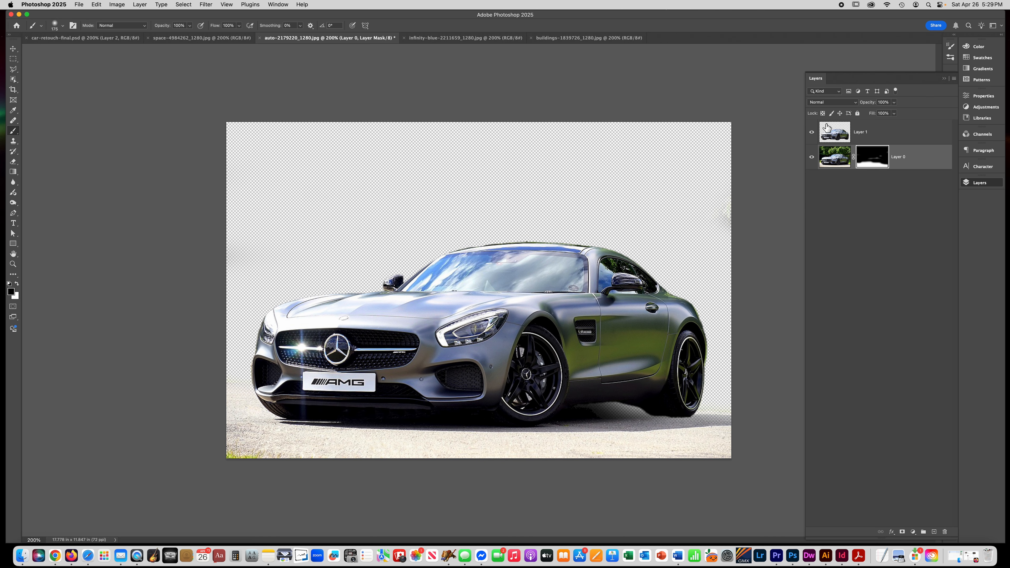
- Darken the background layer with Levels, setting the midtone input to 0.47 and output white to 83
click(832, 165)
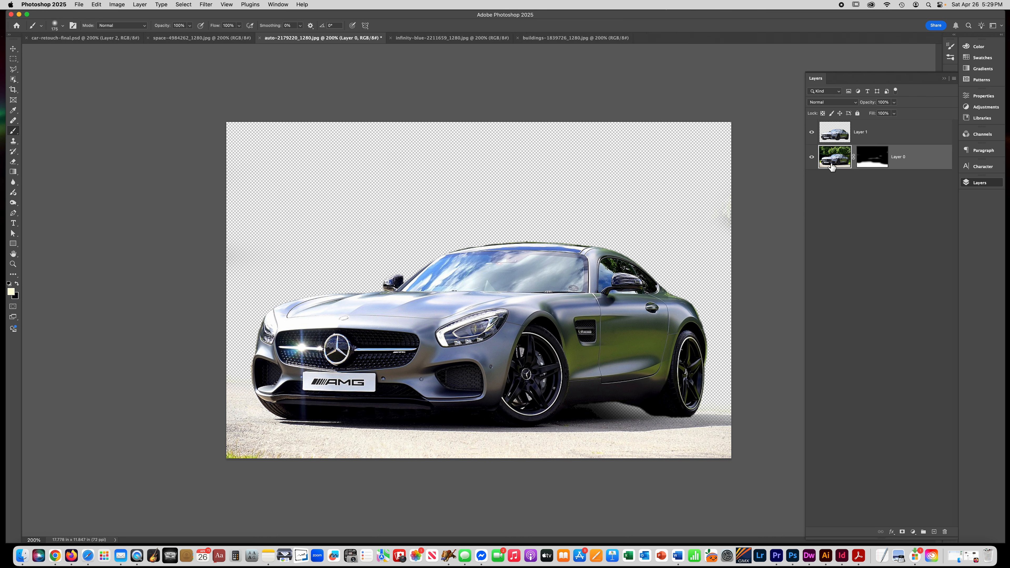
key(super+l)
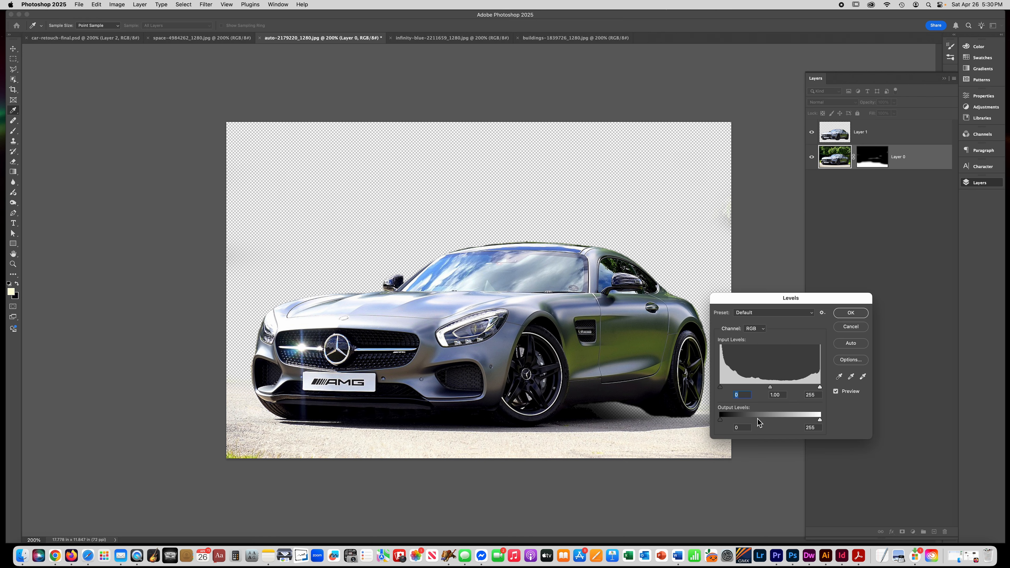
drag(771, 388, 792, 389)
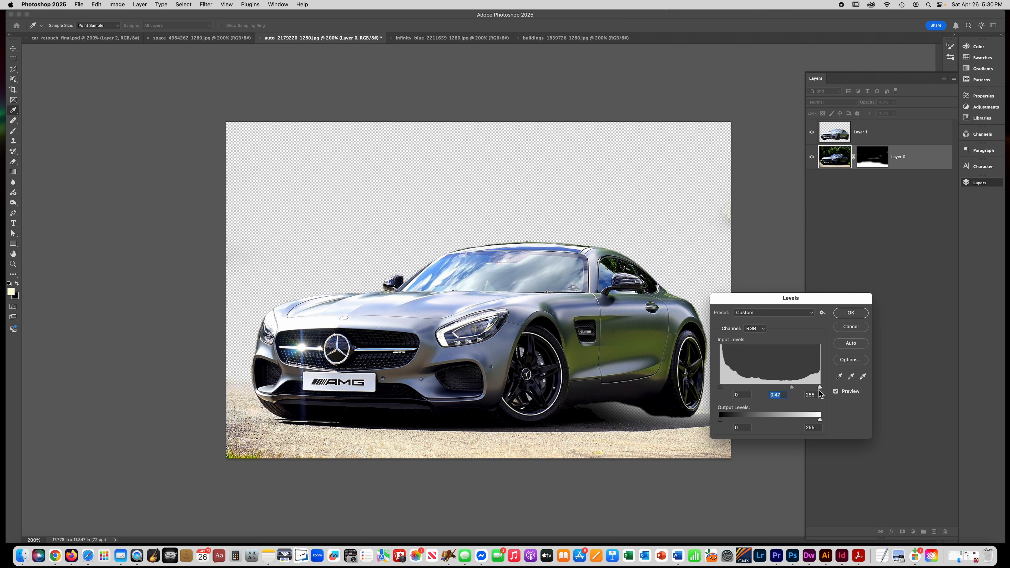
drag(820, 420, 738, 421)
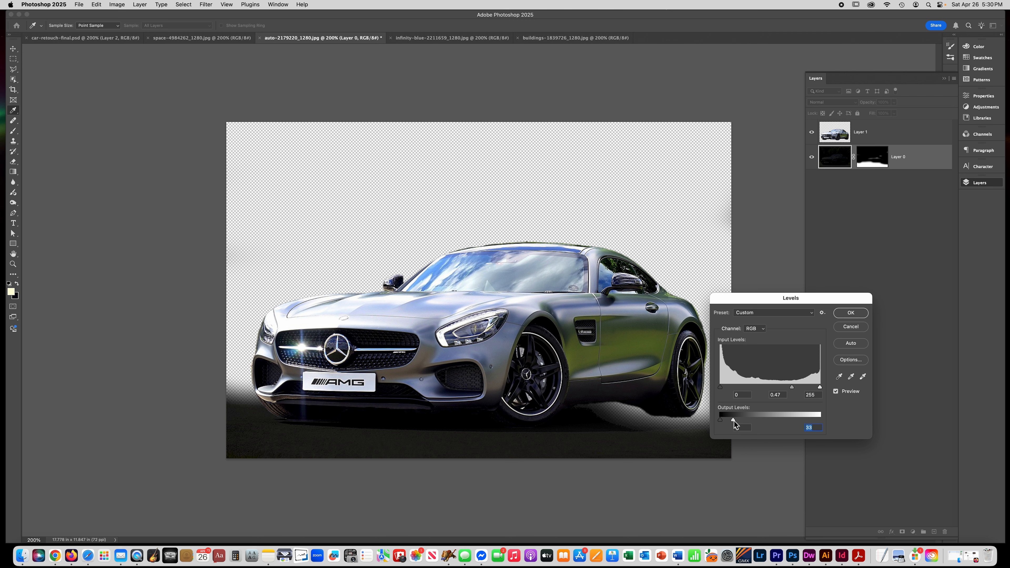
click(850, 314)
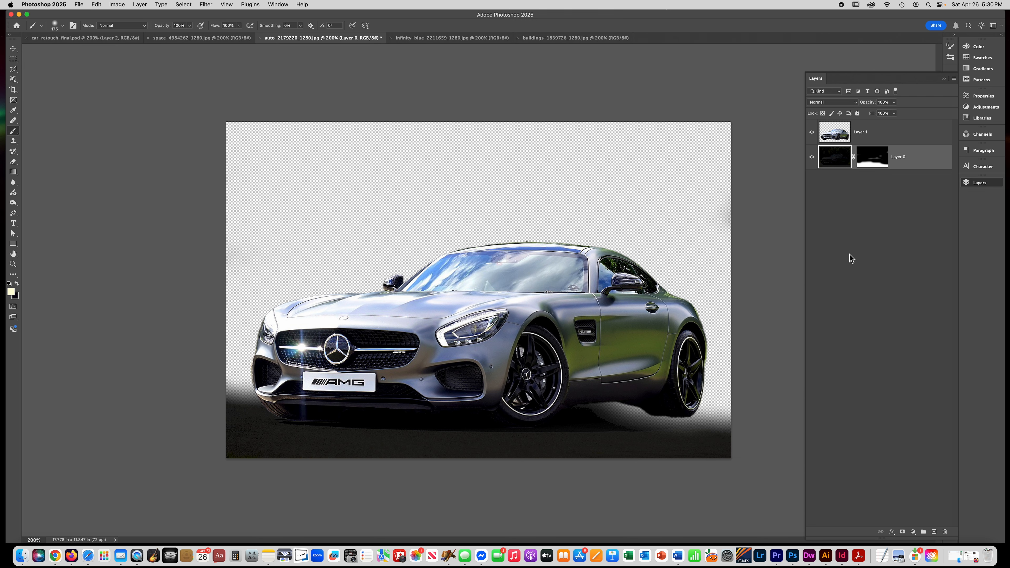
- Paint white on the background mask to bring back the darkened road behind the car's rear
key(b)
click(871, 163)
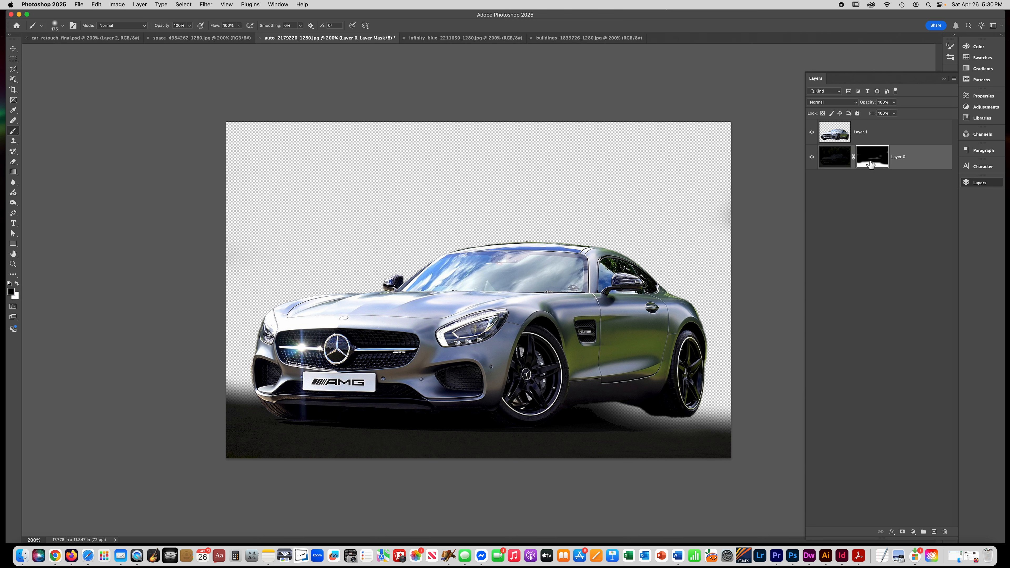
click(17, 284)
mouse_move(597, 372)
mouse_down()
mouse_move(687, 392)
mouse_move(595, 392)
mouse_move(681, 410)
mouse_move(627, 410)
mouse_move(763, 419)
mouse_move(701, 427)
mouse_up()
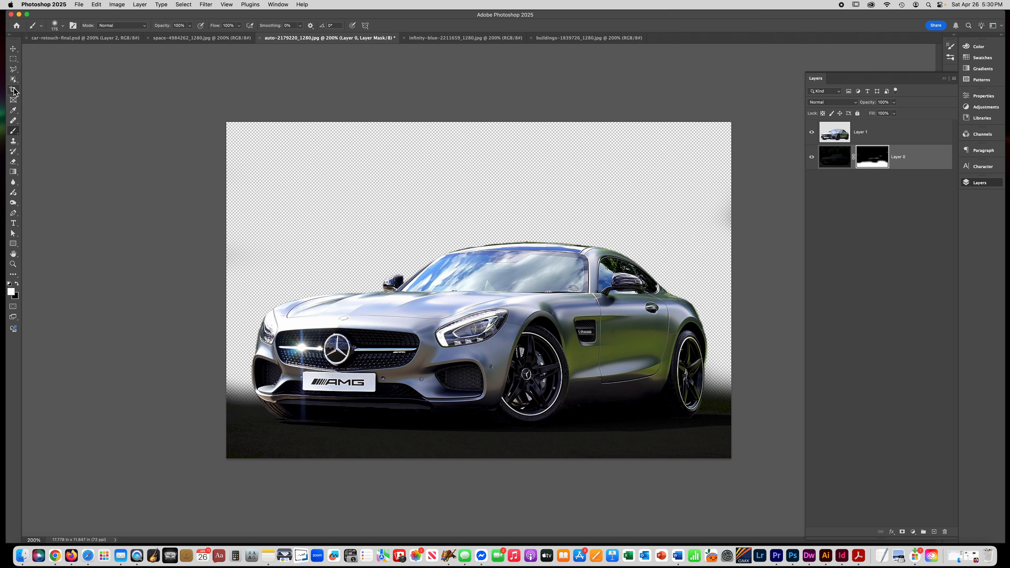
- Select the sky area of the ocean photo with the Rectangular Marquee tool
click(13, 58)
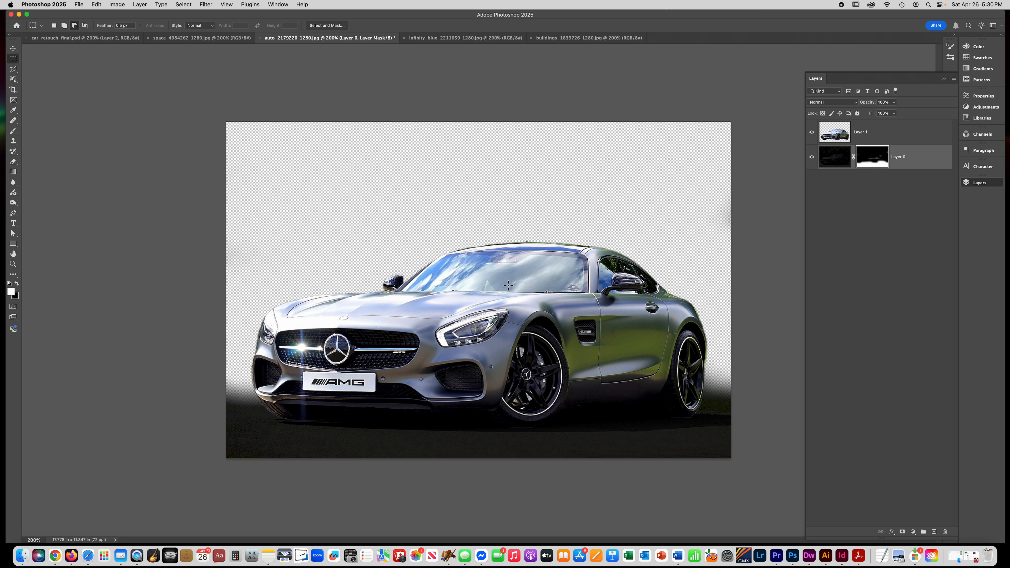
click(441, 39)
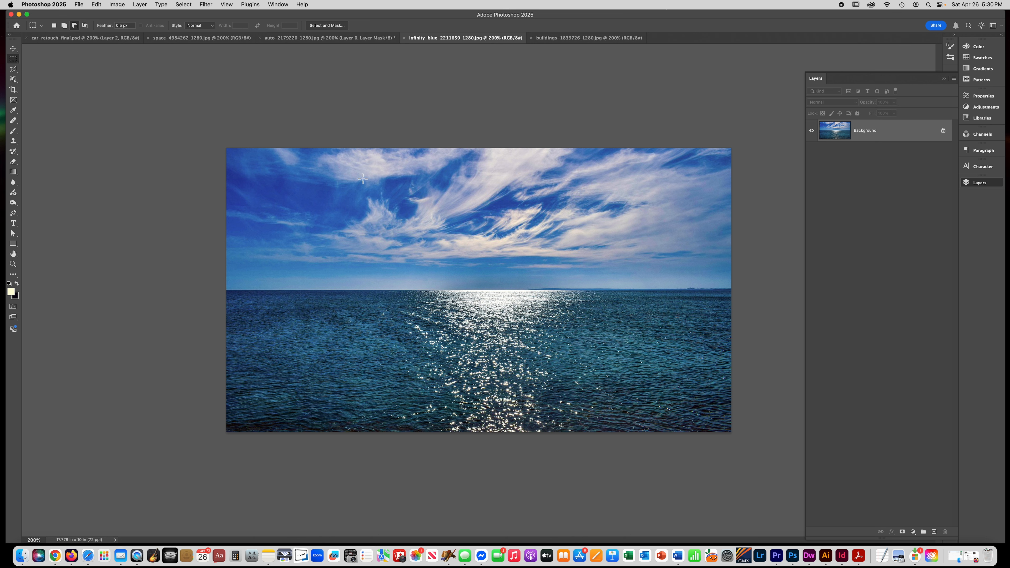
drag(220, 145, 821, 293)
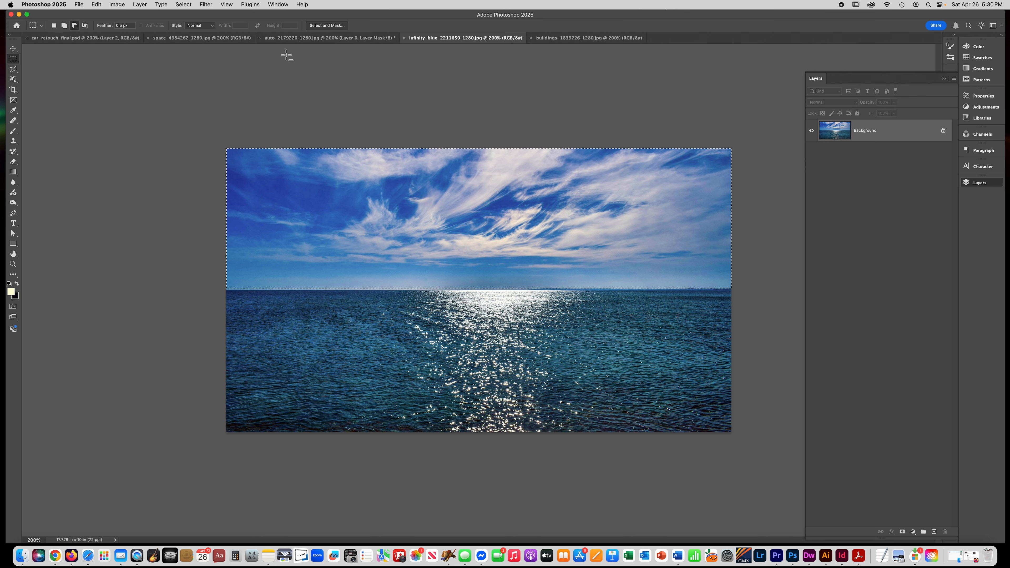
- Paste the sky into the car document as a new layer above the background
click(274, 38)
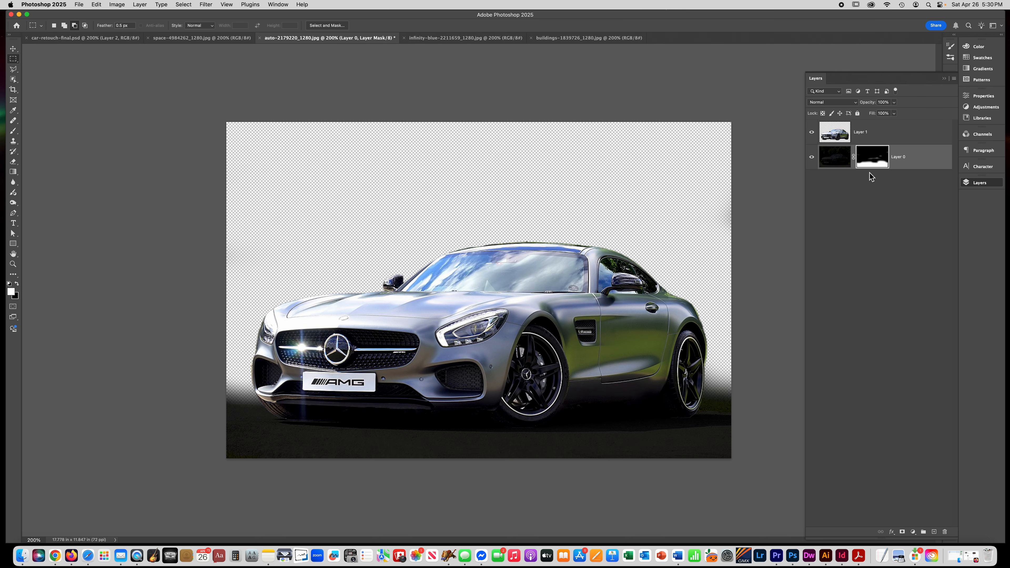
click(915, 162)
key(super+v)
- Scale the pasted sky layer so it stretches up to the top edge and slightly past both sides of the canvas
key(super+t)
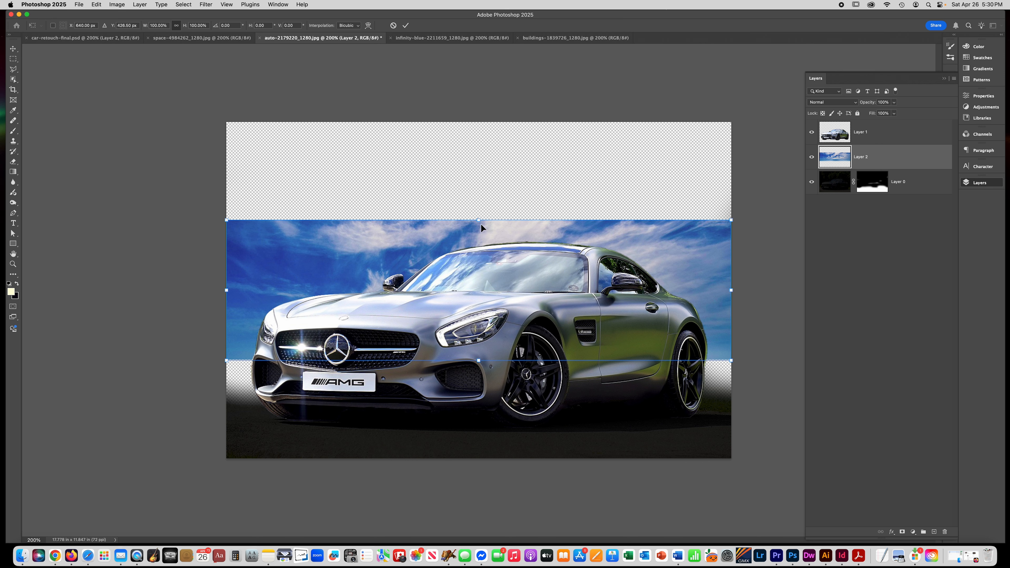
drag(481, 223, 480, 118)
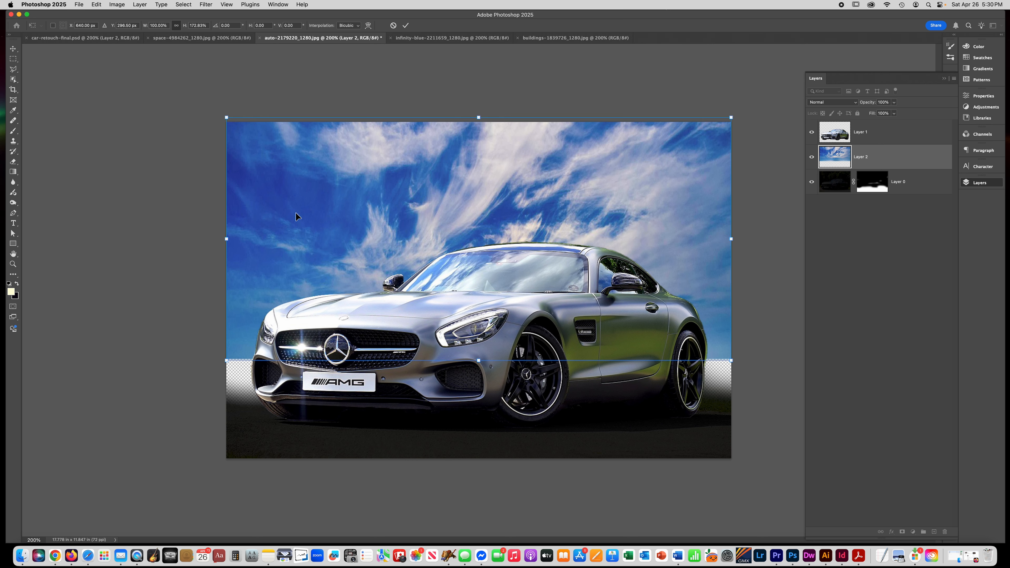
drag(481, 360, 482, 362)
drag(227, 241, 207, 241)
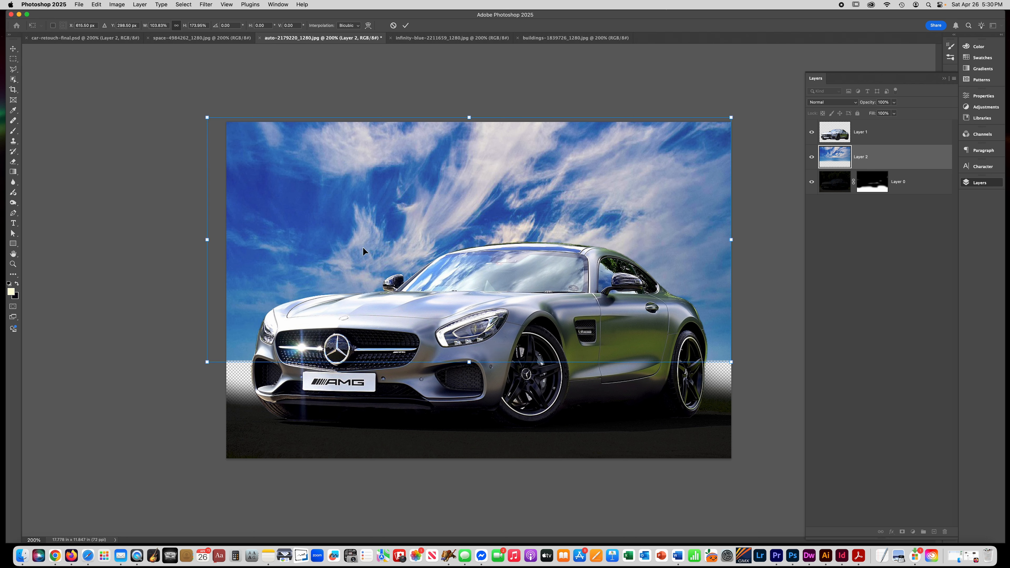
drag(732, 241, 750, 240)
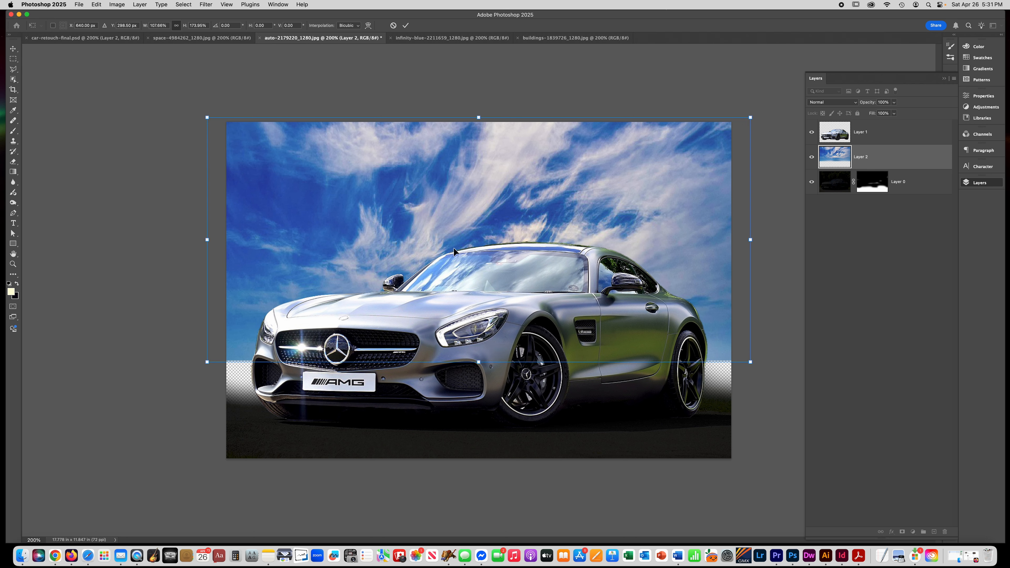
drag(208, 242, 197, 241)
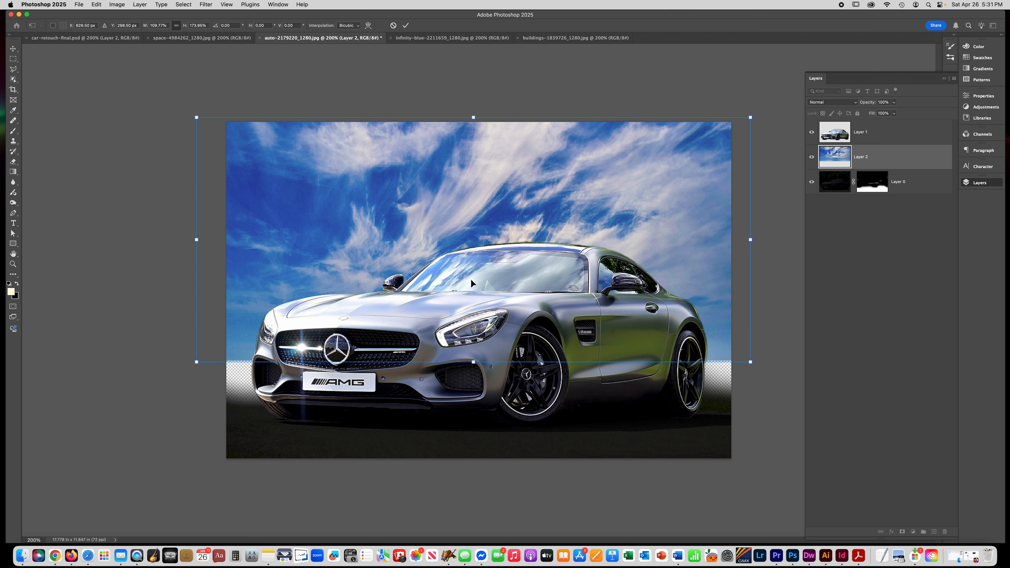
click(406, 26)
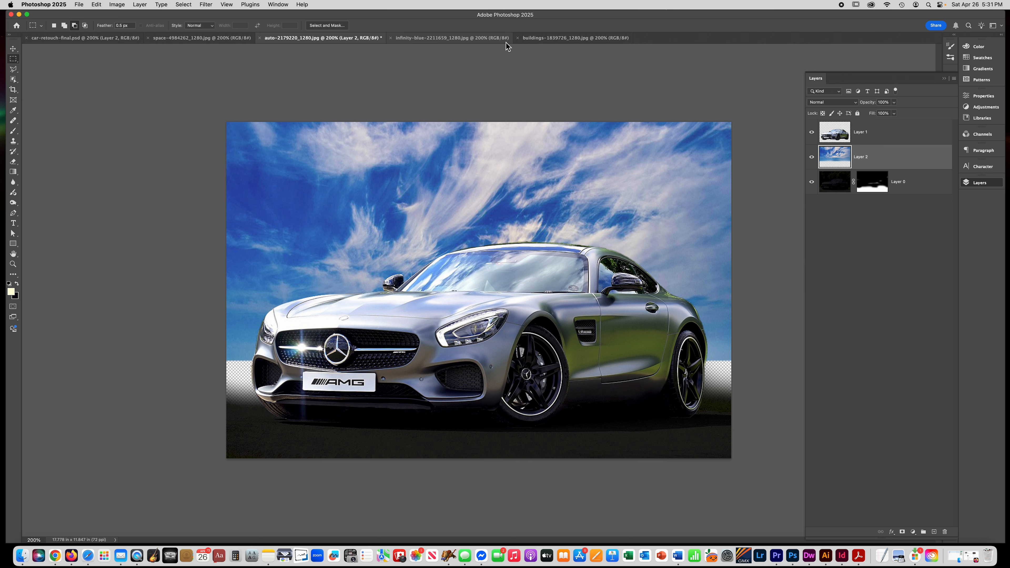
- Copy the whole city-skyline photo, close it, and paste it into the car document as a new layer
click(529, 38)
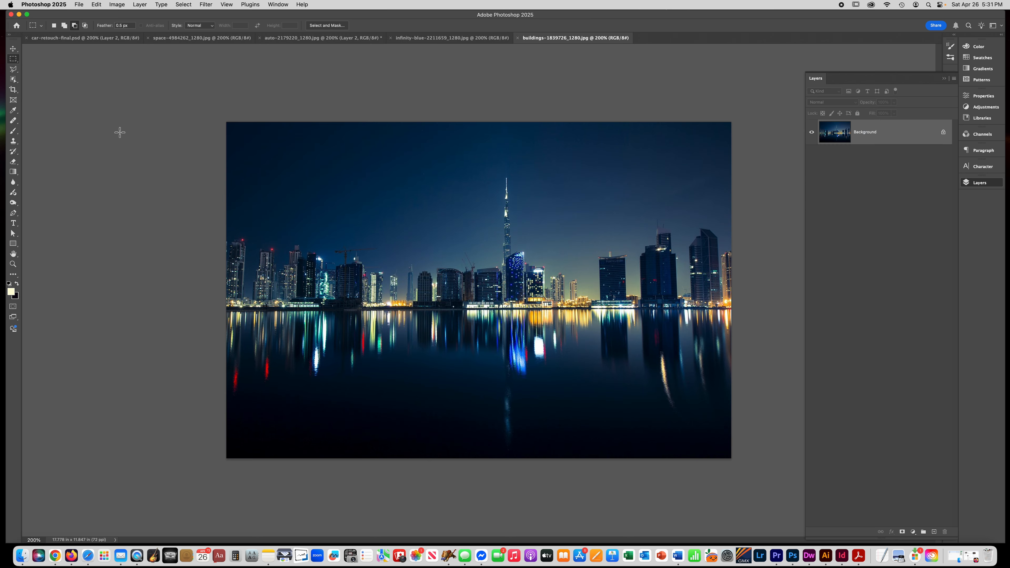
key(super+a)
key(super+c)
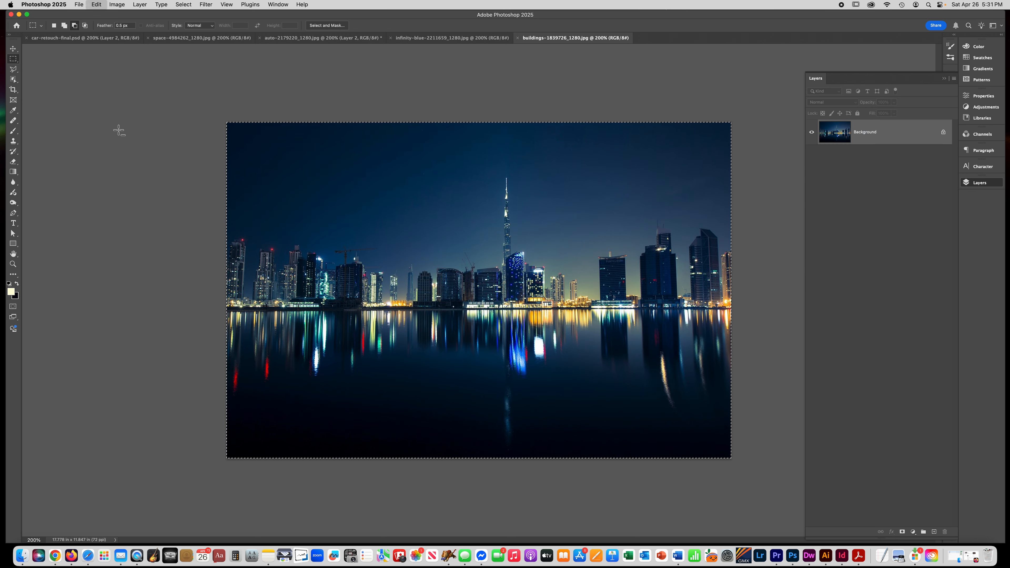
key(super+w)
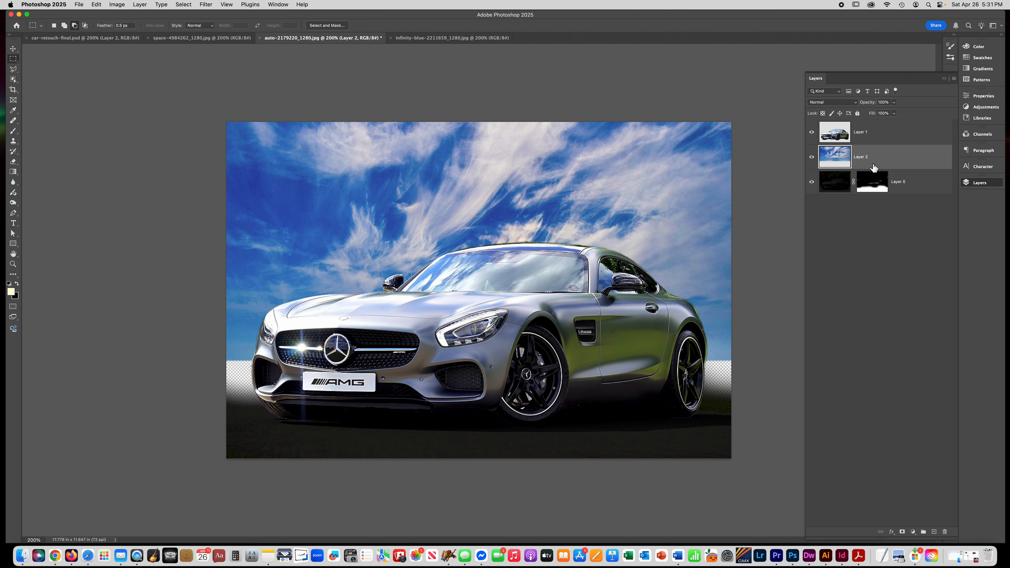
key(super+v)
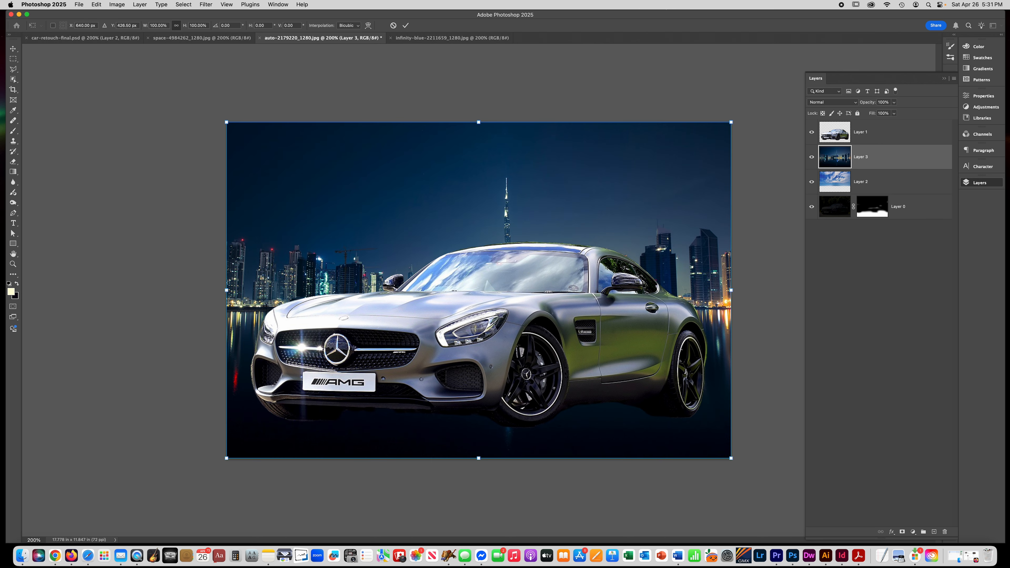
- Lower the skyline layer slightly and blend its top into the sky on its layer mask
drag(303, 238, 303, 271)
key(Return)
key(m)
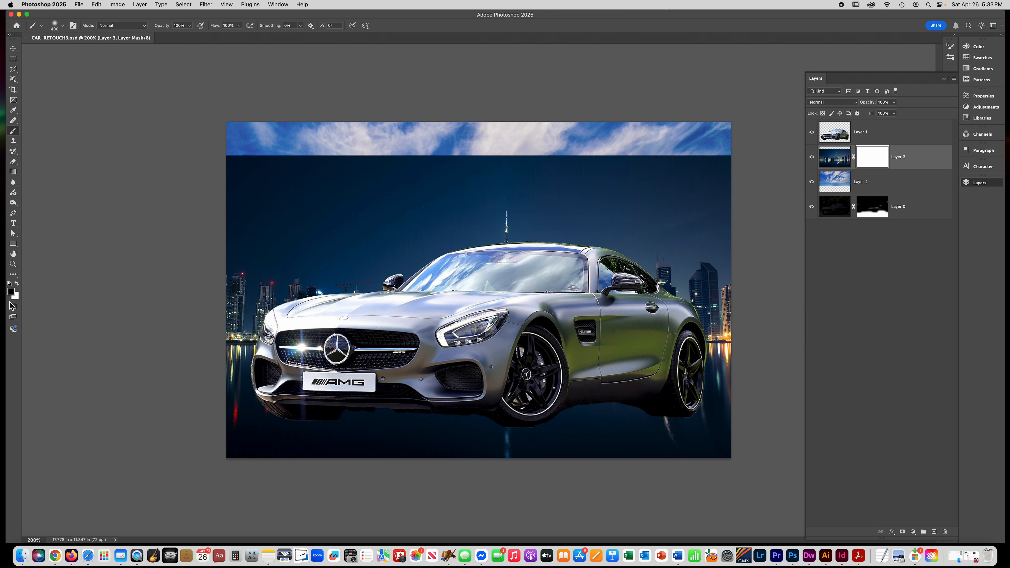
mouse_move(327, 167)
mouse_down()
mouse_move(215, 162)
mouse_move(640, 121)
mouse_move(704, 137)
mouse_move(720, 157)
mouse_move(670, 192)
mouse_move(600, 152)
mouse_move(564, 156)
mouse_move(542, 140)
mouse_move(491, 208)
mouse_move(519, 219)
mouse_up()
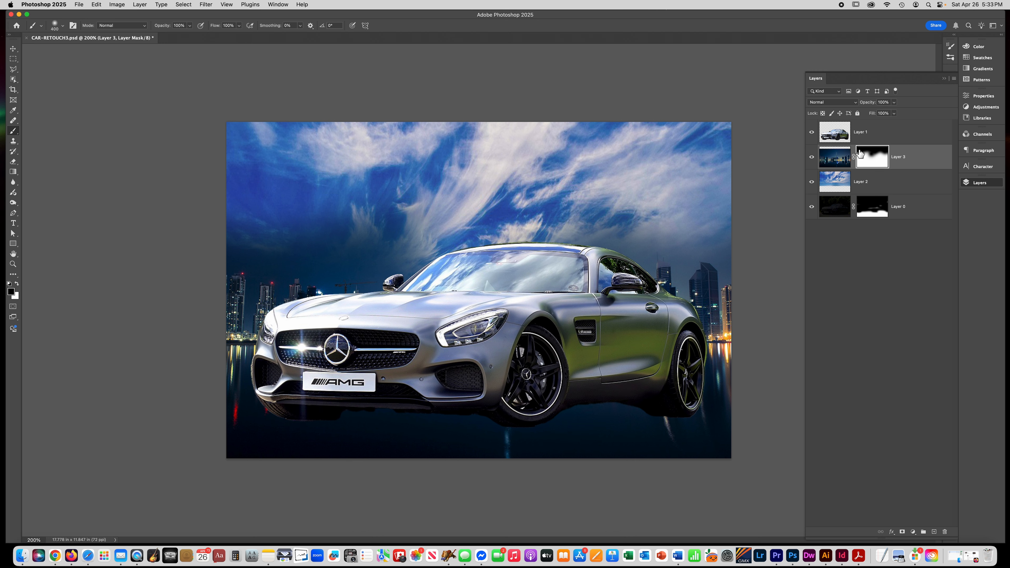
- Duplicate the car layer and colorize the copy with Hue/Saturation at hue 214 and saturation 25
click(883, 138)
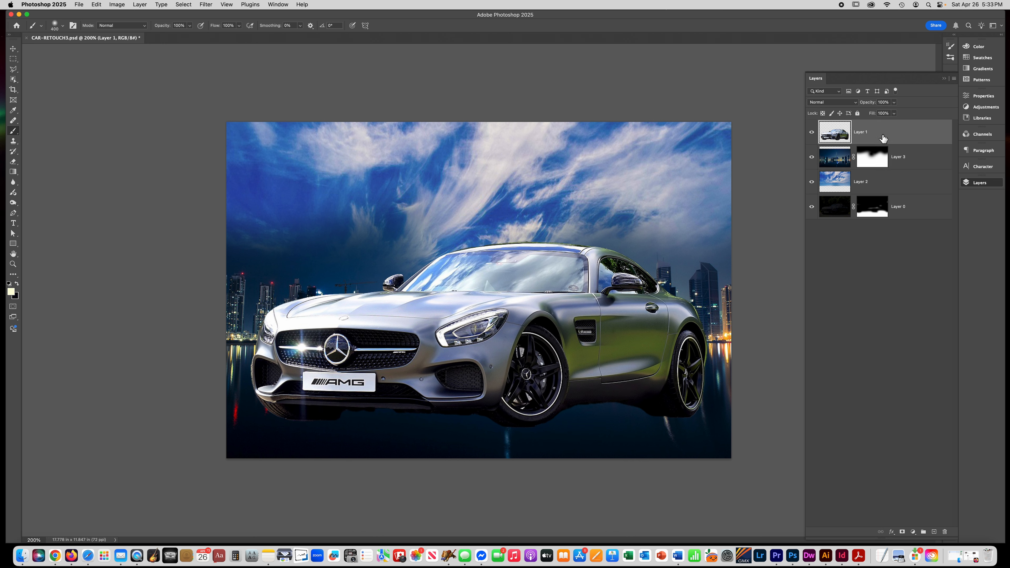
key(super+j)
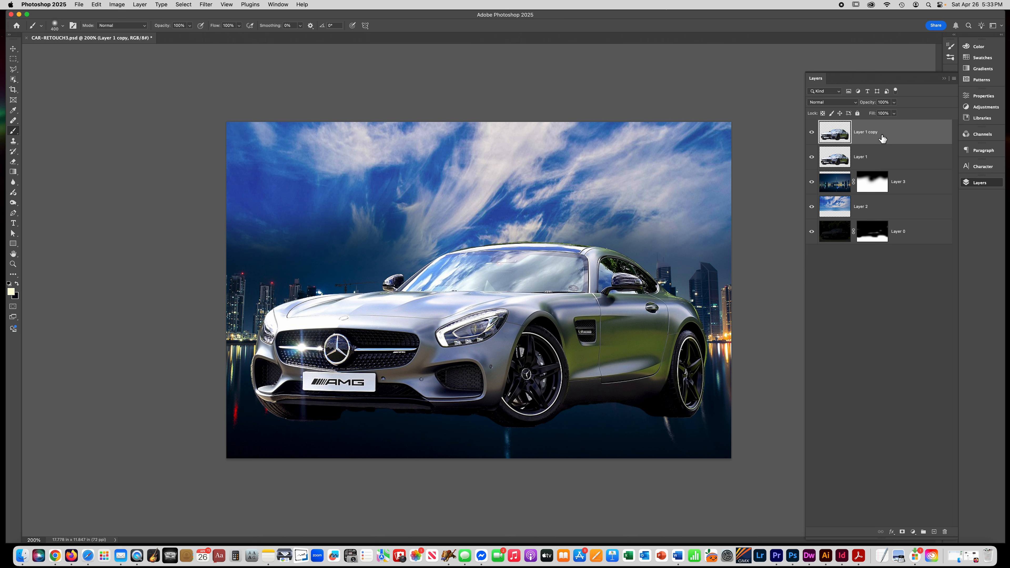
key(super+u)
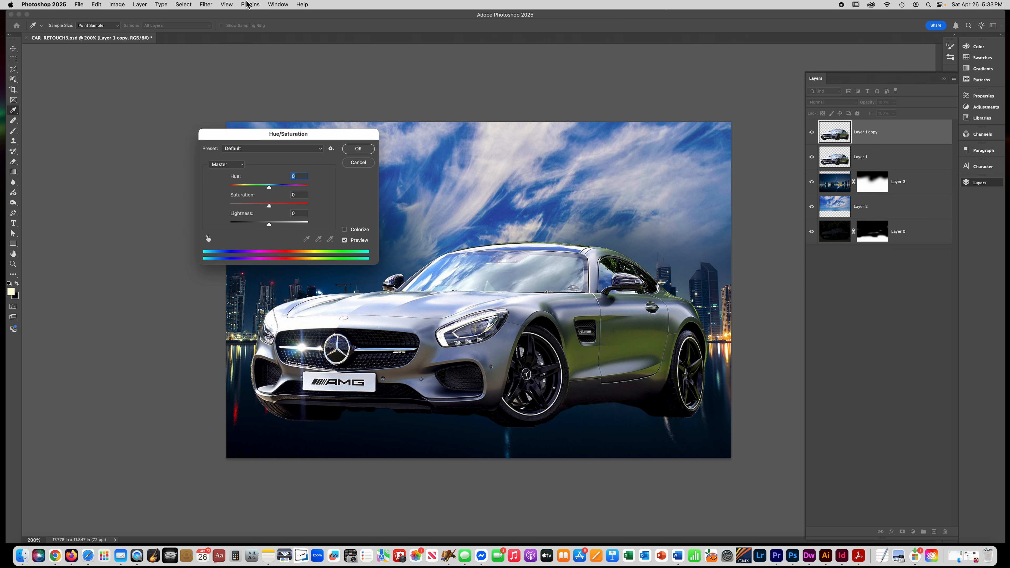
click(340, 231)
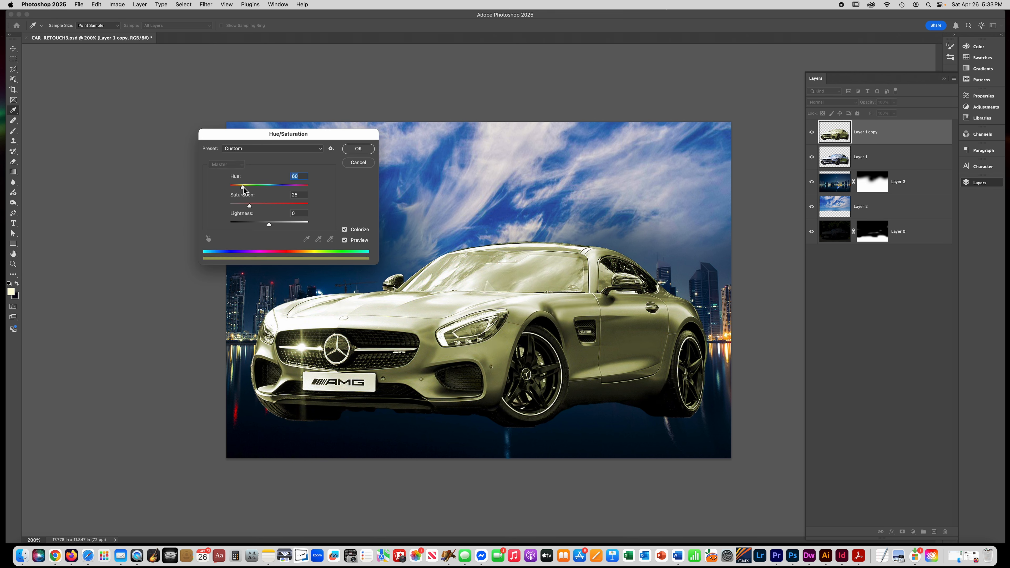
drag(244, 190, 278, 191)
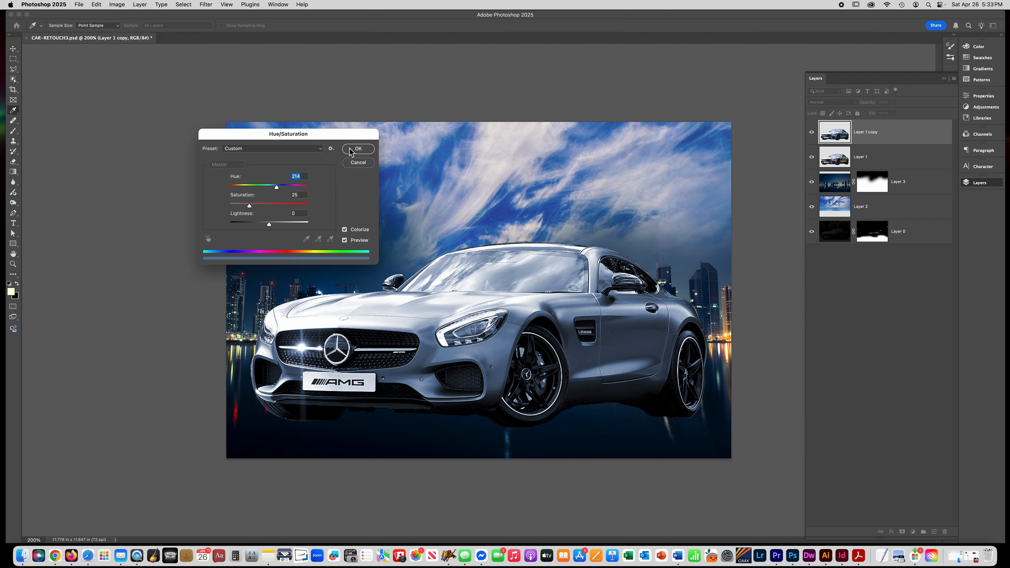
click(358, 149)
- Add a layer mask to the tinted car copy and paint black across the car's front to hide the tint there
key(b)
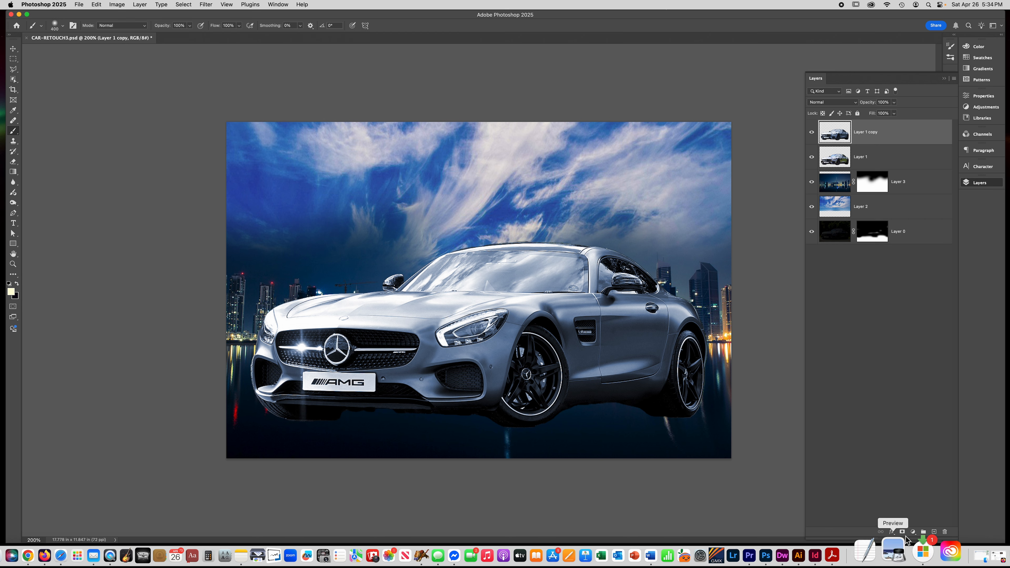
click(903, 532)
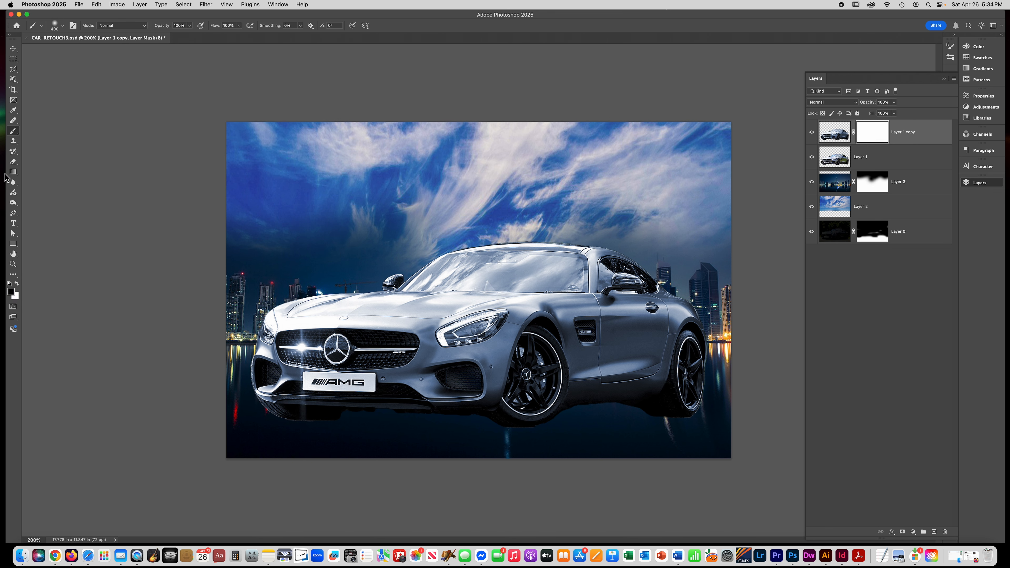
key(bracketleft)
key(bracketleft)
key(bracketleft)
key(bracketleft)
key(bracketleft)
key(bracketleft)
mouse_move(397, 314)
mouse_down()
mouse_move(356, 324)
mouse_move(438, 325)
mouse_up()
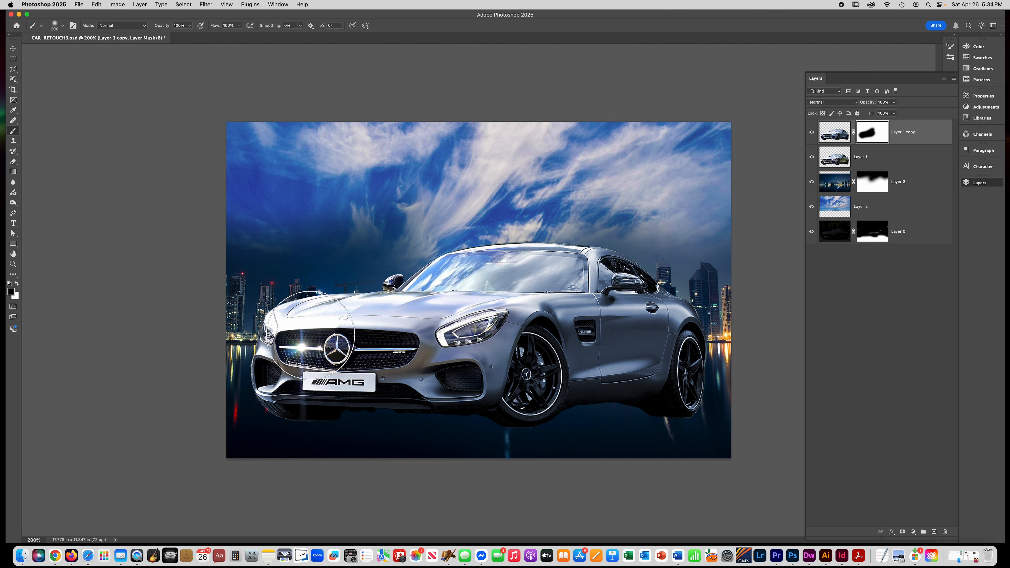
mouse_move(420, 337)
mouse_down()
mouse_move(473, 295)
mouse_move(546, 272)
mouse_move(583, 285)
mouse_move(616, 277)
mouse_move(636, 290)
mouse_move(631, 304)
mouse_move(573, 298)
mouse_move(619, 317)
mouse_up()
super+click(632, 346)
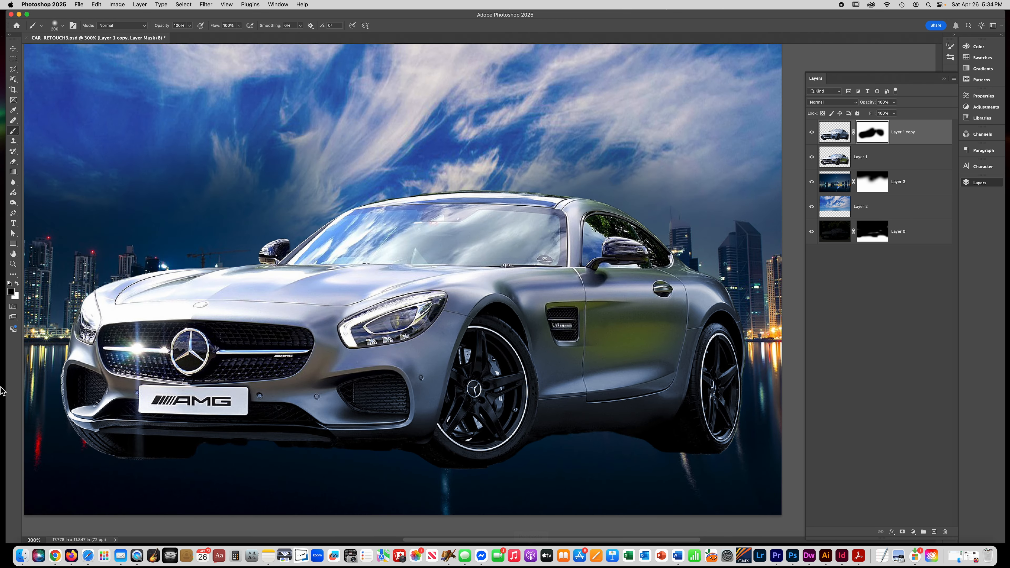
- Switch to white and paint on the mask to restore the tint on the car's side door area
click(16, 283)
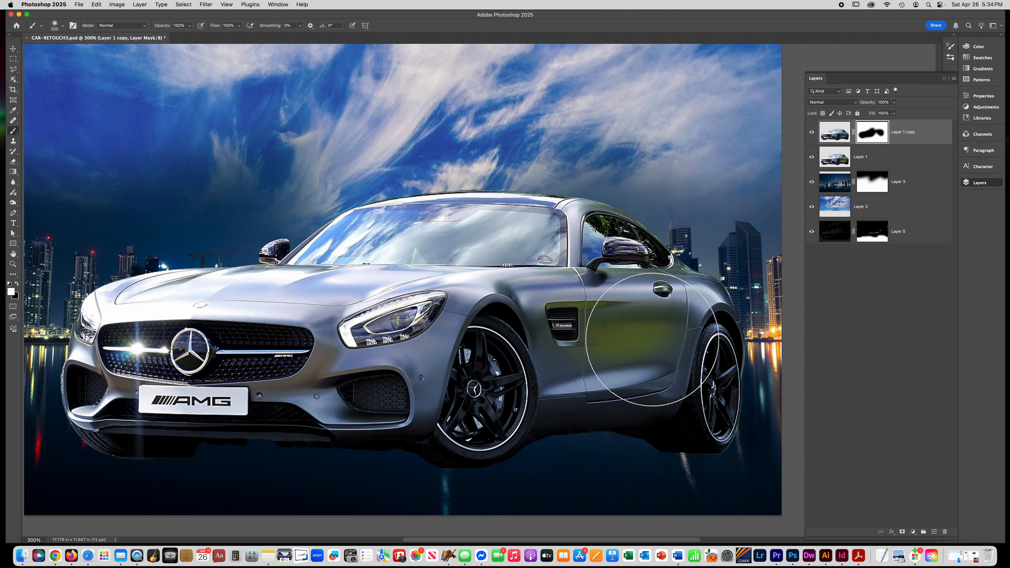
drag(597, 338, 589, 345)
key(bracketleft)
key(bracketleft)
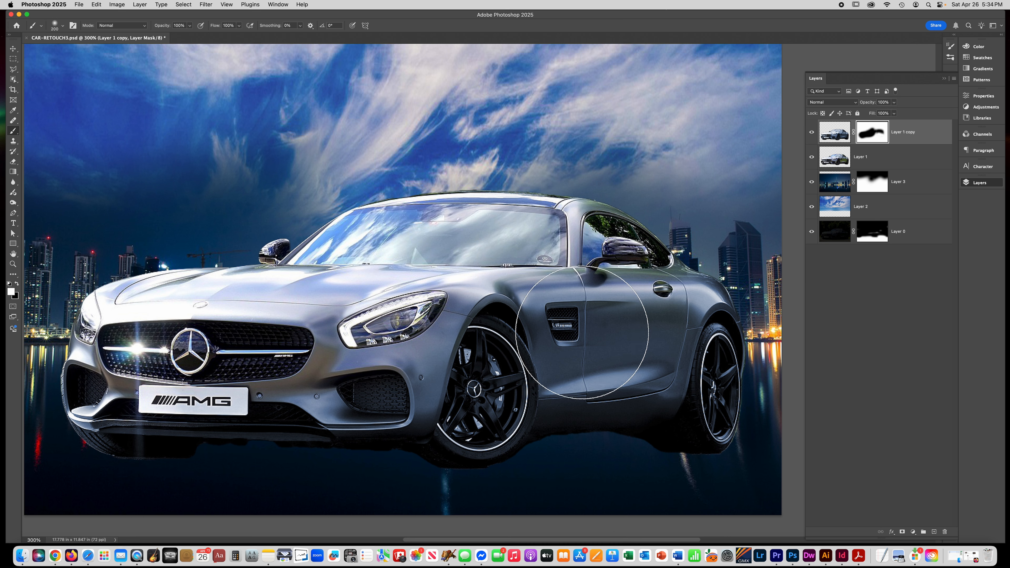
key(bracketleft)
key(bracketleft)
key(bracketleft)
key(bracketleft)
key(bracketleft)
key(bracketleft)
key(bracketleft)
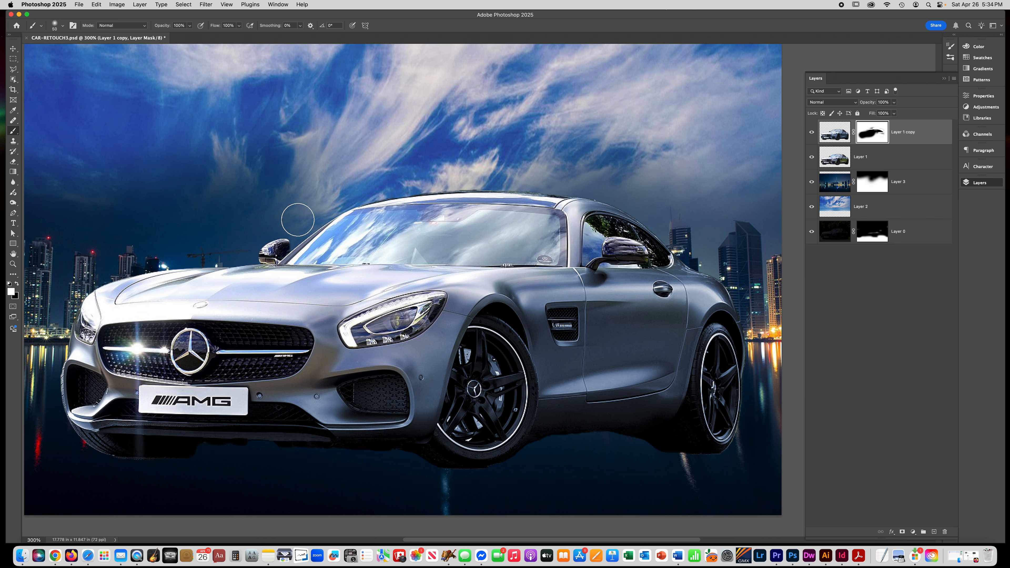
- Zoom out and toggle the tinted copy's visibility to compare the car before and after
key(super+minus)
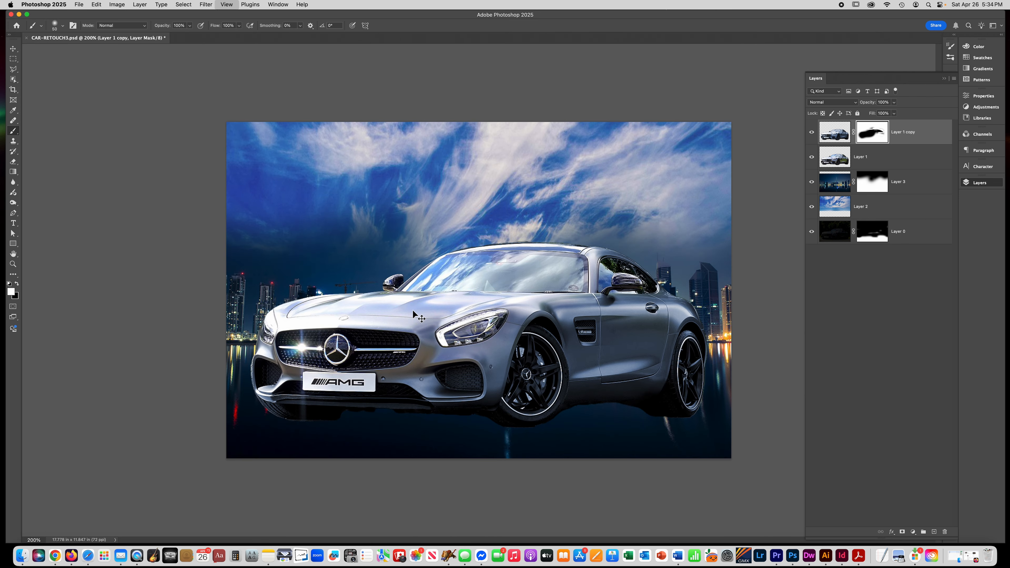
click(812, 132)
click(814, 134)
click(814, 134)
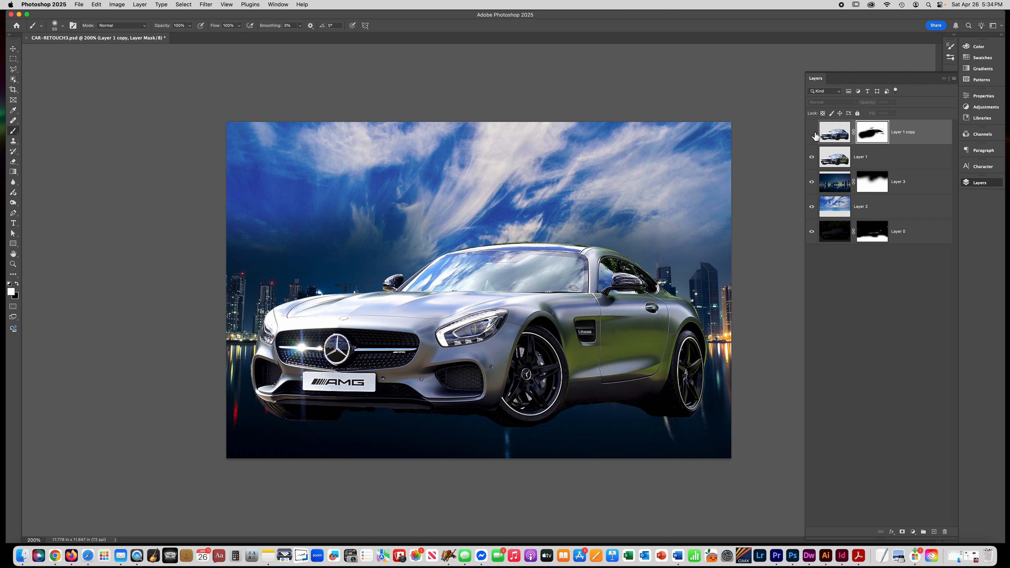
click(814, 135)
click(812, 133)
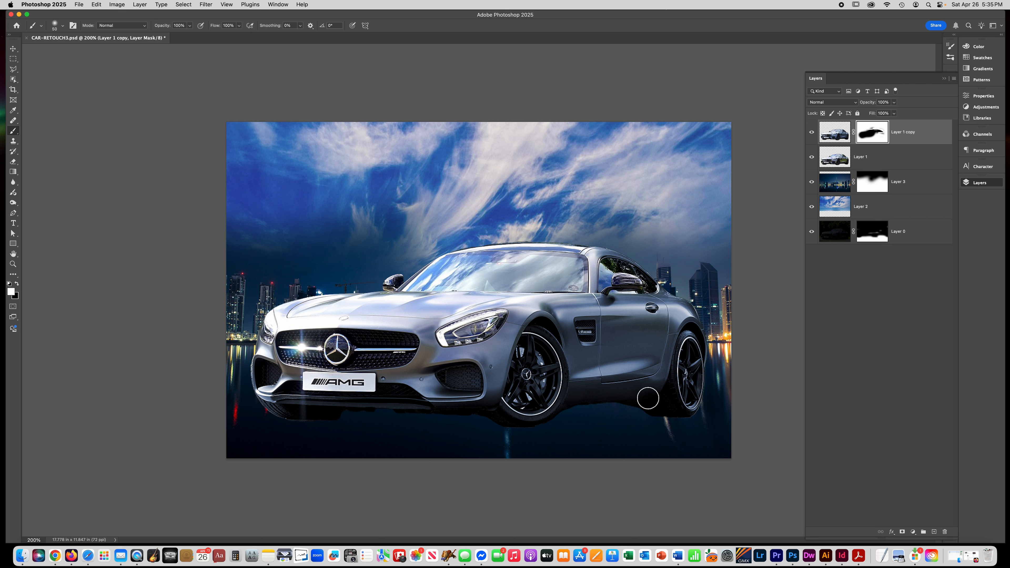
- Add a new layer above the skyline and paint a dark band across the bottom of the image with a large brush
click(915, 187)
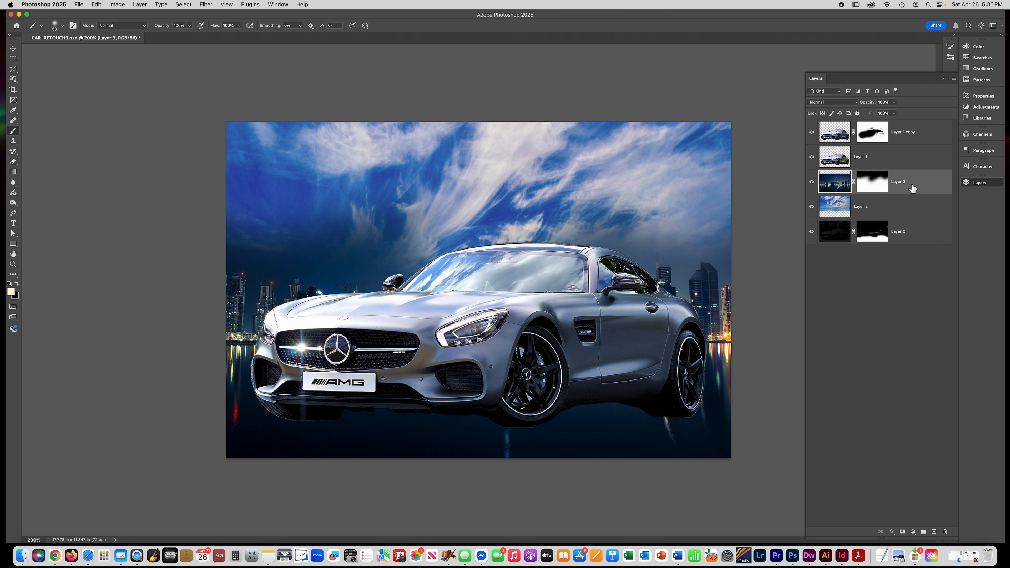
click(934, 532)
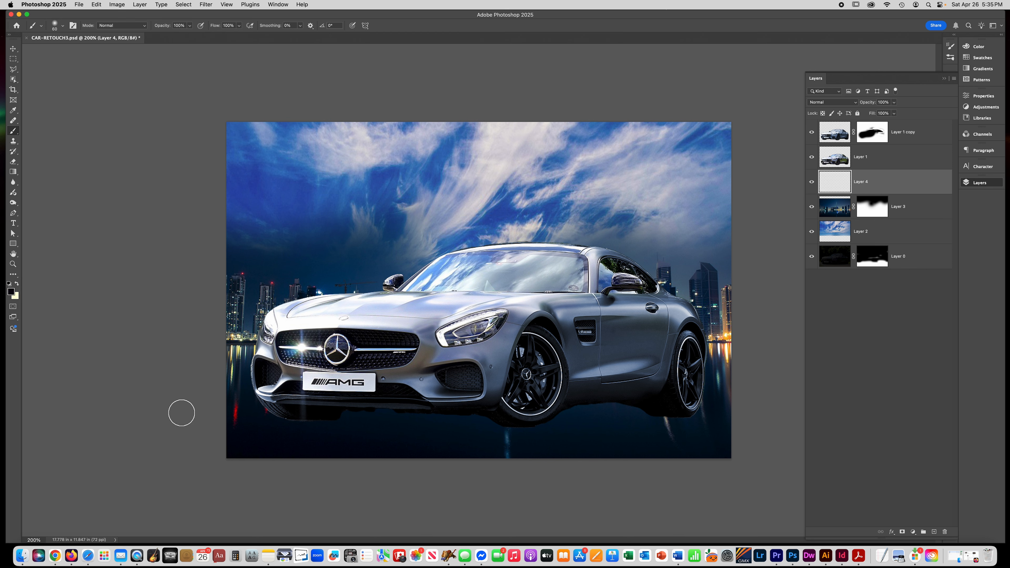
key(bracketright)
key(bracketright)
key(bracketright)
key(bracketright)
key(bracketright)
key(bracketright)
key(bracketright)
key(bracketright)
key(bracketright)
key(bracketright)
mouse_move(216, 414)
mouse_down()
mouse_move(335, 430)
mouse_move(201, 428)
mouse_move(628, 434)
mouse_move(571, 434)
mouse_move(720, 413)
mouse_up()
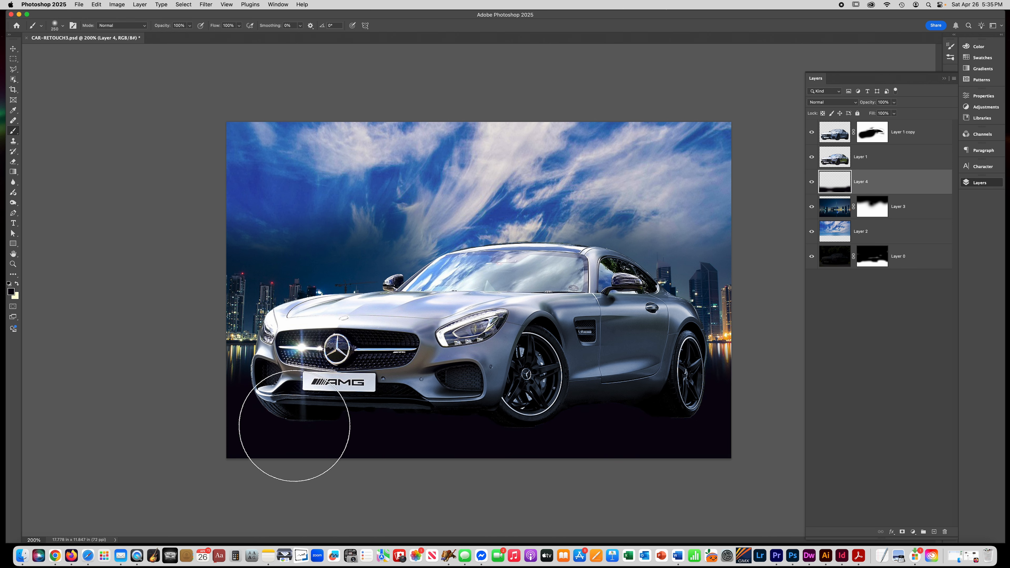
key(bracketleft)
key(bracketleft)
key(bracketleft)
key(bracketleft)
key(bracketleft)
key(bracketleft)
key(bracketleft)
key(bracketleft)
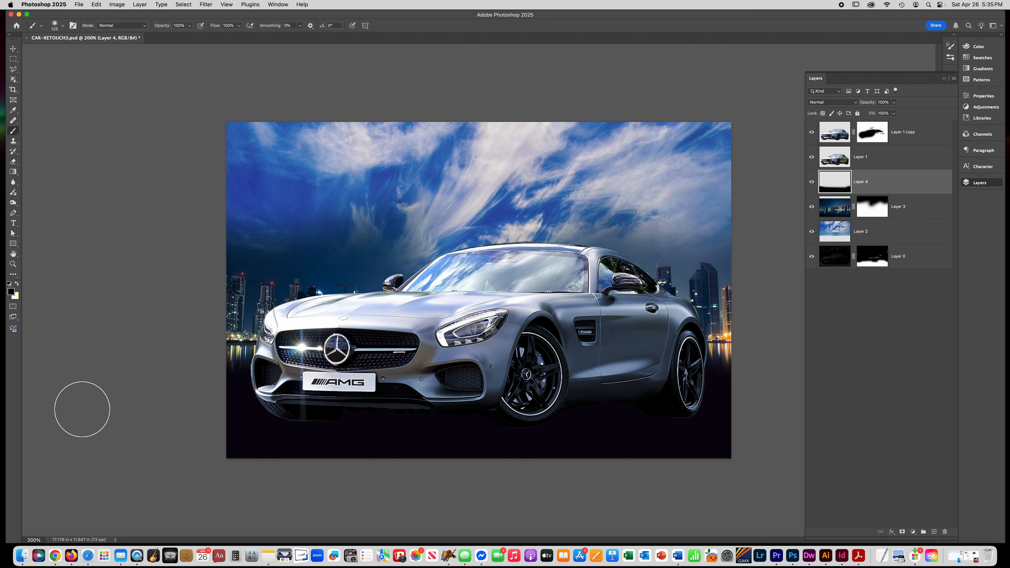
- Select both car layers and nudge them down a few pixels with Free Transform
click(904, 161)
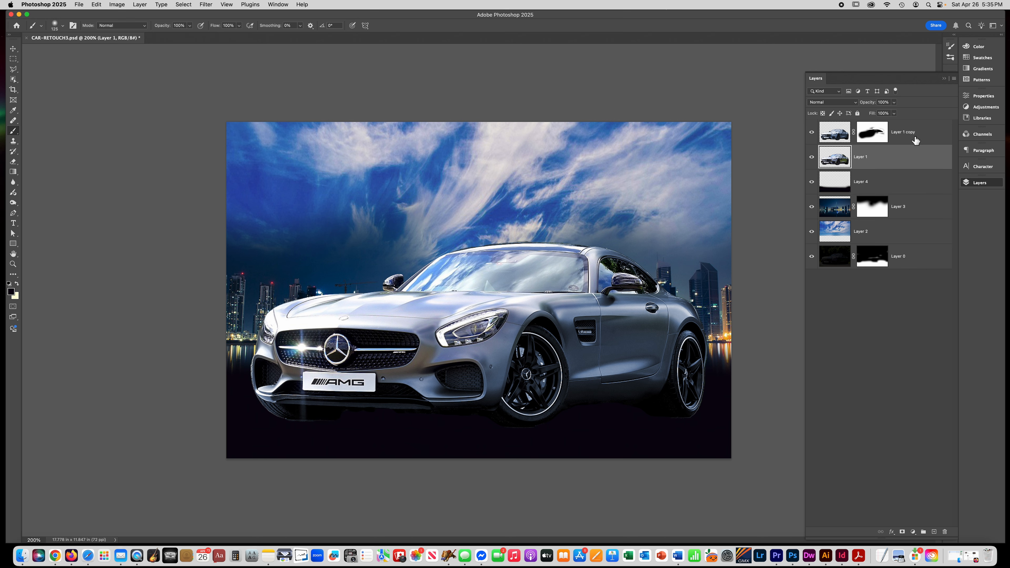
shift+click(917, 138)
key(super+t)
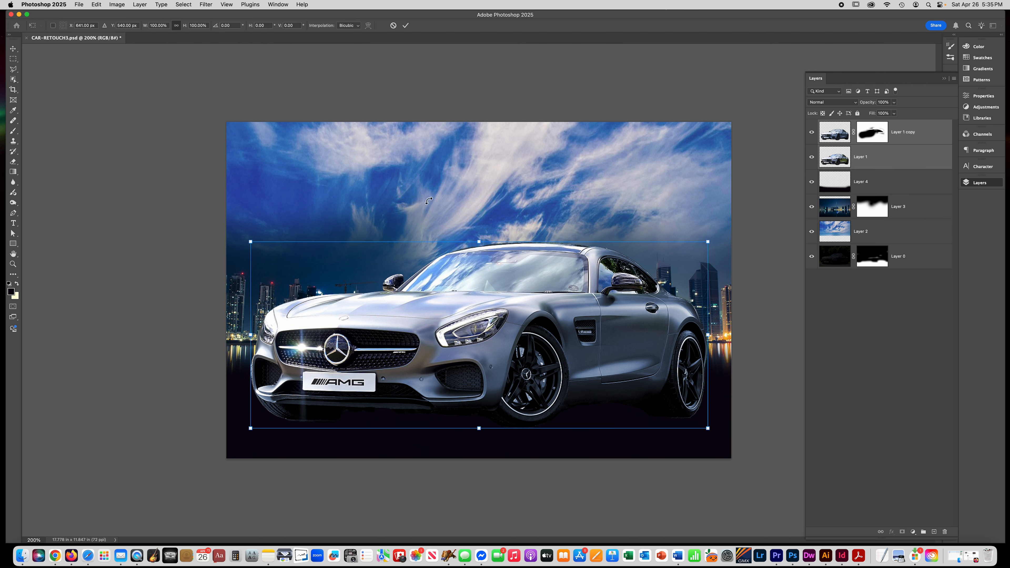
key(Down)
key(Down)
key(Down)
key(Down)
key(Down)
key(Down)
key(Down)
key(Down)
key(Down)
key(Down)
key(Down)
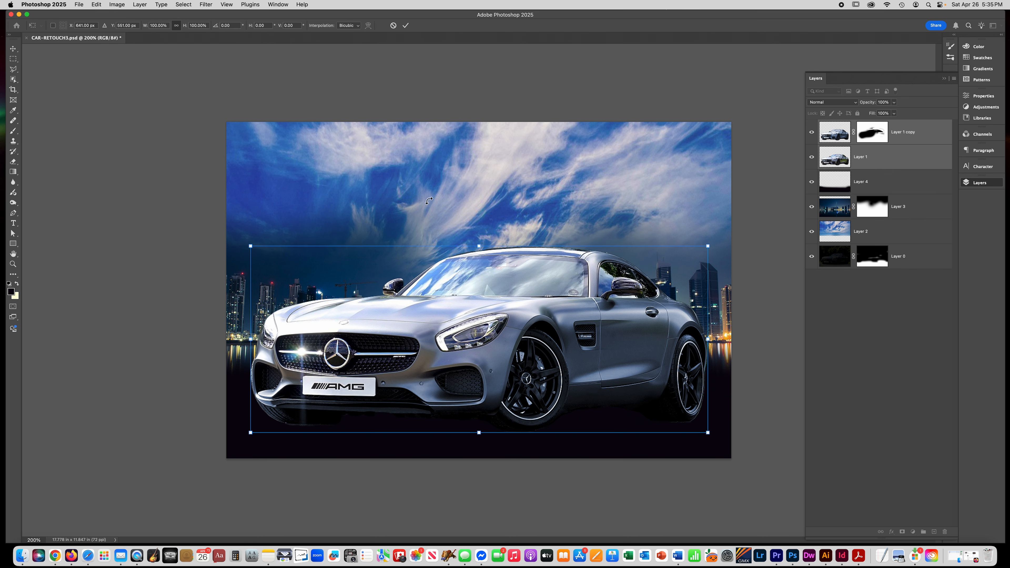
key(Down)
key(Down)
key(Down)
key(Down)
key(Down)
key(Down)
key(Down)
key(Down)
key(Down)
key(Down)
key(Down)
key(Down)
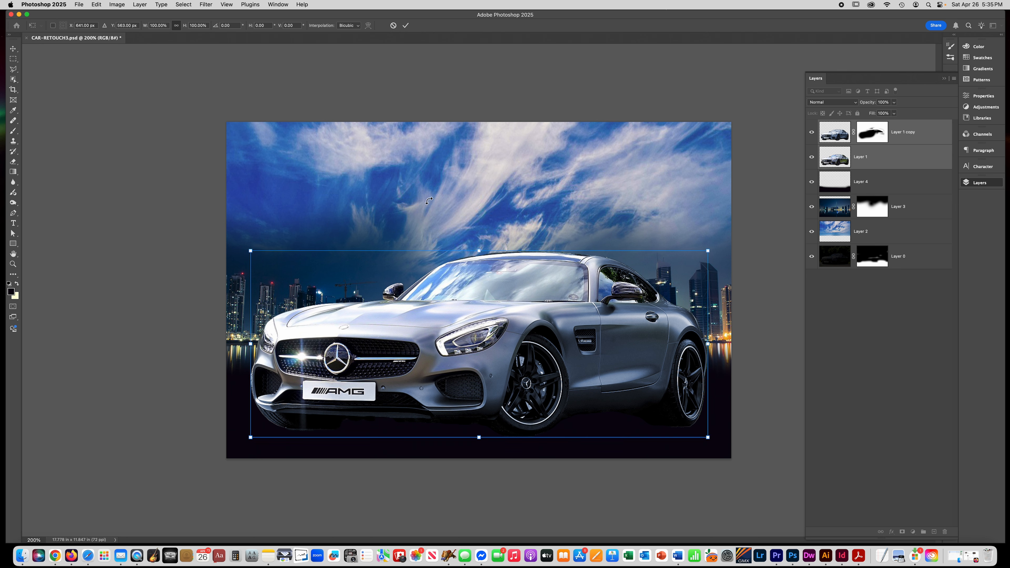
key(Down)
key(Down)
key(Return)
key(b)
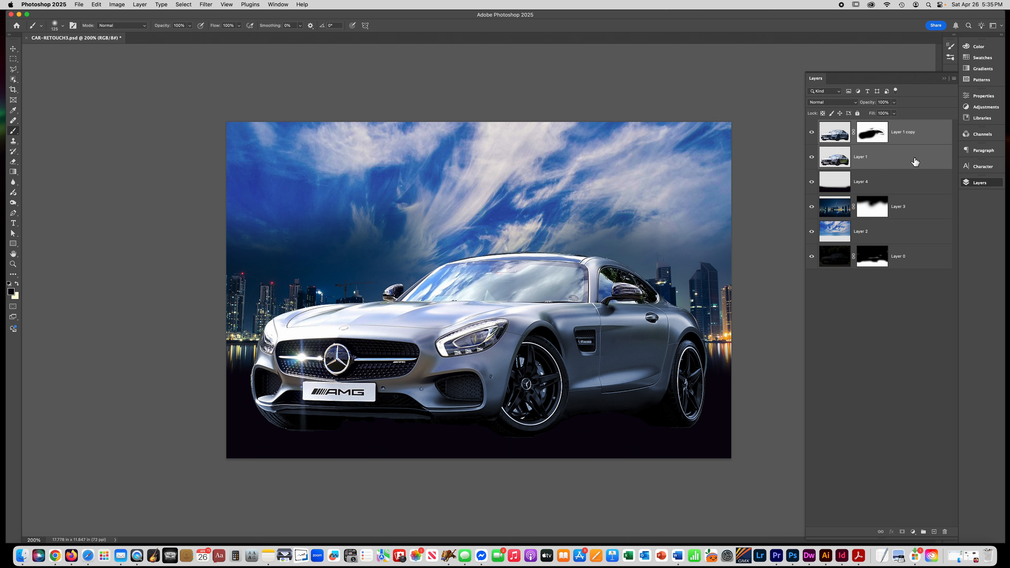
- Merge the two car layers, duplicate the result, and darken the copy to Lightness -77 with Hue/Saturation
key(super+e)
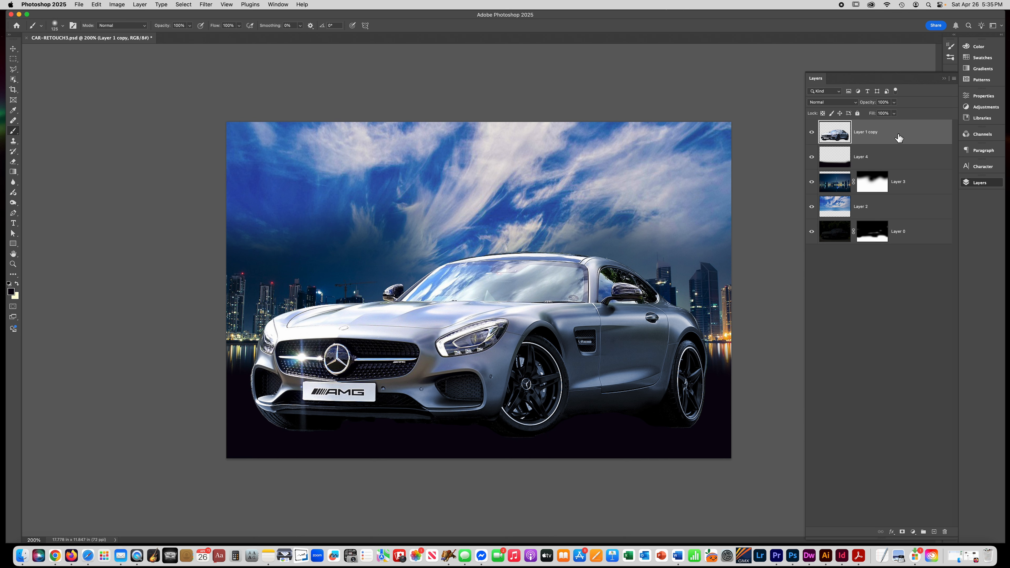
key(super+j)
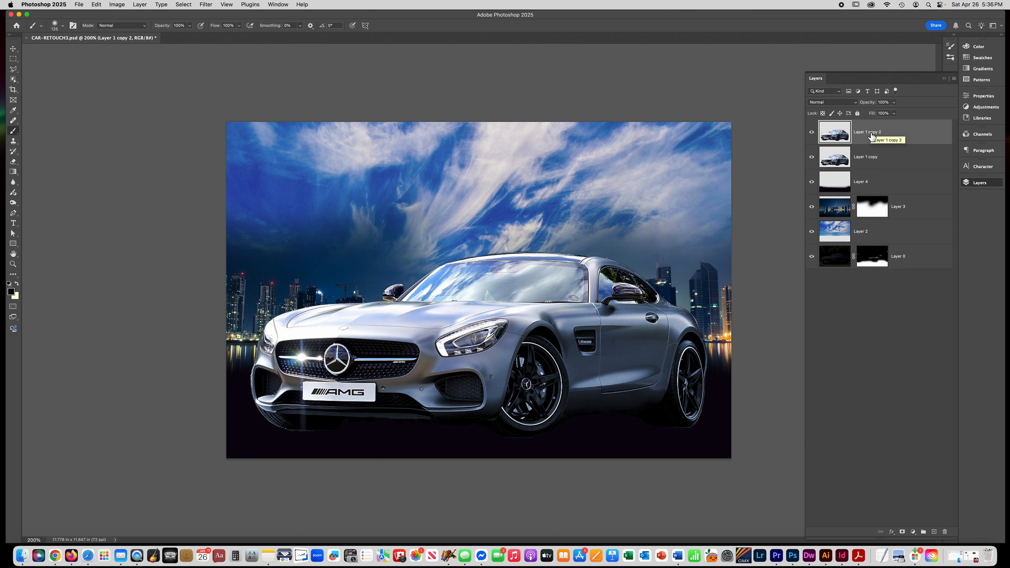
key(super+u)
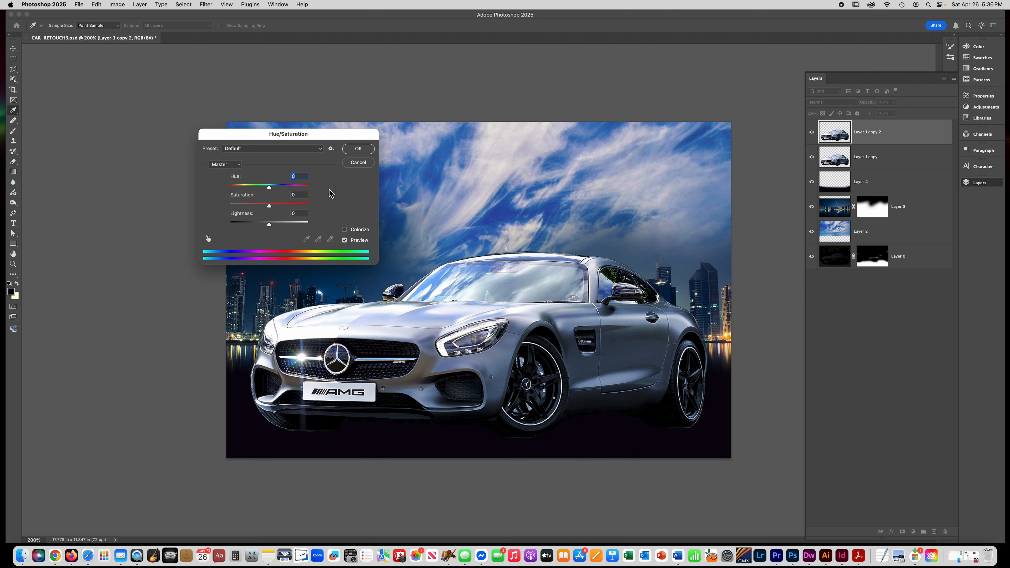
drag(269, 225, 243, 227)
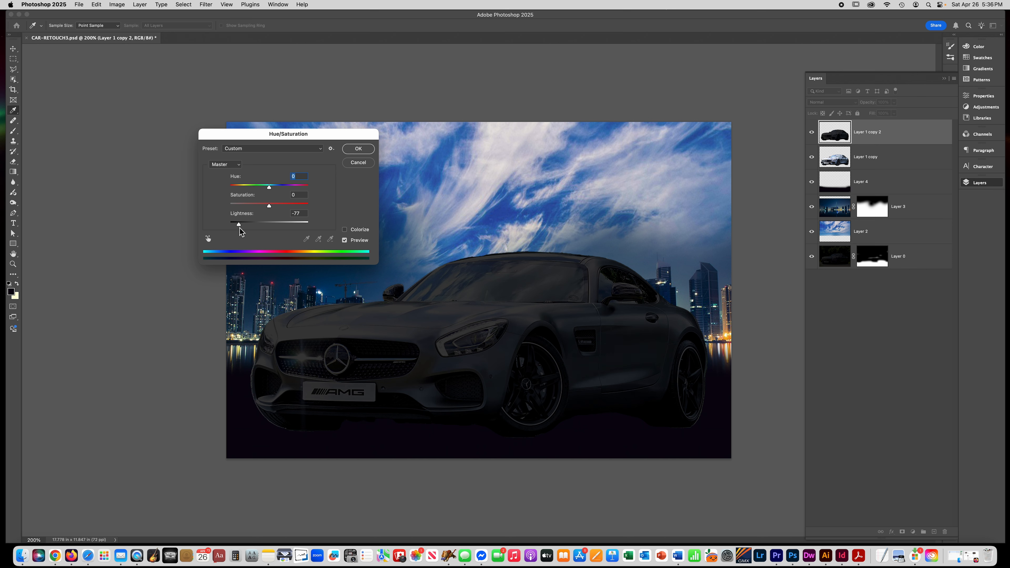
key(Return)
key(b)
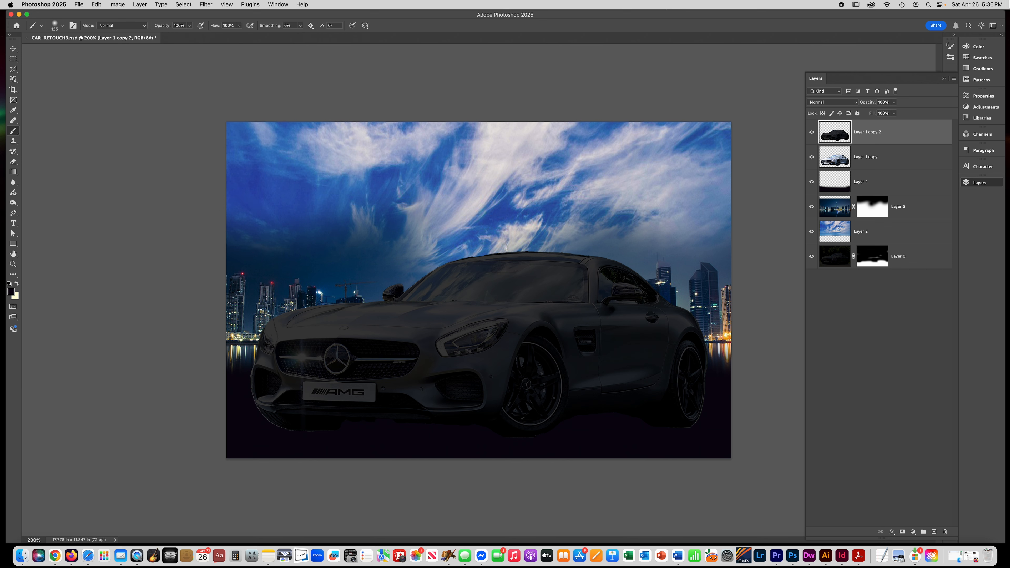
- Add a layer mask to the darkened car copy and paint black at 48% brush opacity over the car's side and roof
click(903, 532)
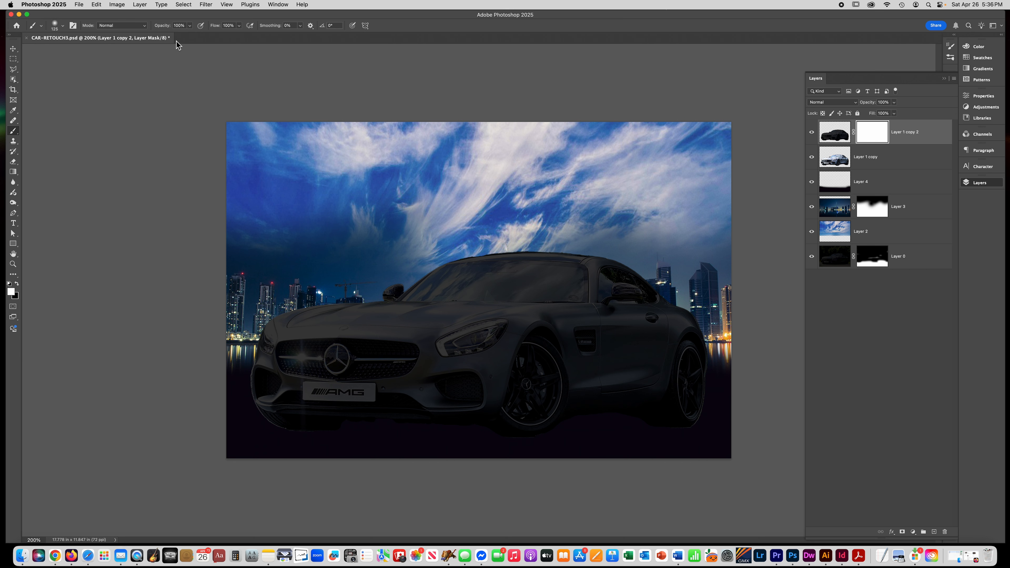
click(190, 26)
key(bracketright)
key(bracketright)
key(bracketright)
key(bracketright)
key(bracketright)
key(bracketright)
key(bracketright)
key(bracketright)
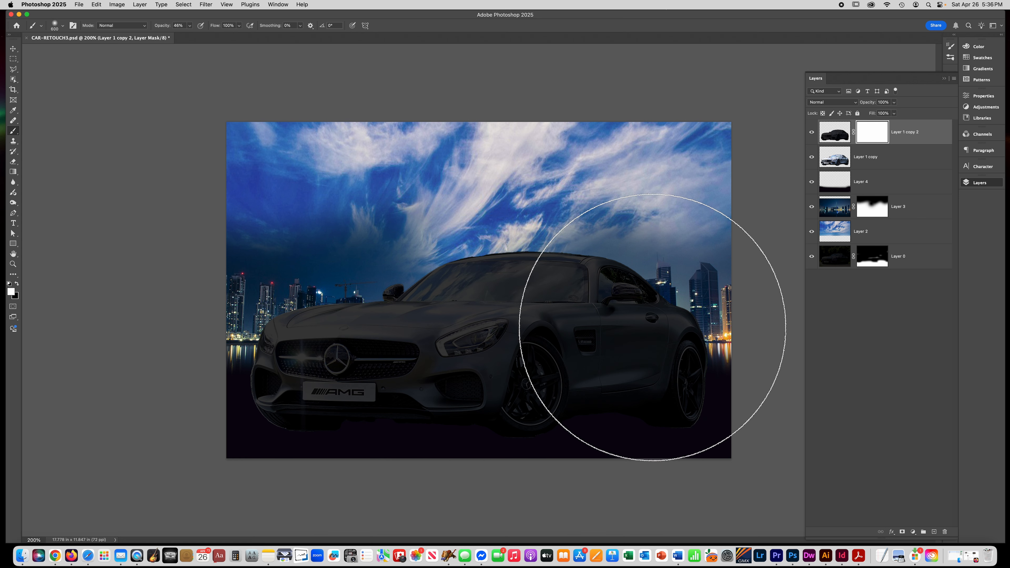
click(18, 283)
click(630, 306)
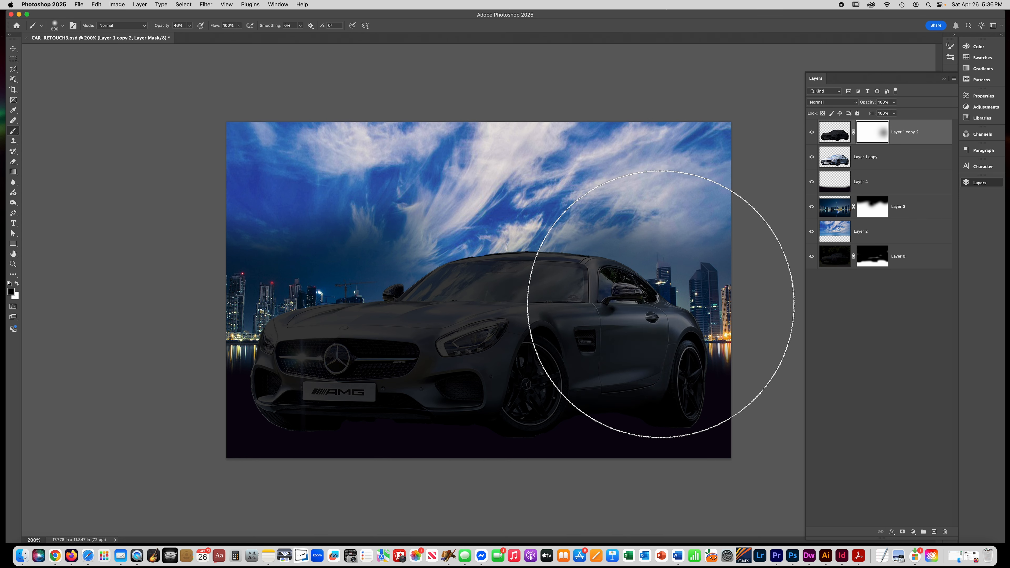
click(535, 279)
- Shrink the brush and paint black on the mask over the front wheel and bumper area
key(bracketleft)
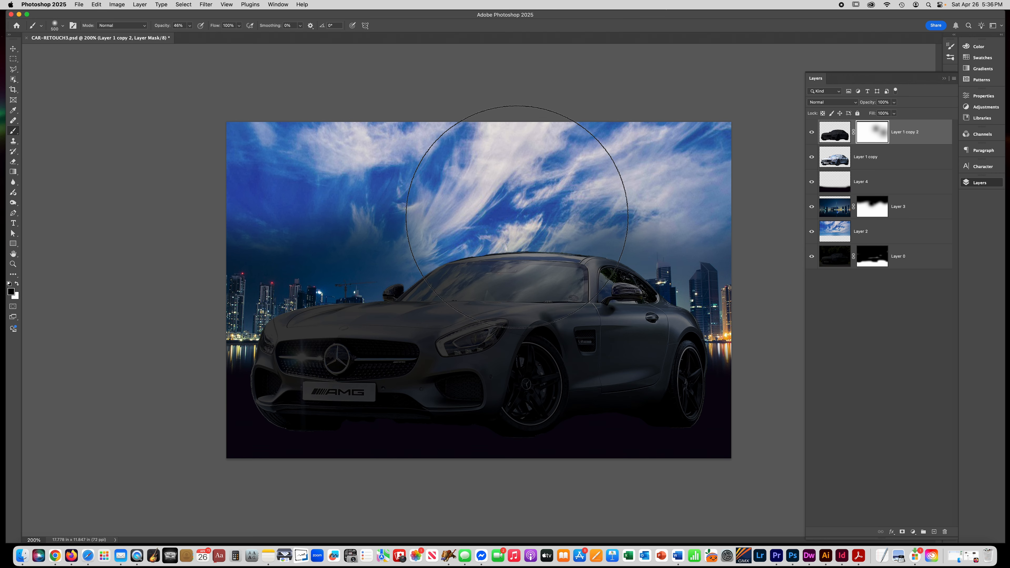
click(594, 370)
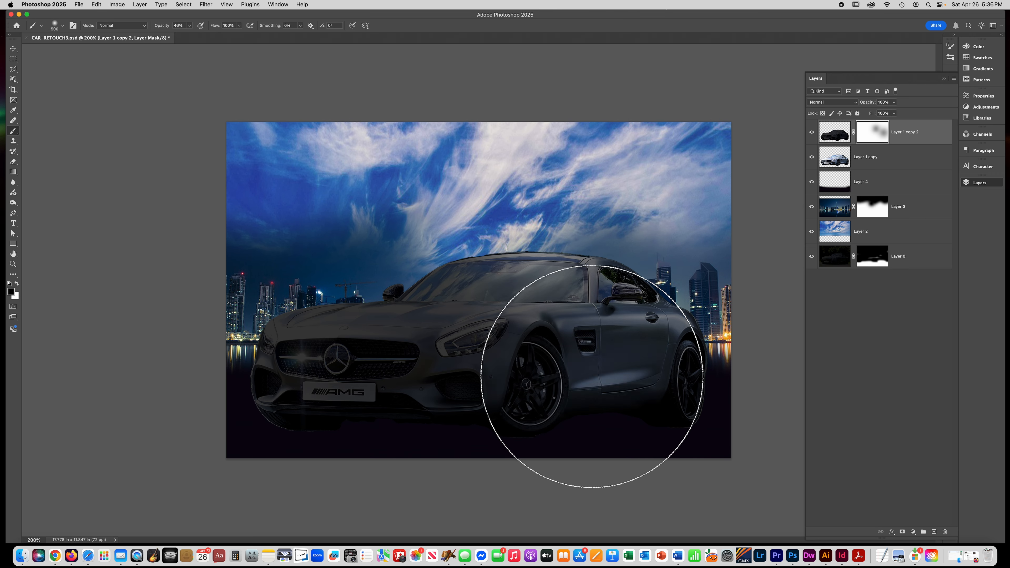
click(501, 417)
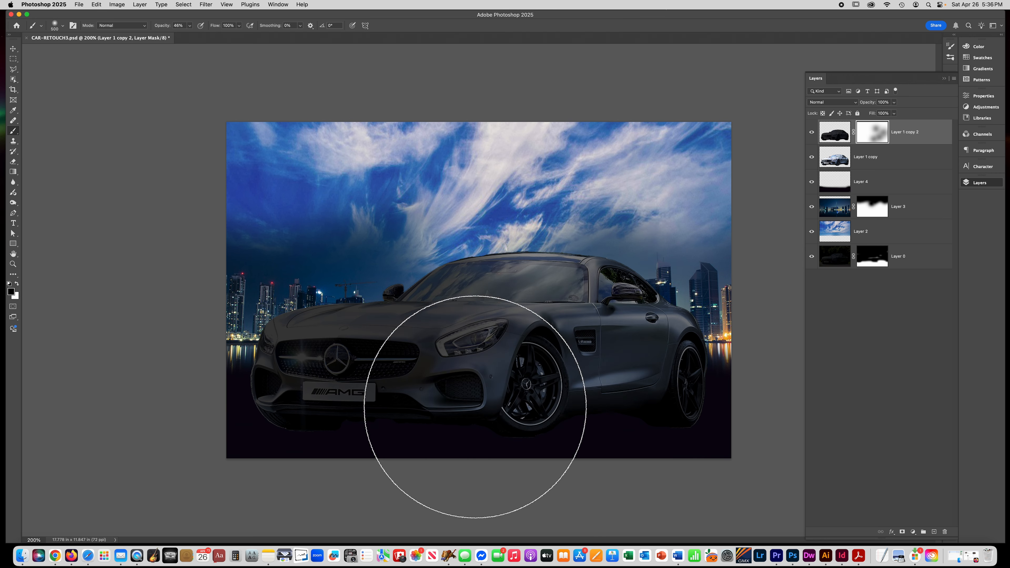
key(bracketleft)
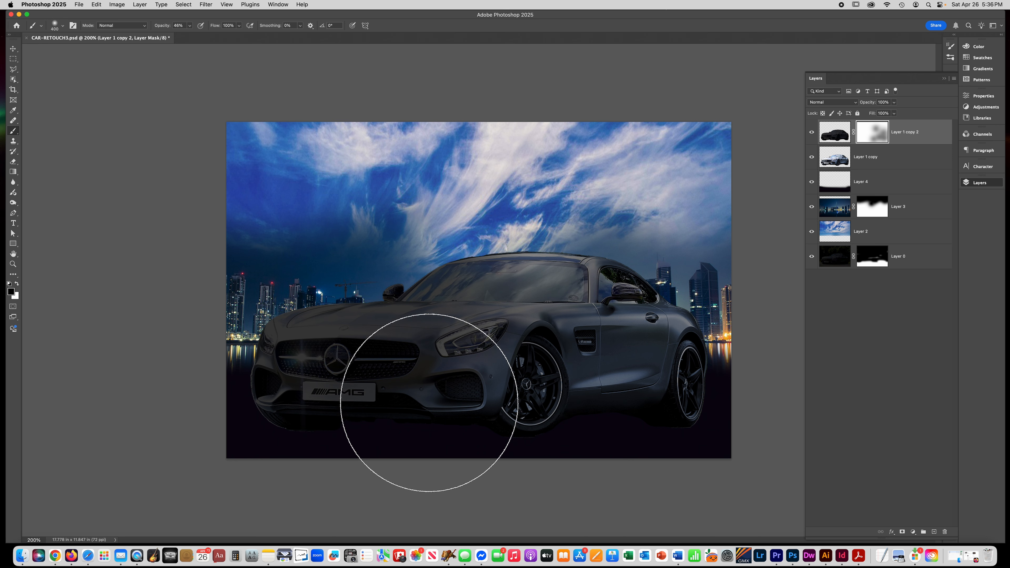
click(414, 403)
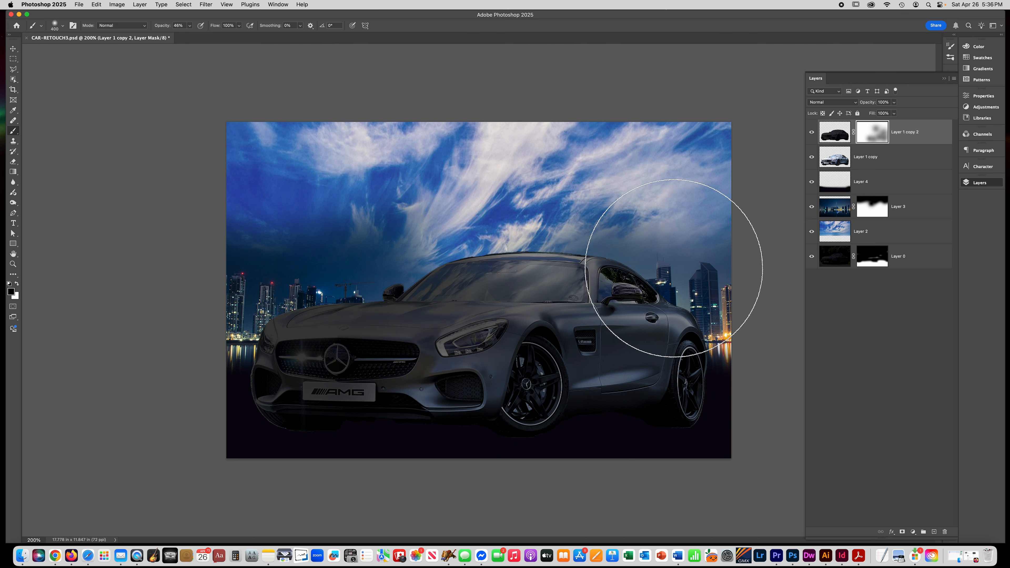
- Toggle the darkened car copy's visibility to compare the car with and without it
click(813, 134)
click(813, 133)
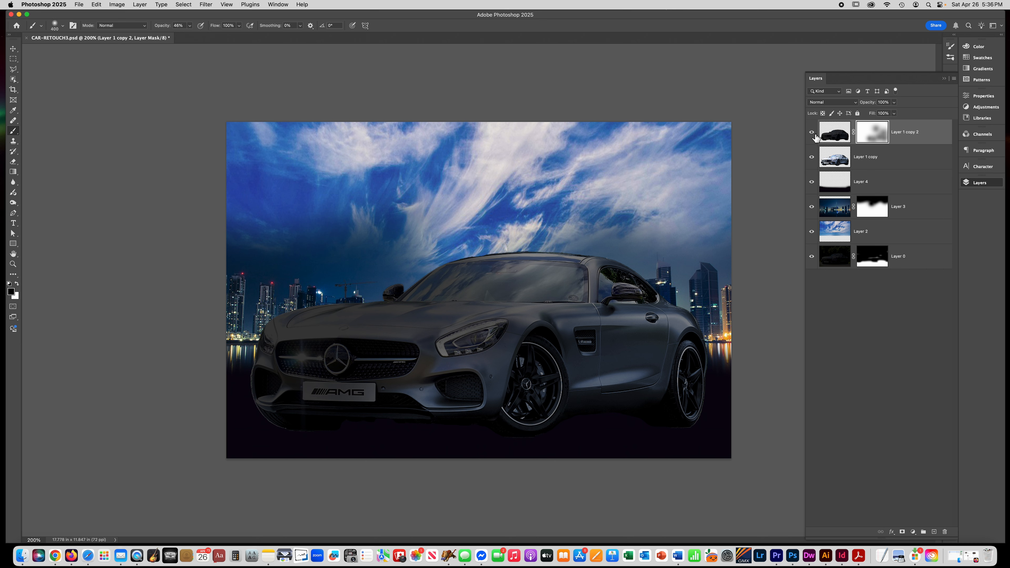
click(812, 133)
click(812, 132)
click(812, 133)
click(812, 133)
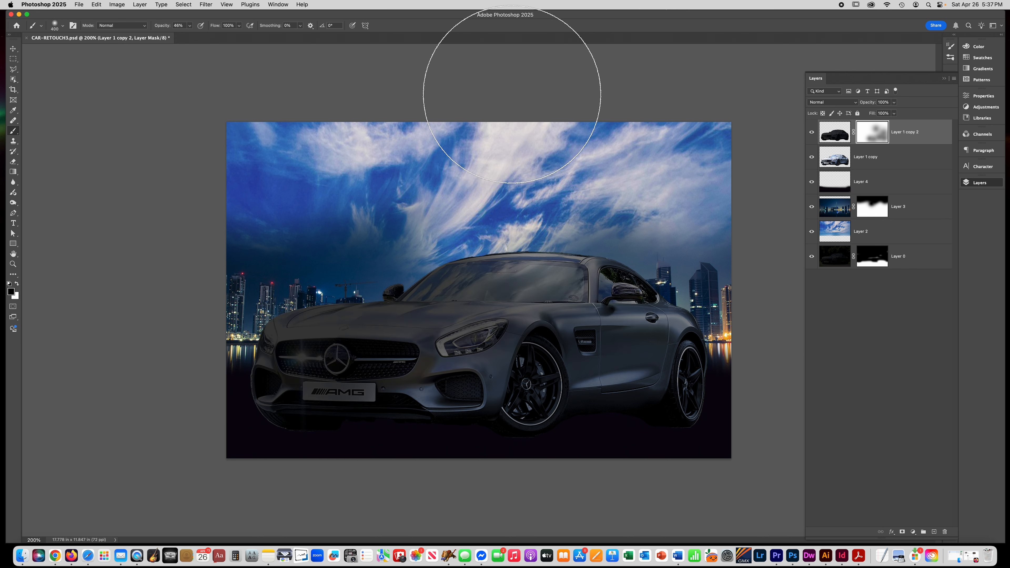
- Add a Photo Filter adjustment layer on top with a dark navy blue colour at 80% density
click(883, 236)
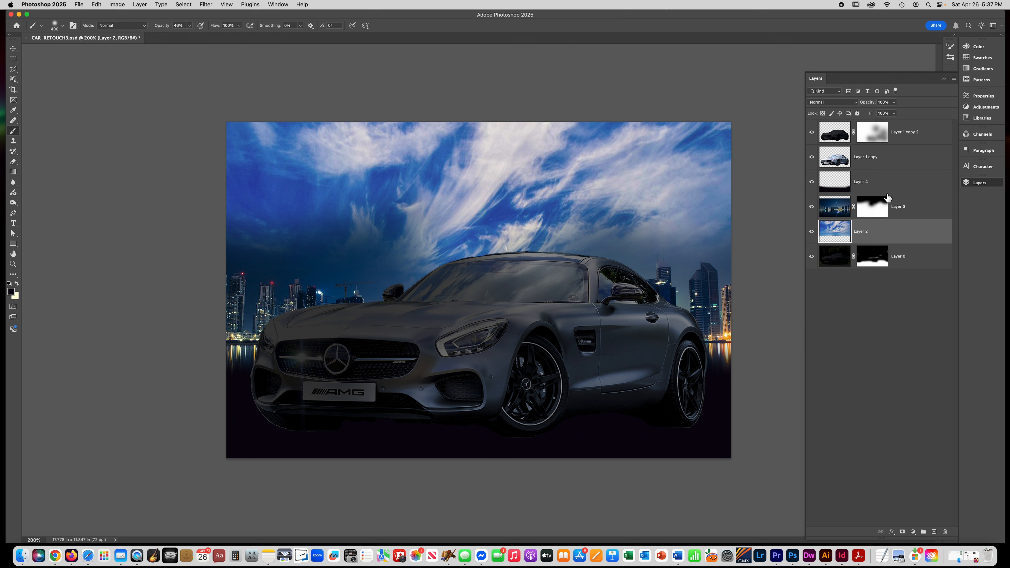
click(915, 133)
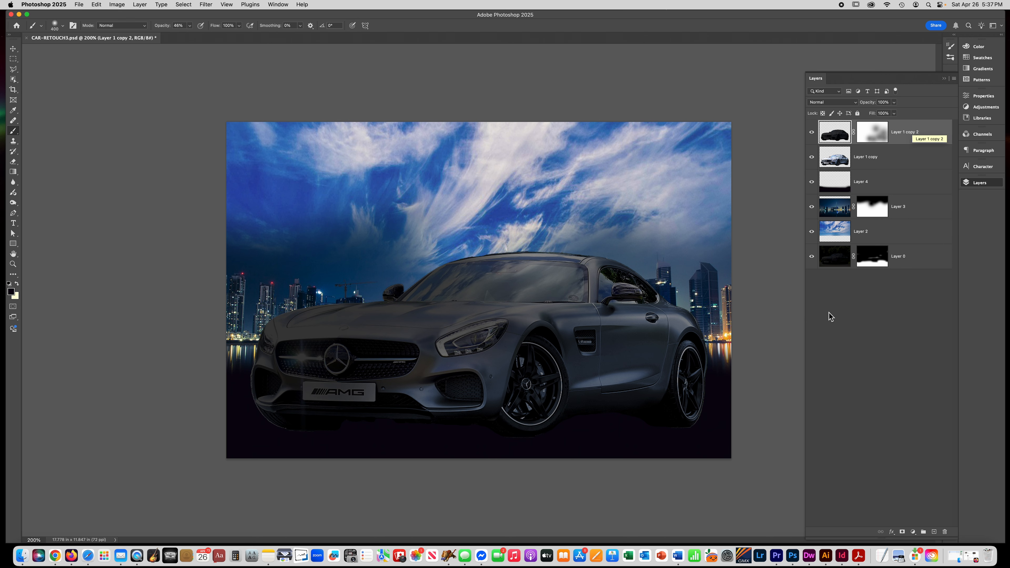
click(913, 533)
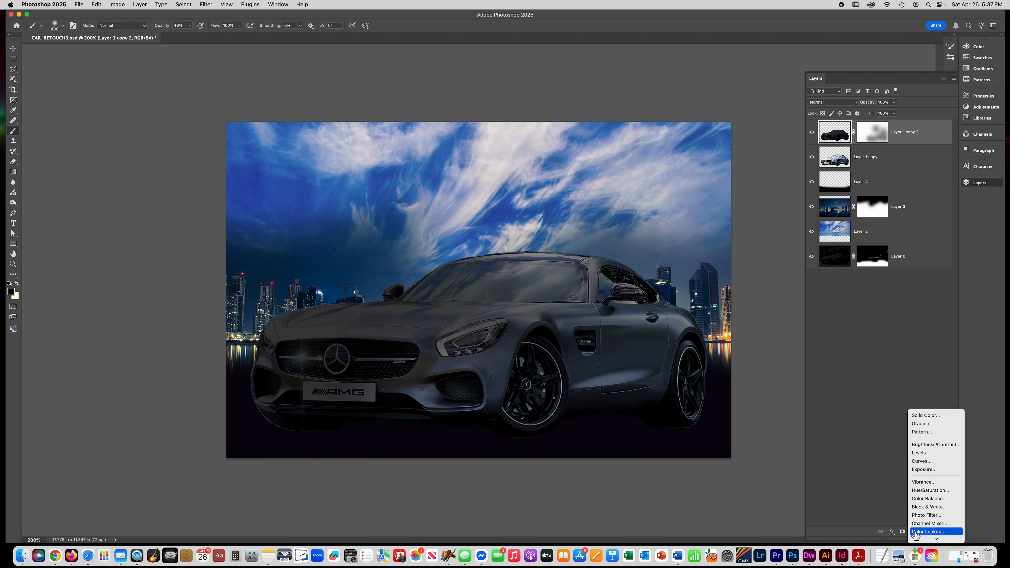
click(919, 515)
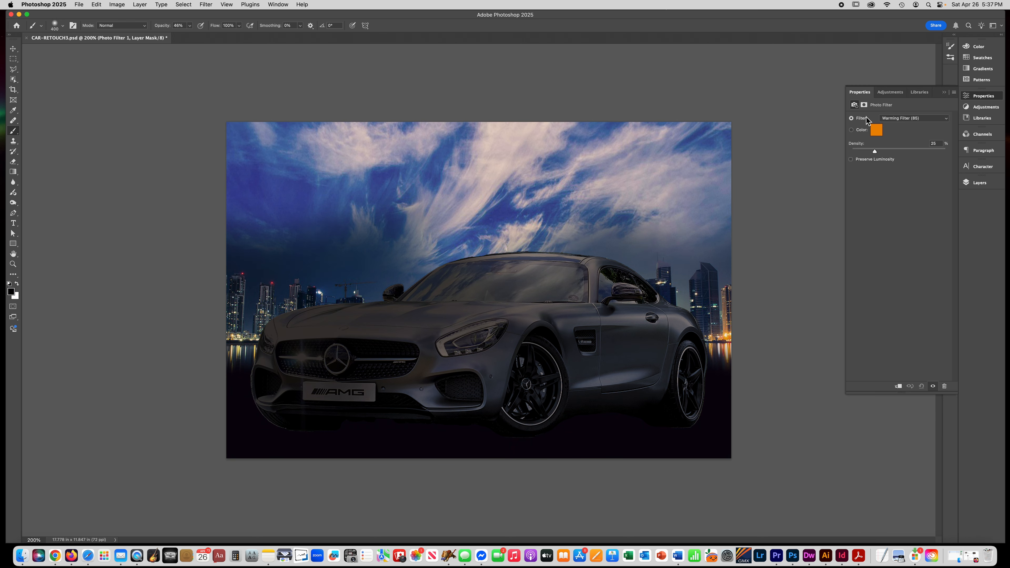
click(897, 118)
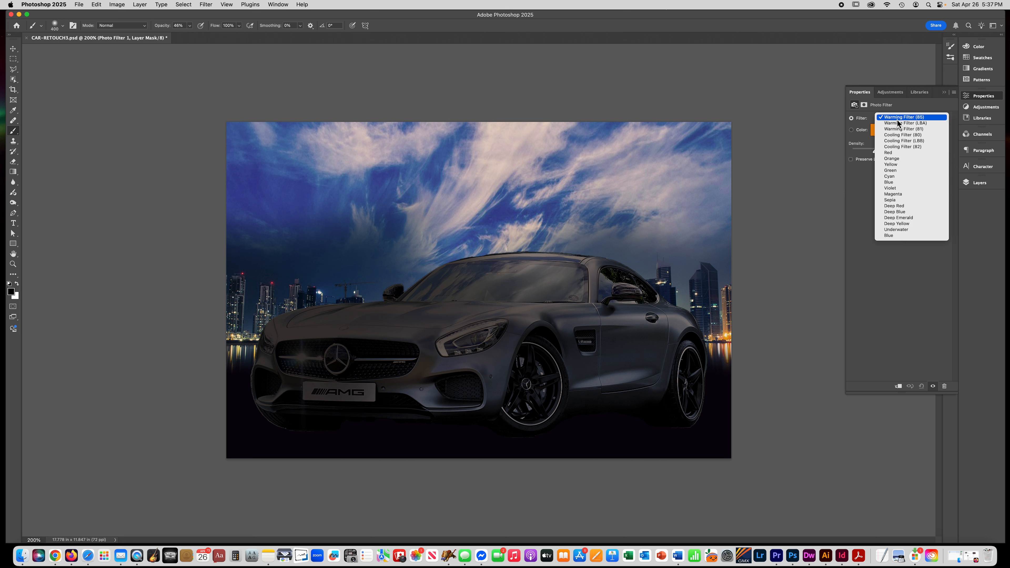
click(897, 135)
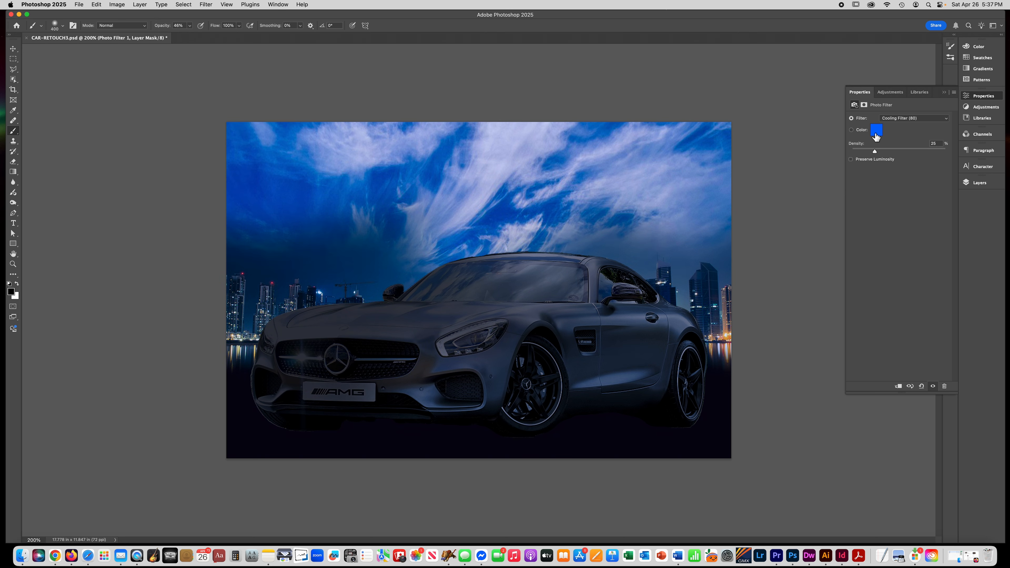
click(876, 131)
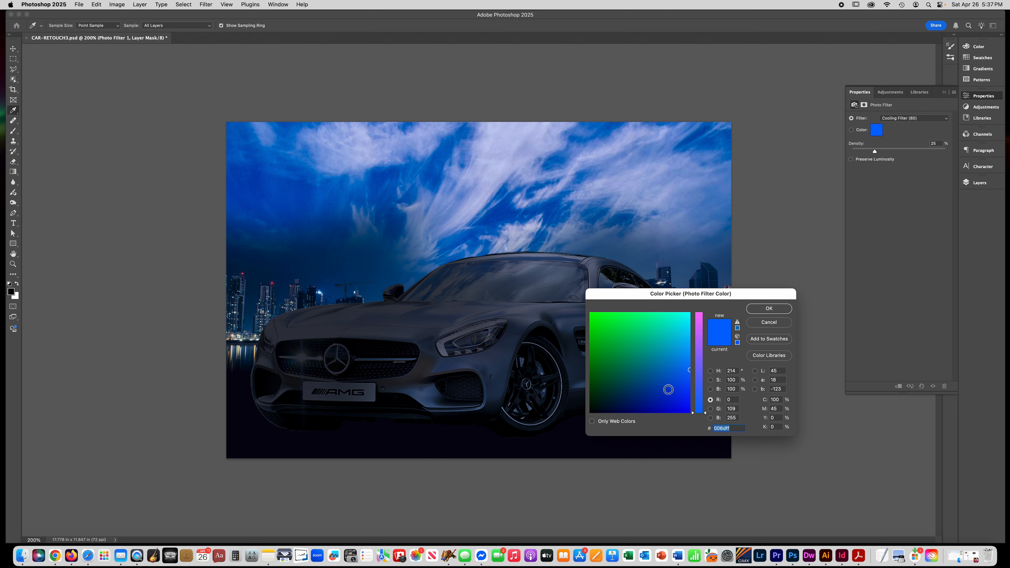
click(643, 410)
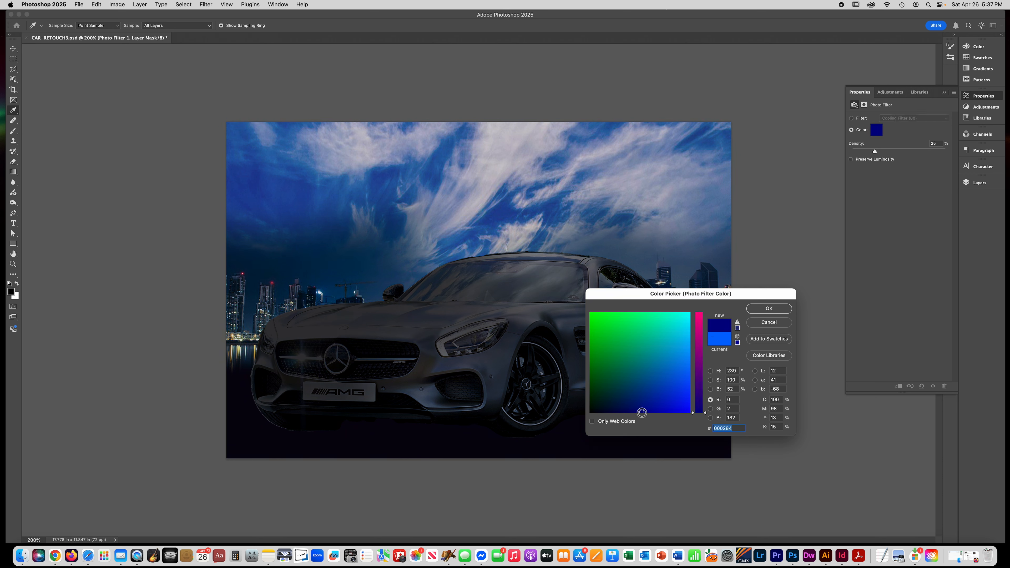
click(640, 415)
click(769, 309)
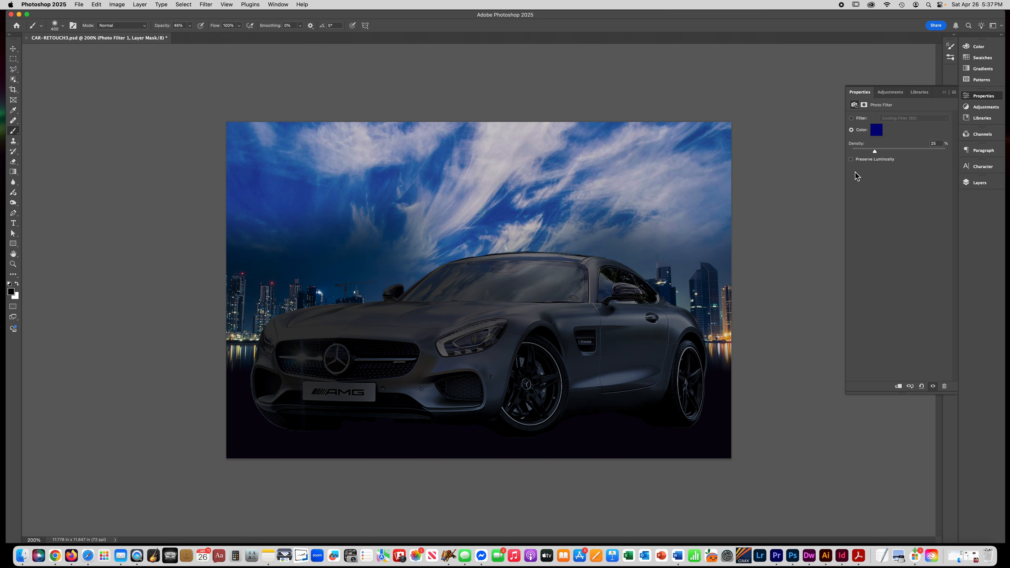
drag(877, 155, 914, 164)
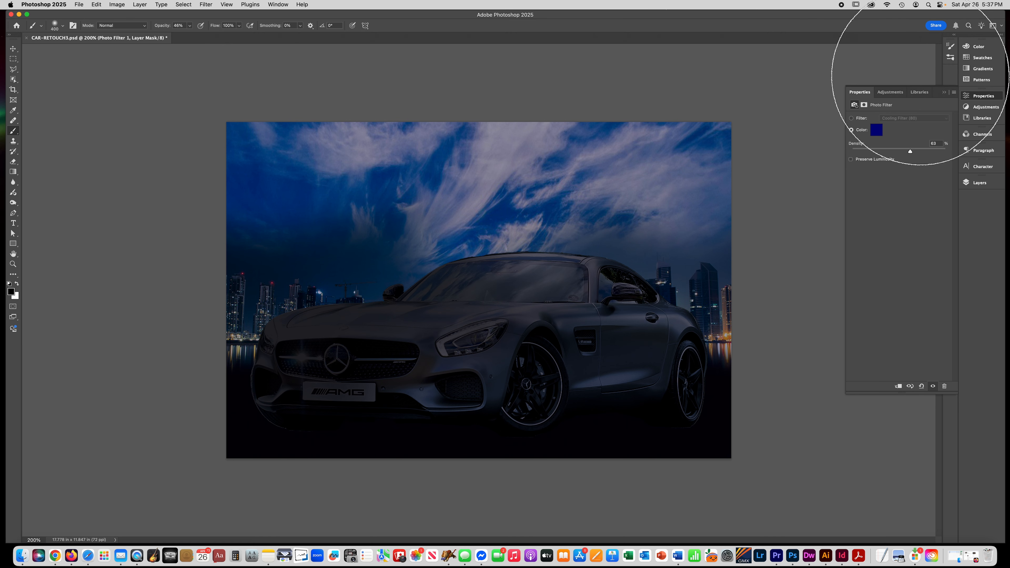
click(969, 184)
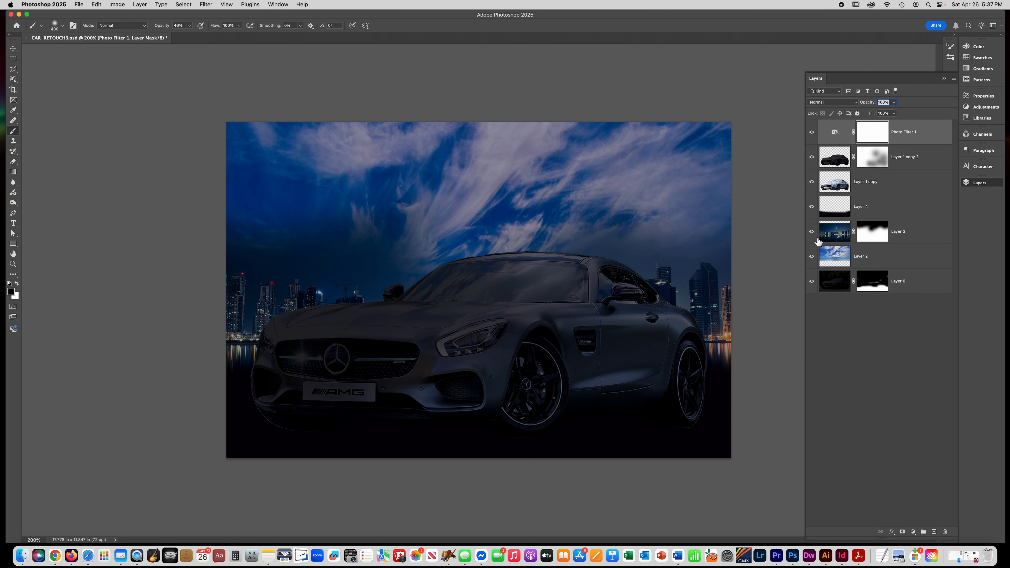
- Darken the sky layer with Levels, setting input midtones to 0.81 and output white to 119
click(837, 258)
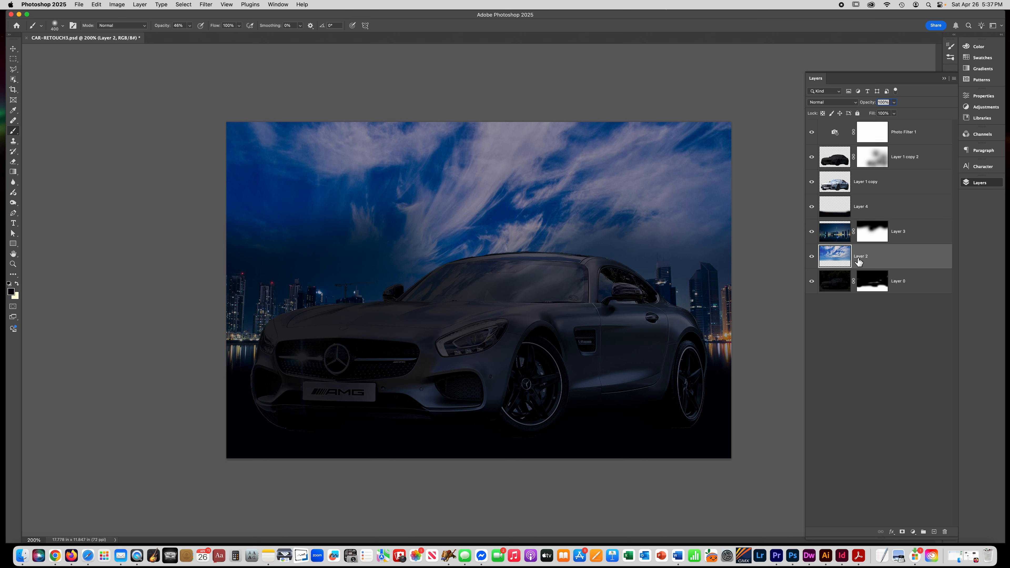
key(super+l)
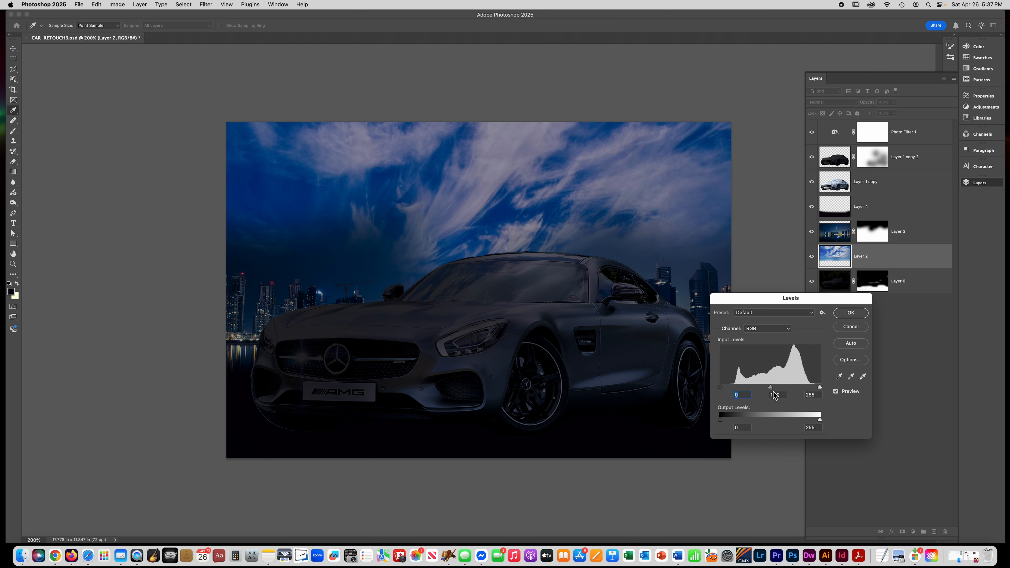
drag(771, 388, 803, 421)
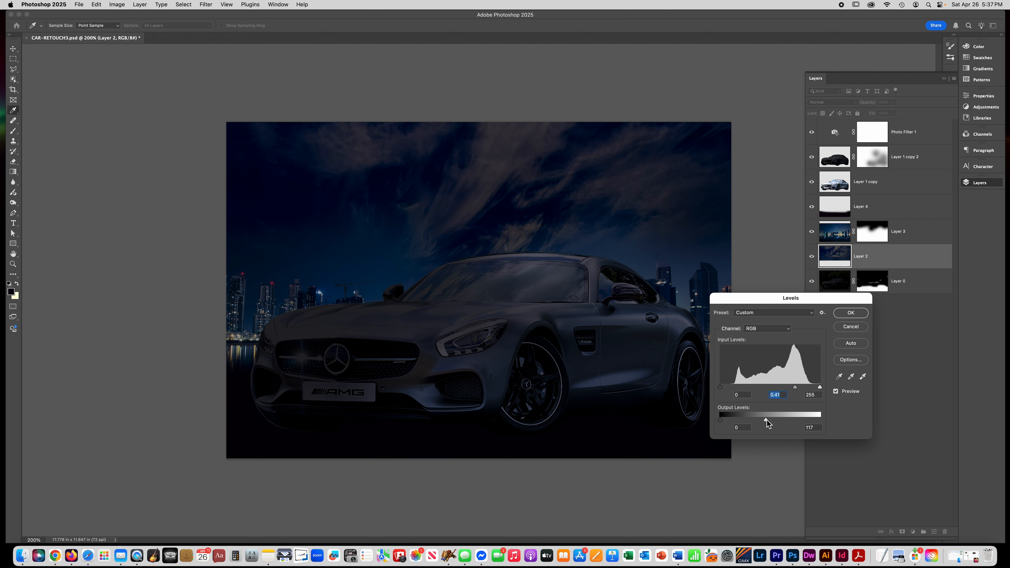
click(854, 315)
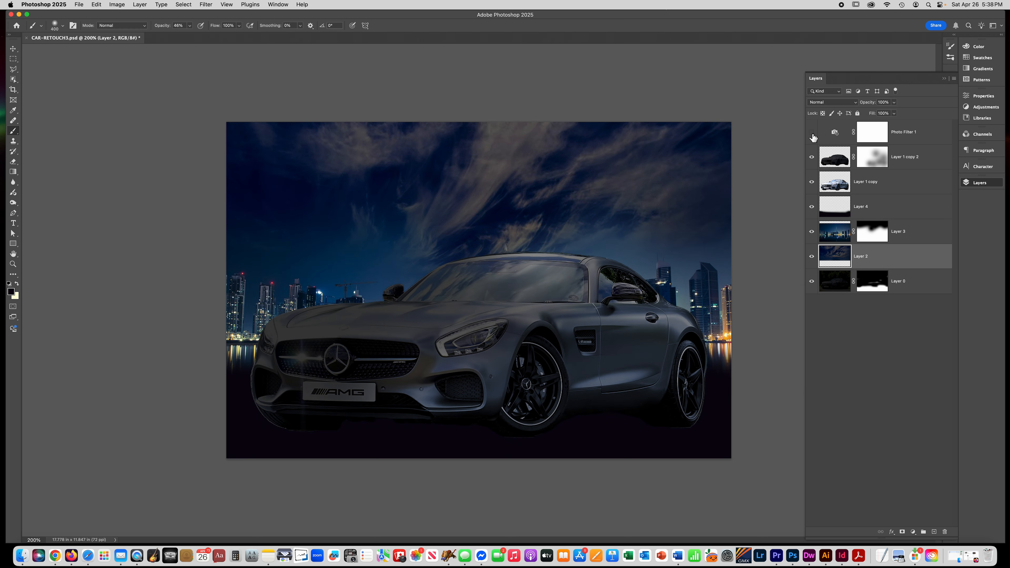
- Toggle the Photo Filter layer's visibility to compare, and select its layer mask
click(812, 133)
click(813, 135)
click(813, 135)
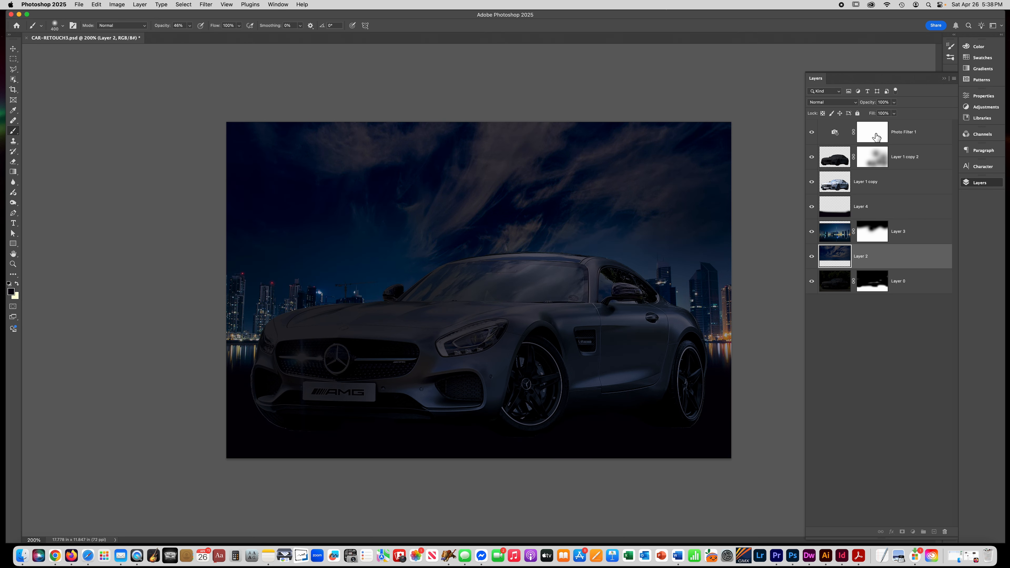
click(870, 140)
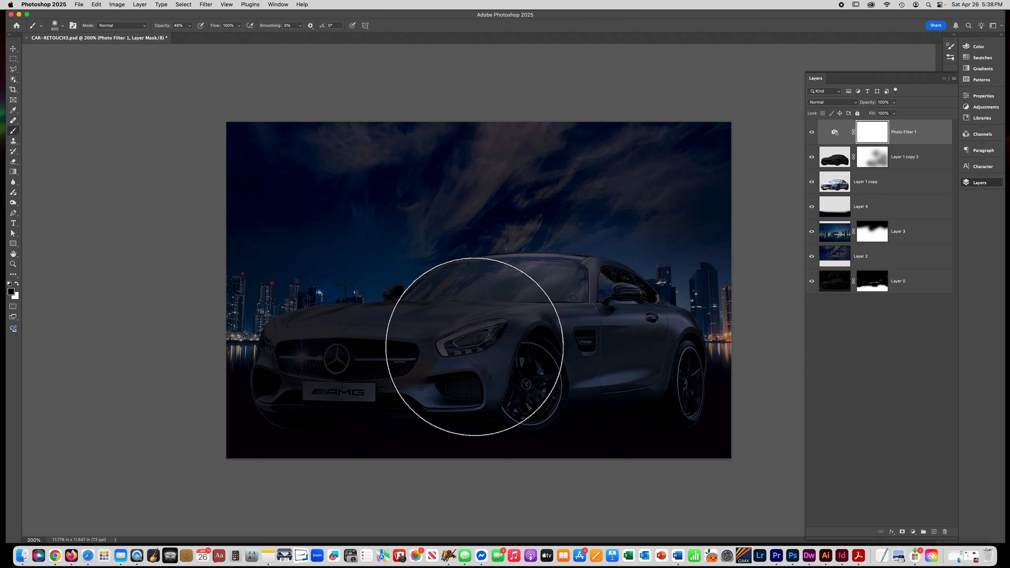
- Paint over the front headlight area on the Photo Filter layer mask to reduce the tint there
mouse_move(474, 346)
mouse_down()
mouse_move(566, 338)
mouse_move(611, 418)
mouse_move(460, 370)
mouse_move(368, 394)
mouse_move(318, 338)
mouse_move(404, 313)
mouse_move(270, 379)
mouse_move(462, 339)
mouse_move(462, 323)
mouse_move(643, 350)
mouse_move(591, 338)
mouse_up()
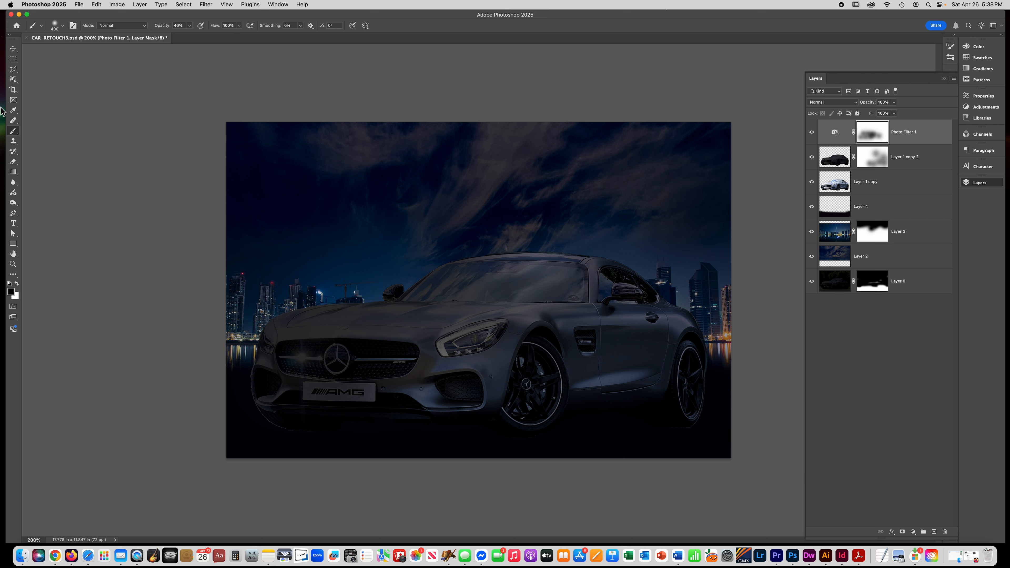
- Lasso both headlights on the original car layer, copy them to a new layer and move it to the top of the stack
click(867, 191)
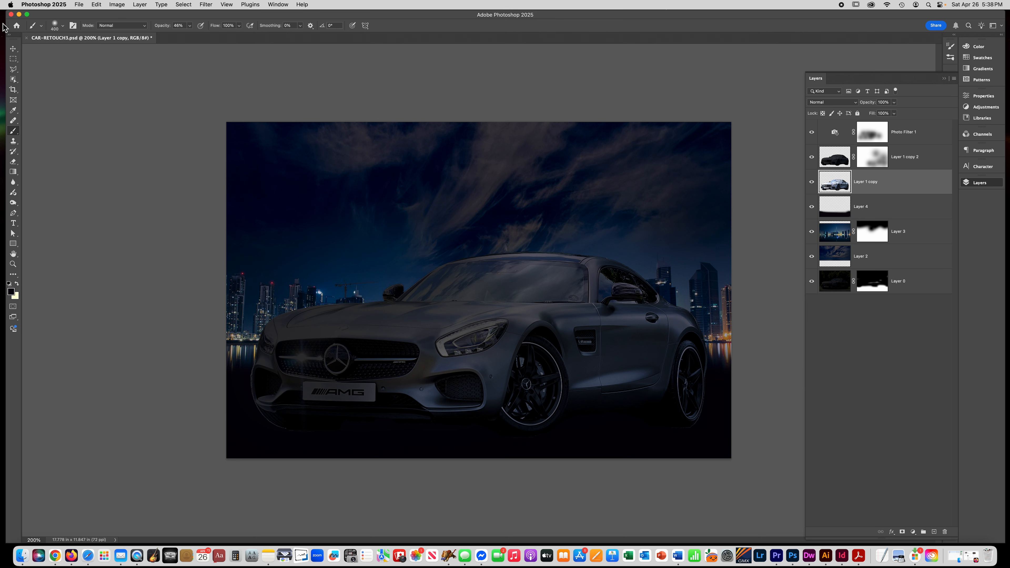
click(12, 71)
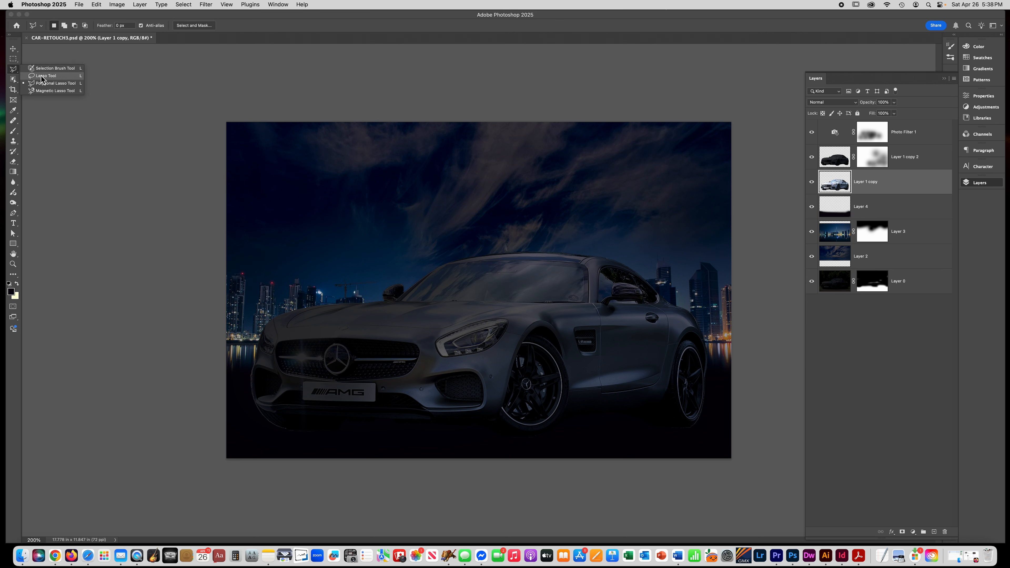
click(40, 76)
scroll(479, 348, up, 1)
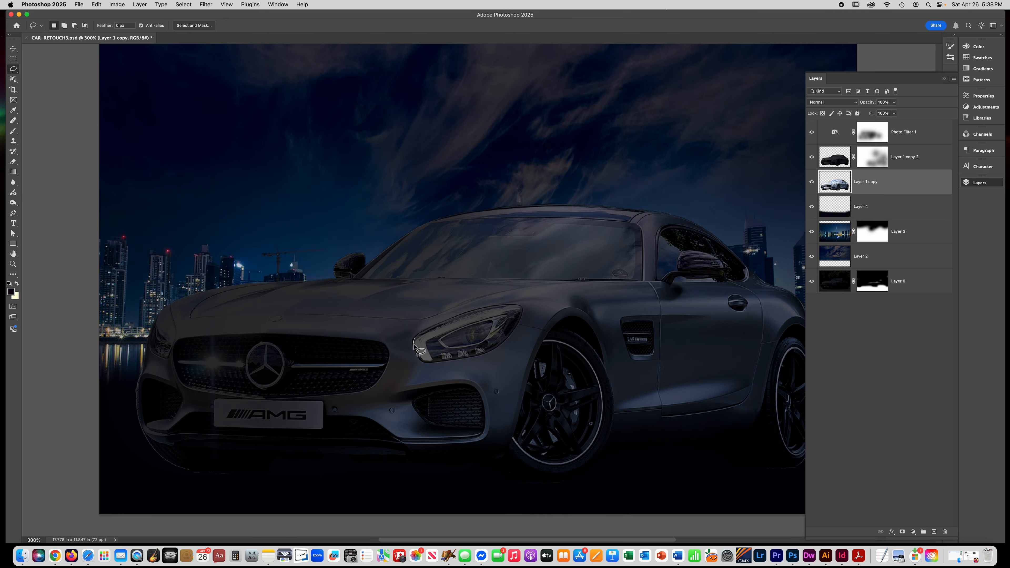
mouse_move(413, 345)
mouse_down()
mouse_move(492, 353)
mouse_move(514, 338)
mouse_move(524, 313)
mouse_move(498, 305)
mouse_move(416, 339)
mouse_up()
key(shift)
mouse_move(148, 348)
mouse_down()
mouse_move(165, 359)
mouse_move(171, 347)
mouse_move(156, 315)
mouse_move(146, 344)
mouse_up()
key(super+j)
drag(874, 184, 892, 126)
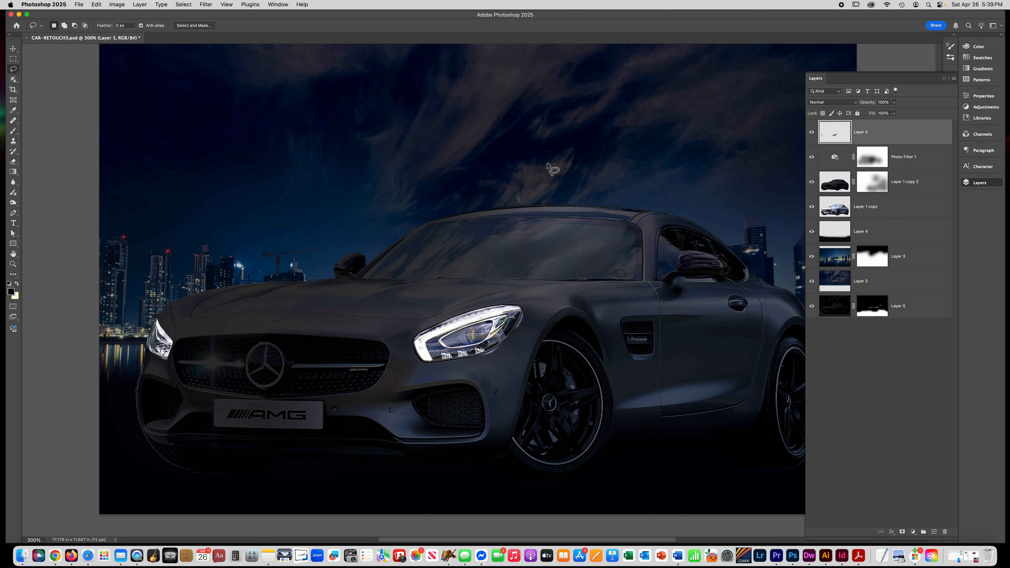
- Toggle the copied headlights layer's visibility to compare the car with and without it
key(super+minus)
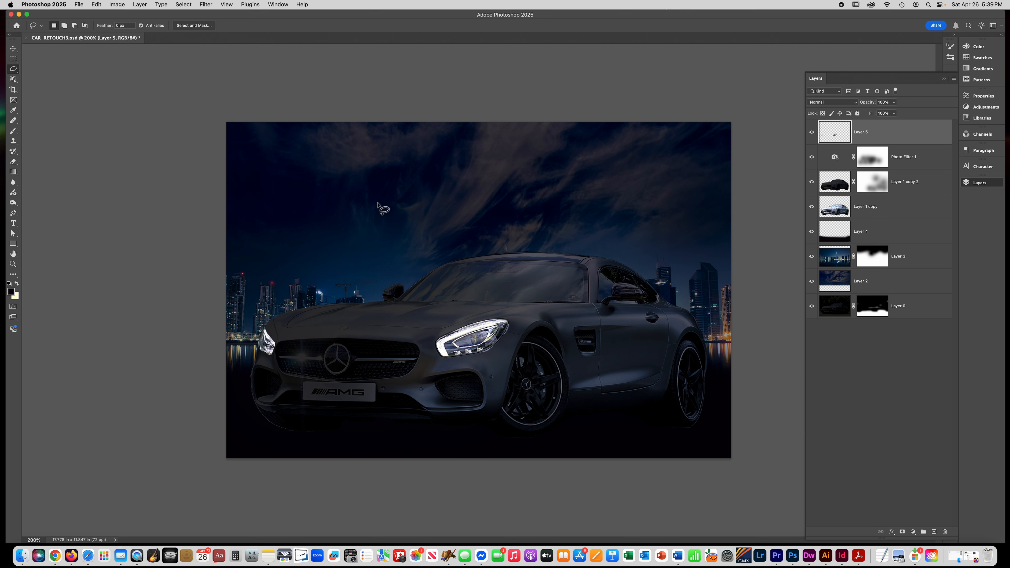
click(812, 133)
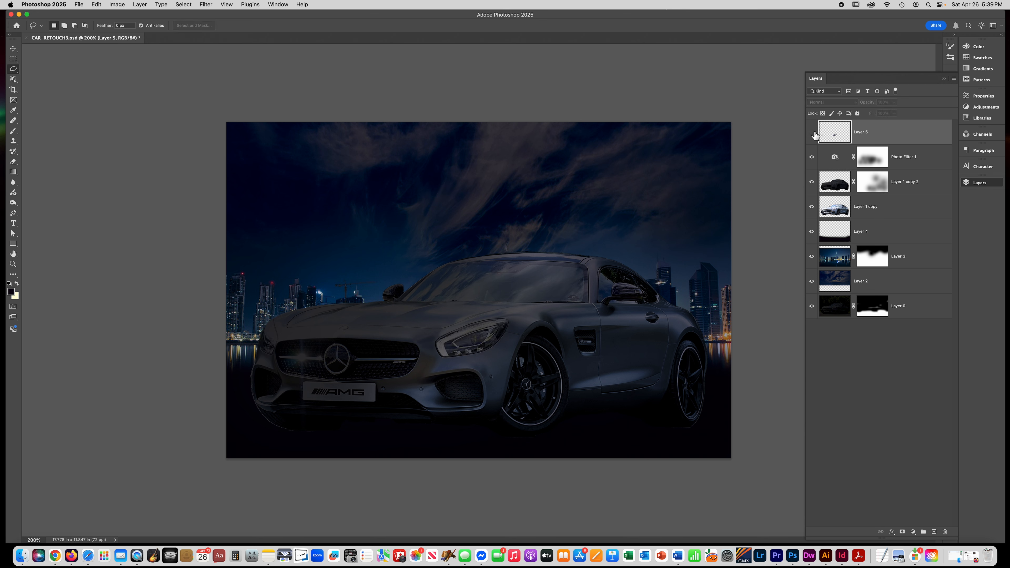
click(812, 132)
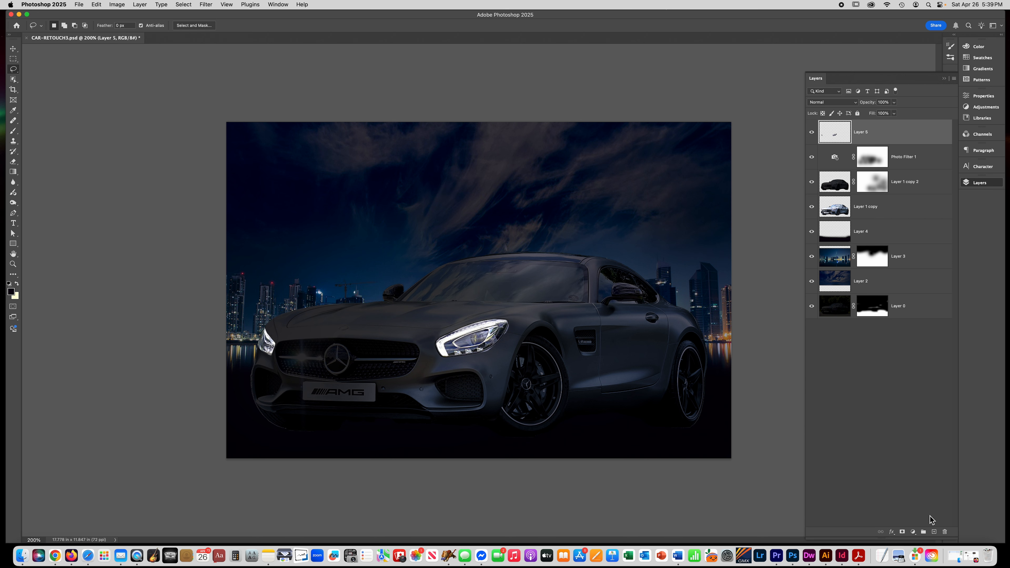
- Add a new empty layer and set the foreground colour to pale yellow (R255 G255 B218)
click(934, 532)
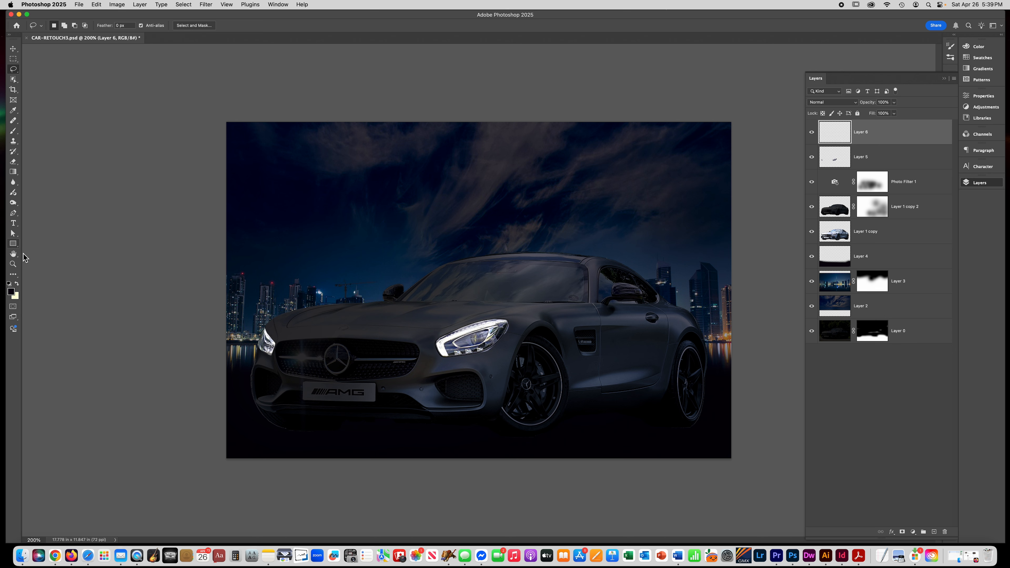
click(16, 284)
click(12, 291)
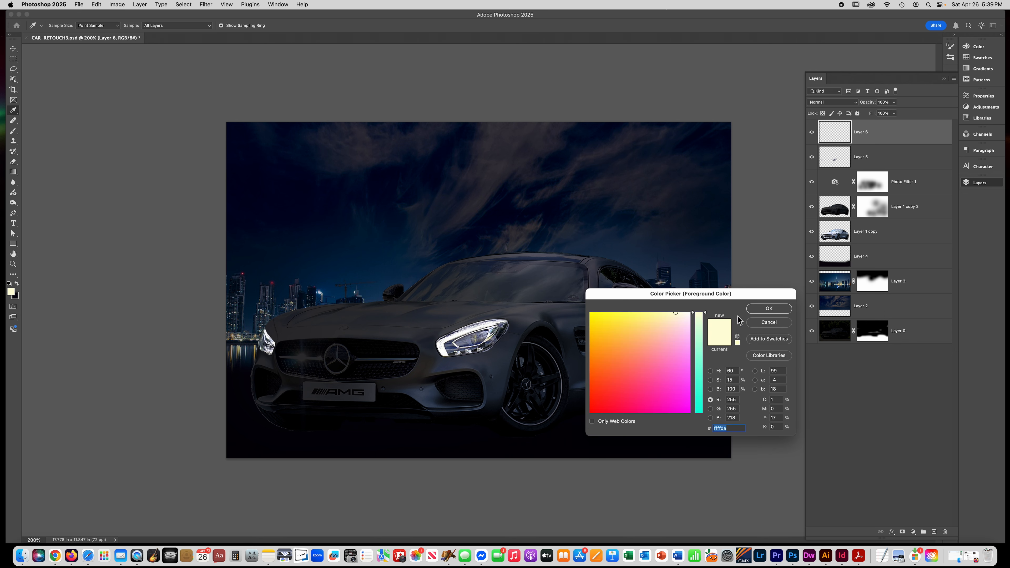
click(764, 310)
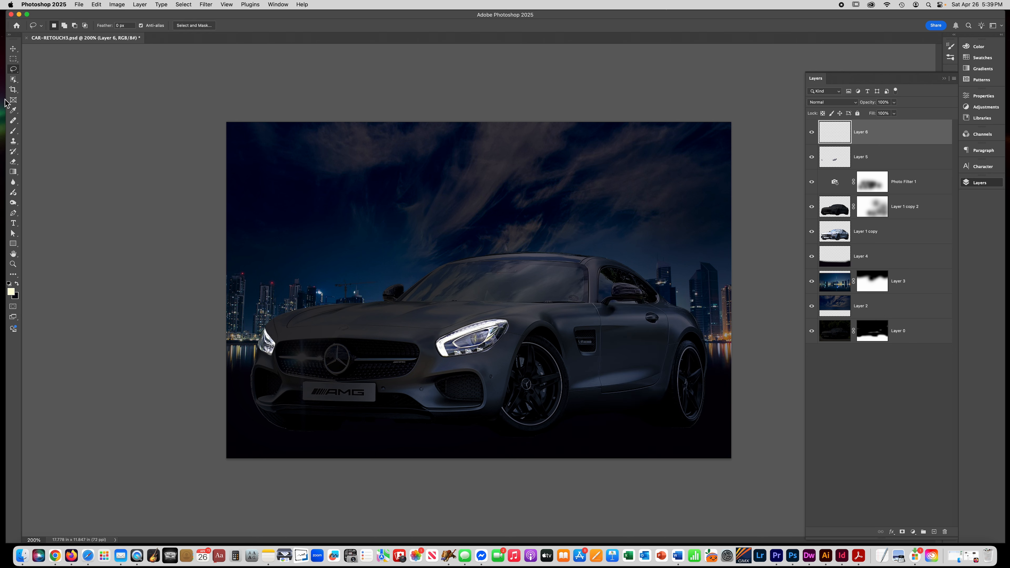
- Paint soft pale-yellow glows over both headlights with a large brush at 48% opacity
click(14, 132)
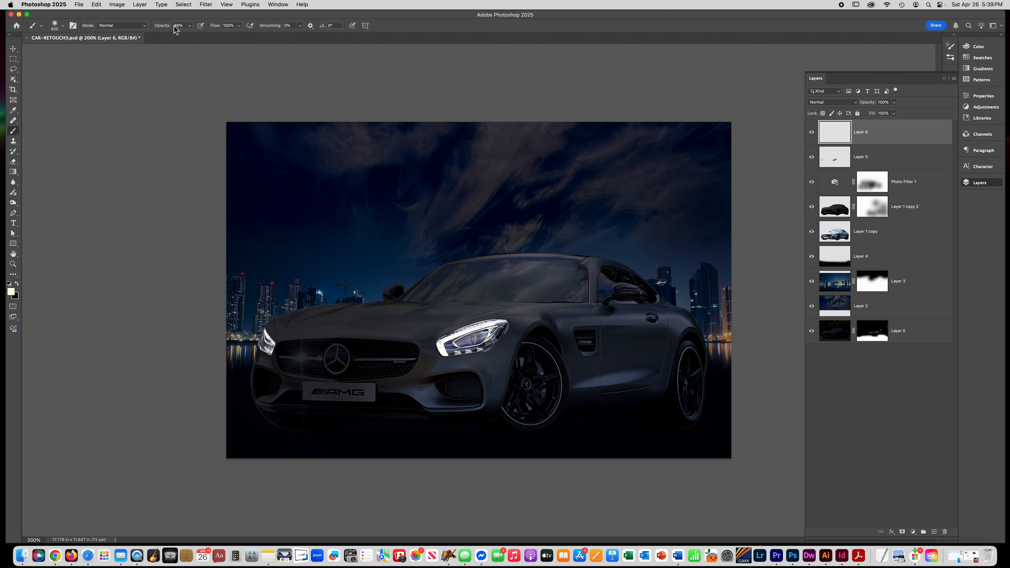
key(bracketleft)
click(458, 348)
key(bracketleft)
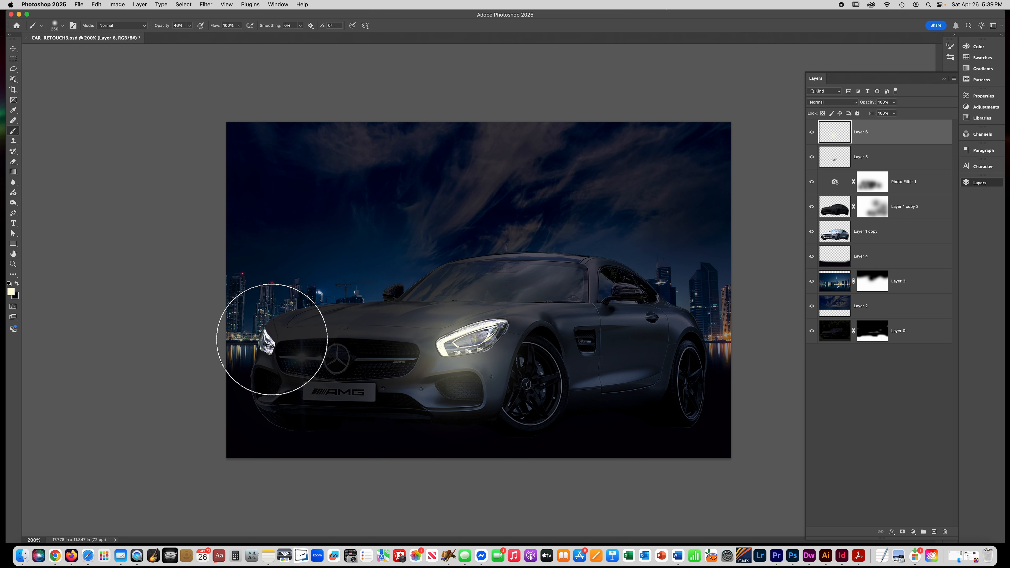
click(272, 339)
key(bracketleft)
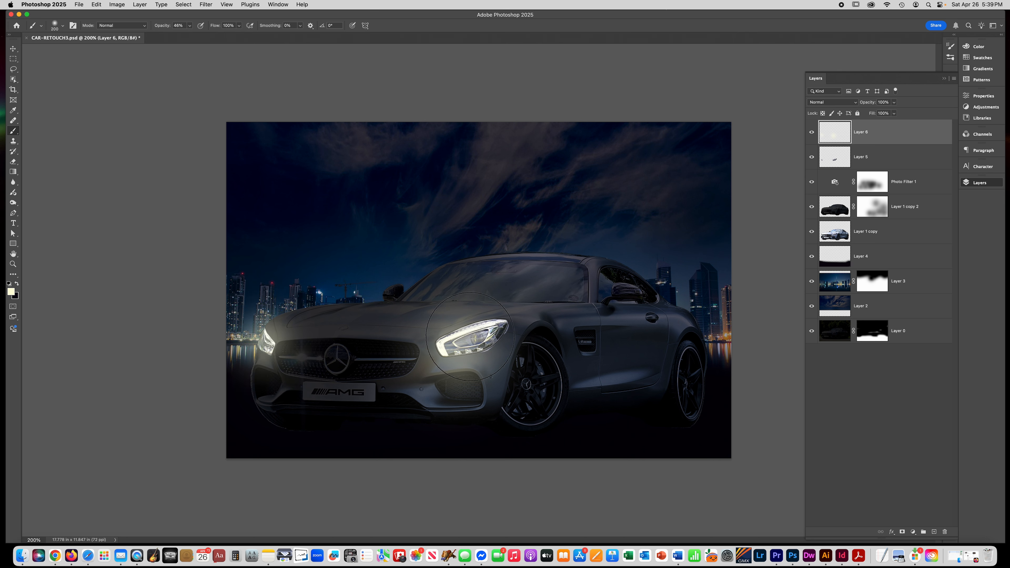
click(473, 337)
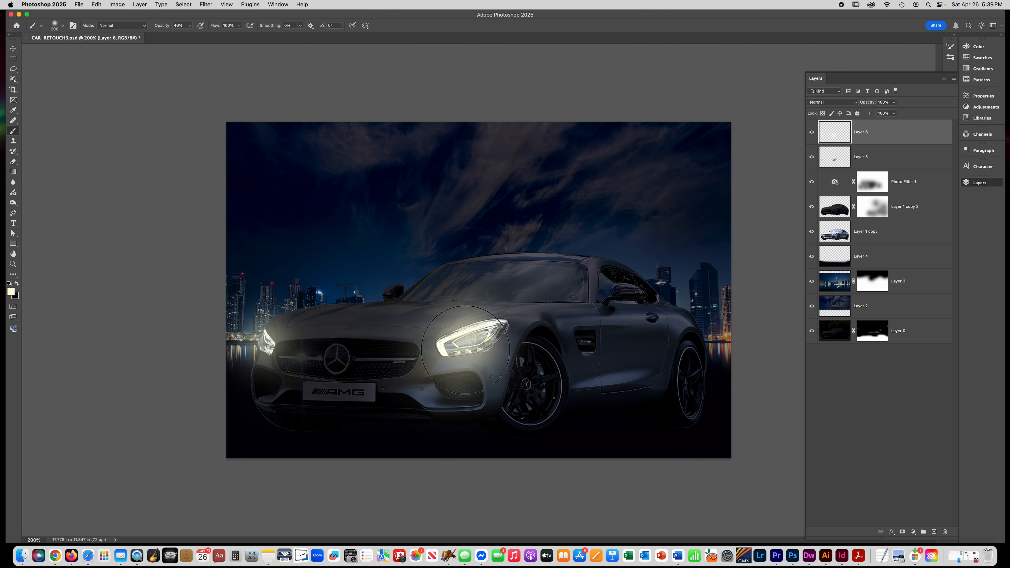
key(super+z)
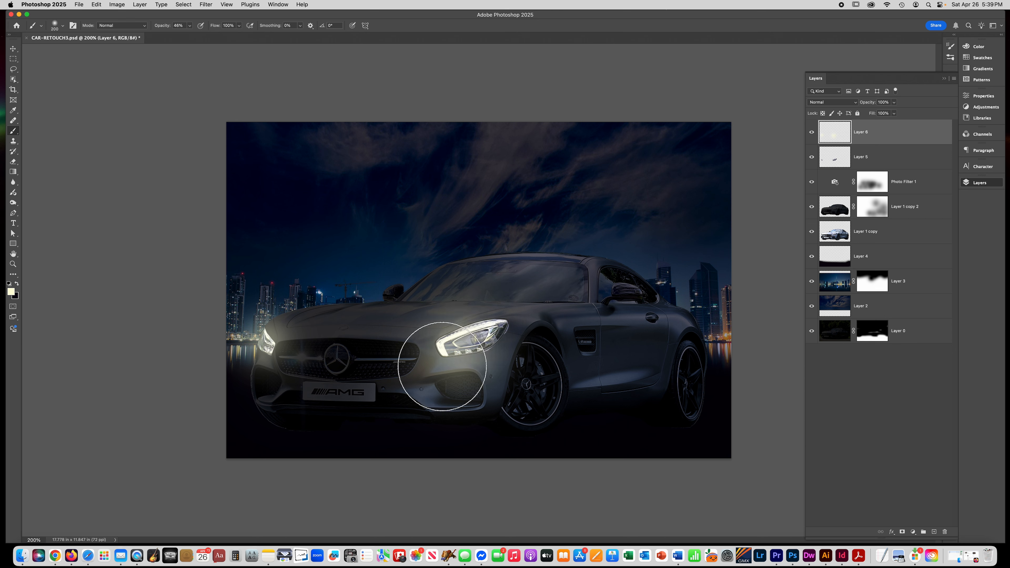
click(454, 362)
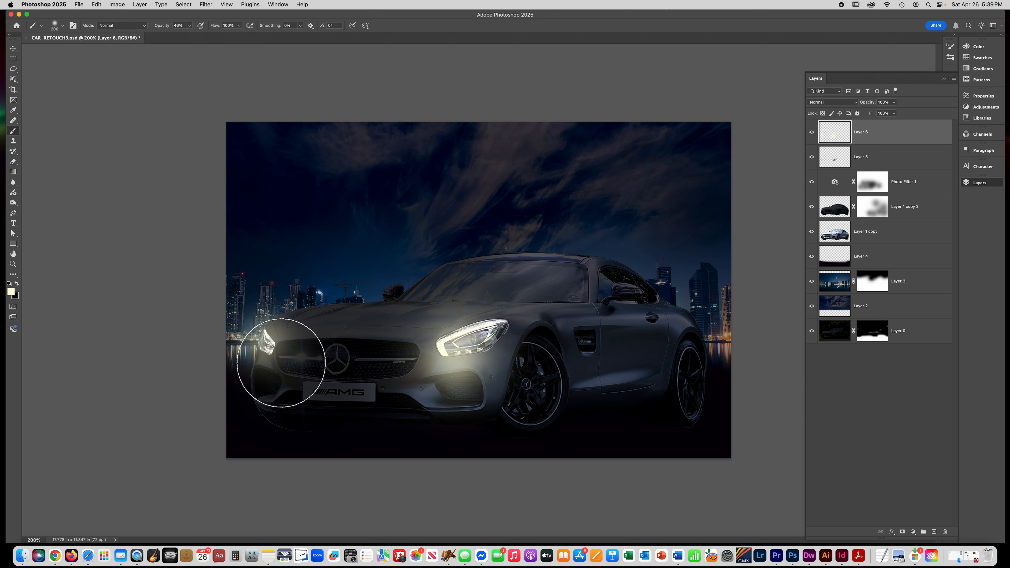
key(bracketleft)
key(bracketleft)
click(267, 346)
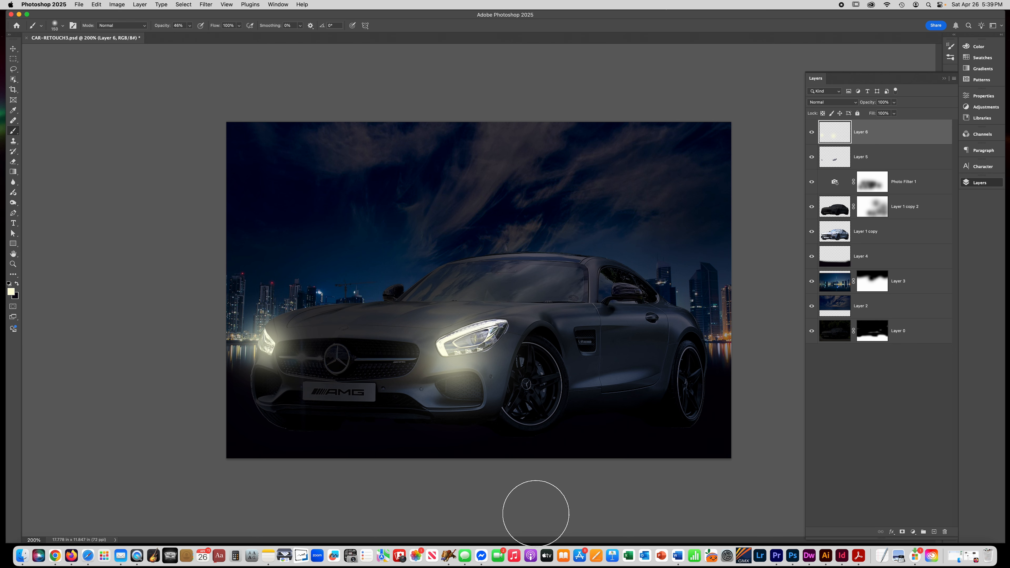
- Add another new layer and set the foreground colour to near white (R255 G255 B252)
click(934, 532)
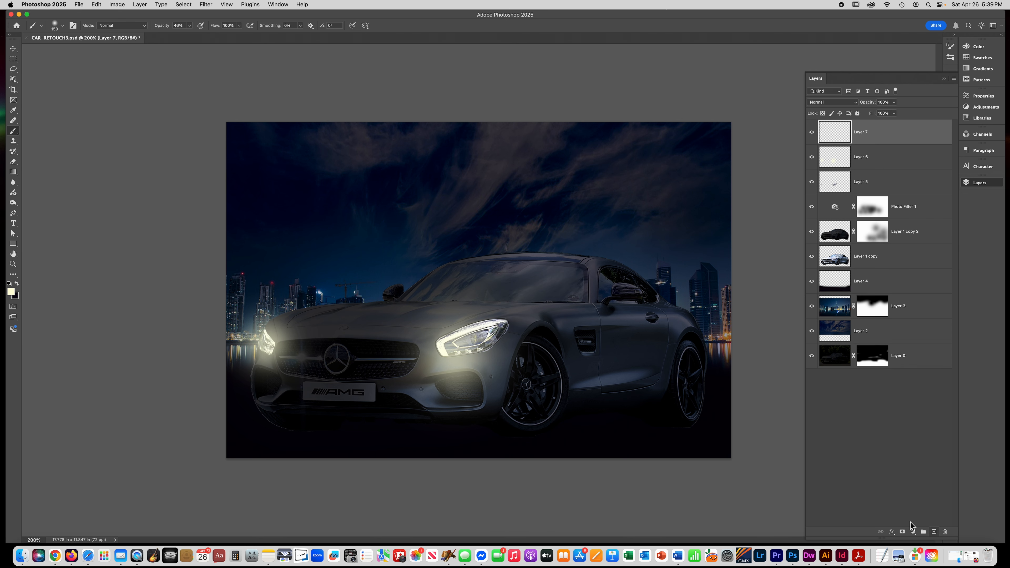
click(10, 294)
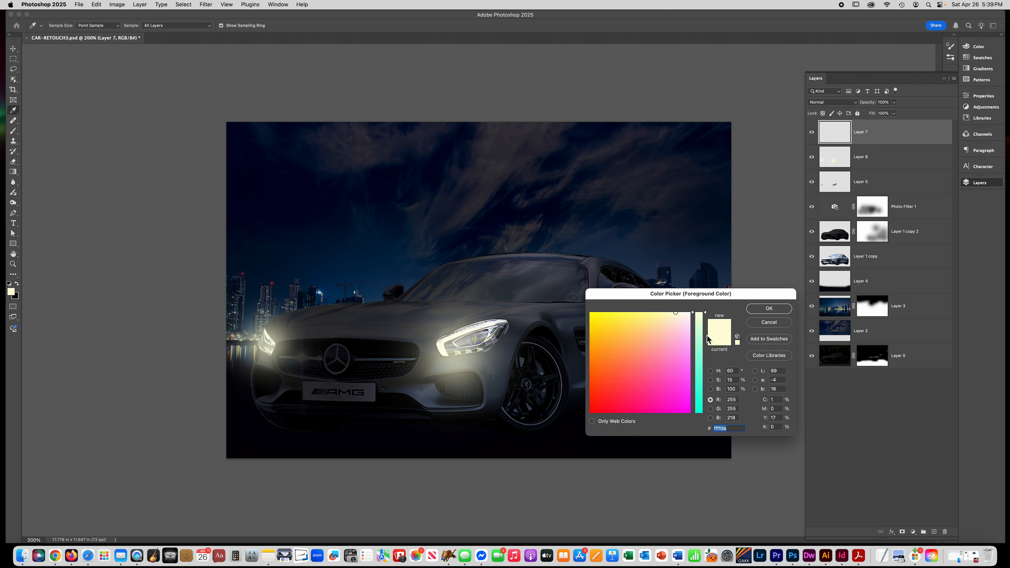
drag(686, 322, 693, 309)
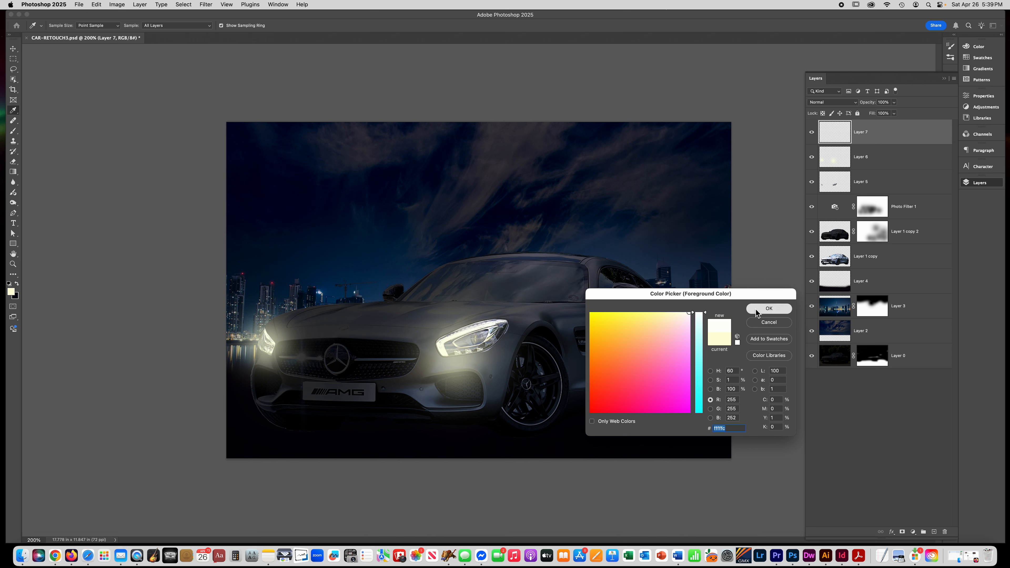
click(769, 309)
- Paint smaller, brighter glows over both headlights with the brush at 88% opacity
key(b)
click(190, 26)
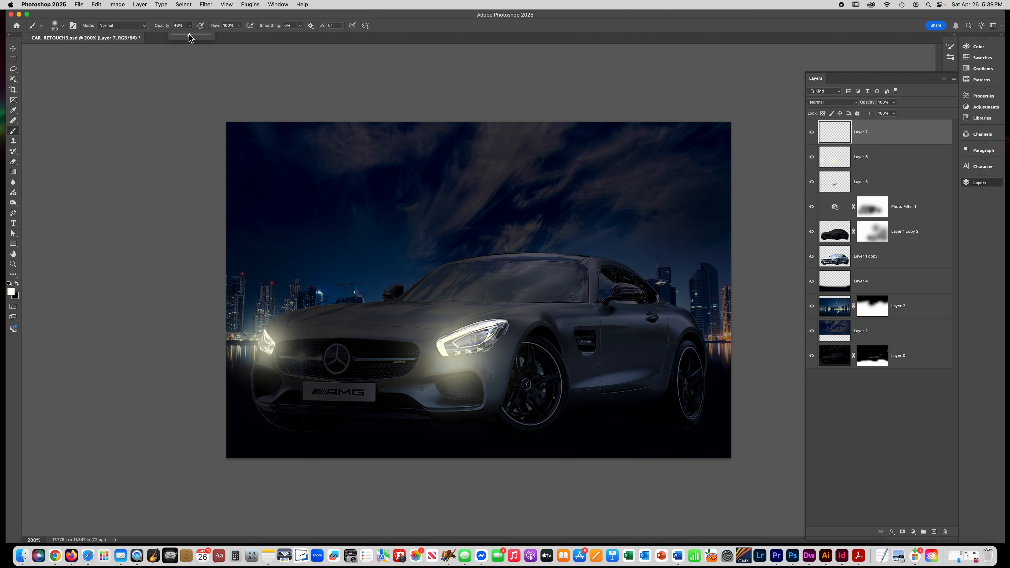
drag(204, 37, 206, 36)
key(bracketleft)
key(bracketleft)
click(467, 340)
click(462, 347)
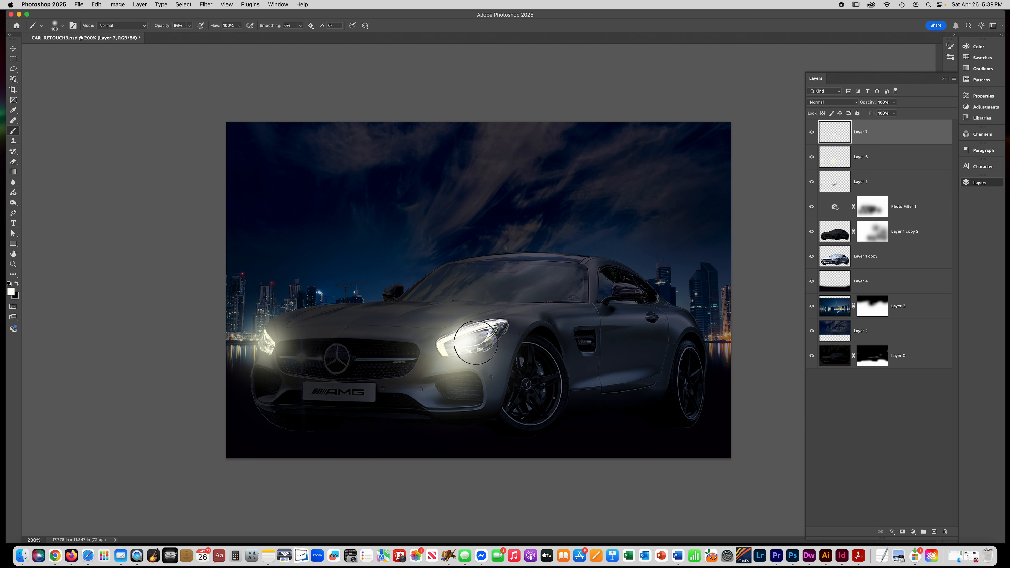
key(bracketleft)
click(263, 340)
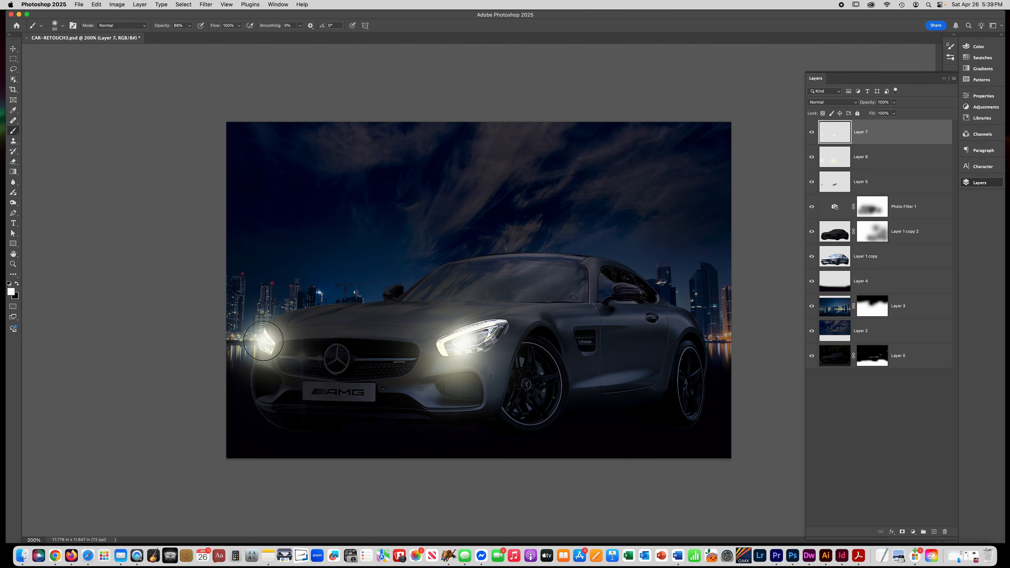
click(474, 336)
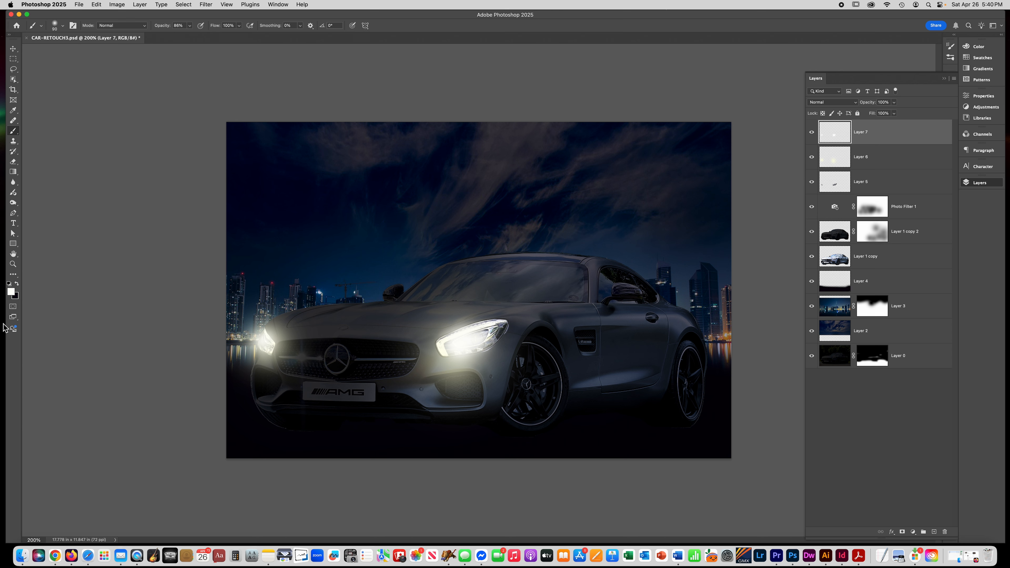
- Add a new layer and draw polygonal lasso selections of two light beams spreading from the headlights to the bottom edge
click(934, 533)
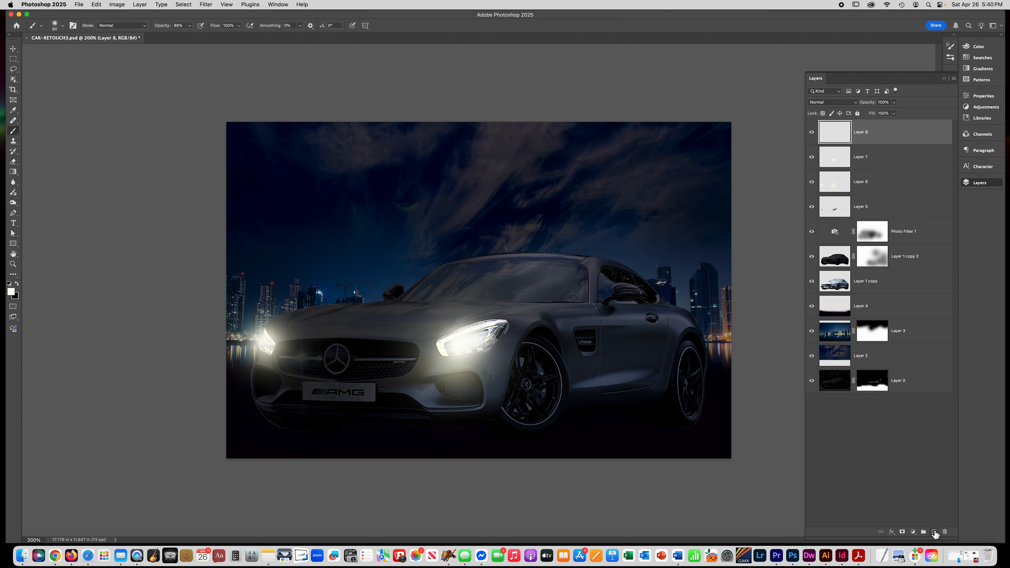
click(14, 69)
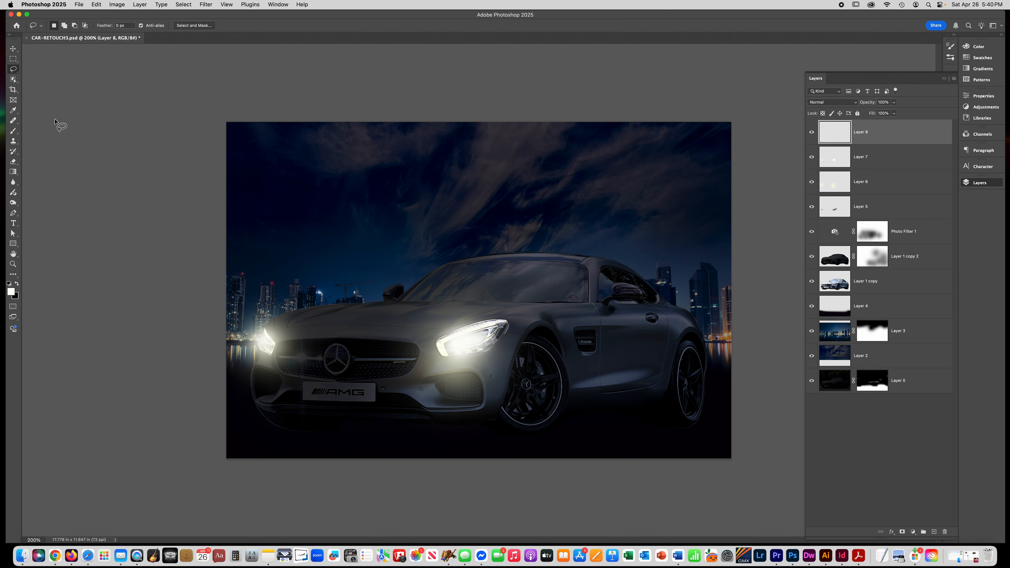
right_click(17, 70)
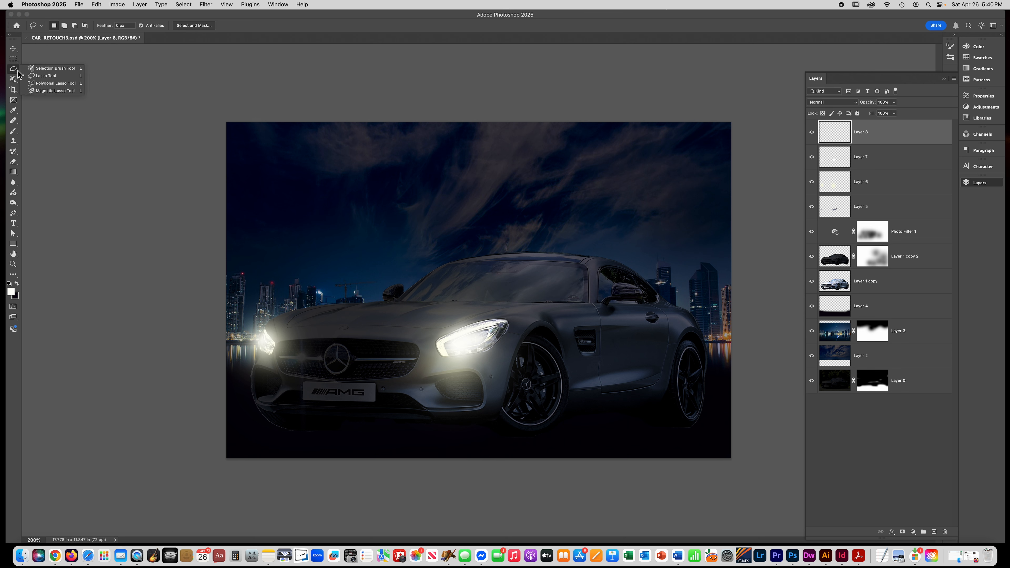
click(46, 83)
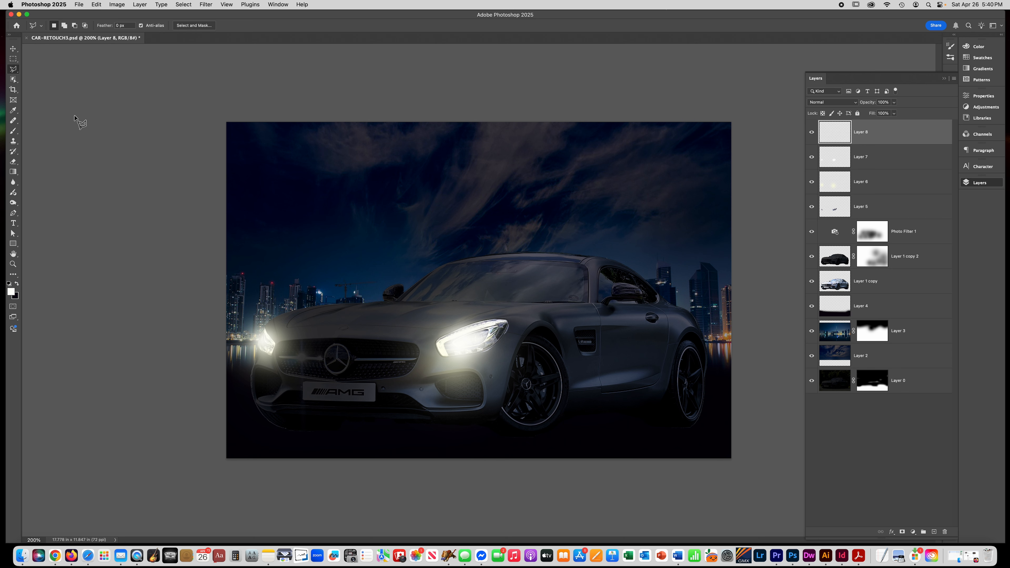
click(265, 328)
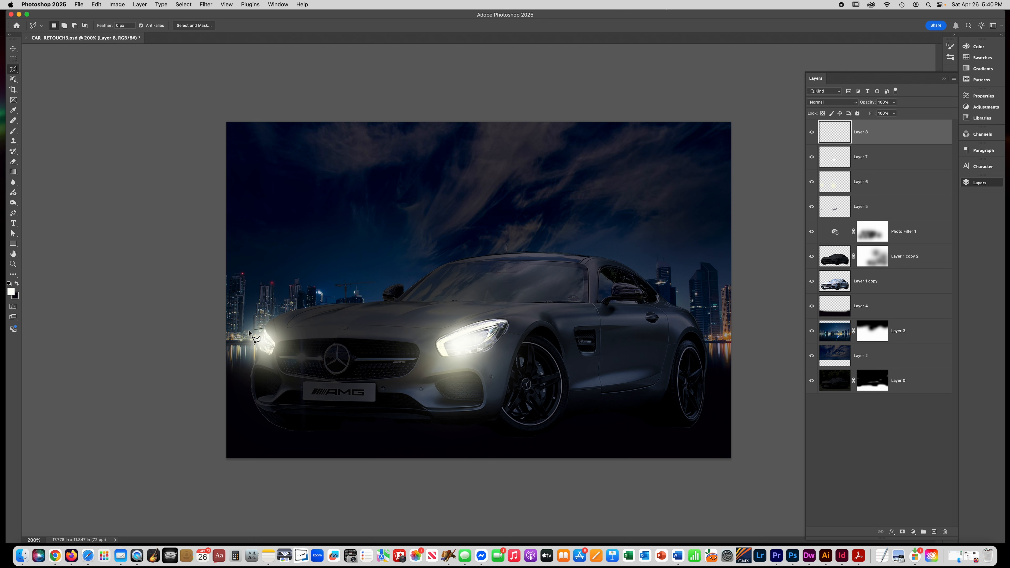
click(166, 353)
click(167, 437)
click(265, 329)
click(438, 339)
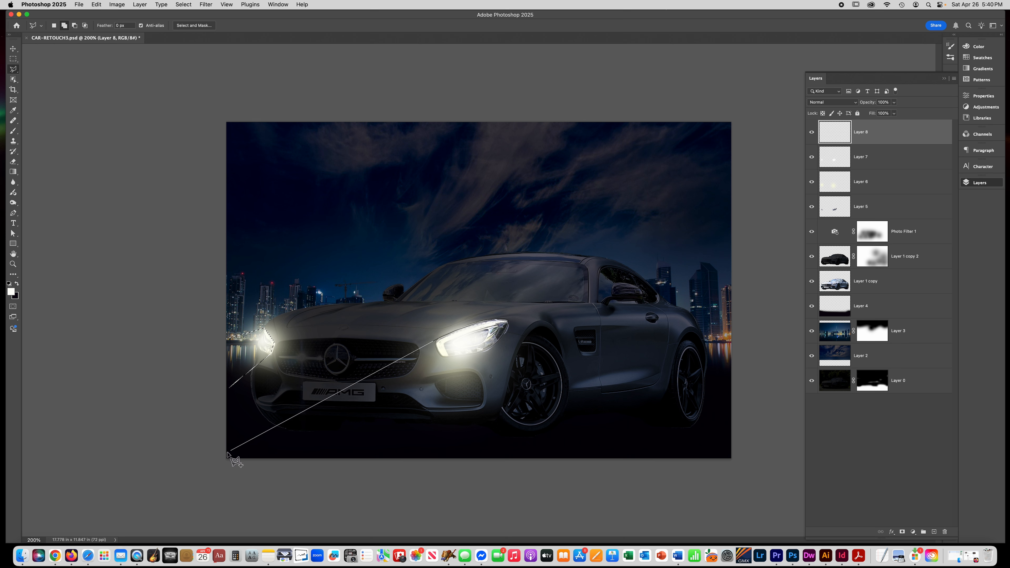
click(211, 457)
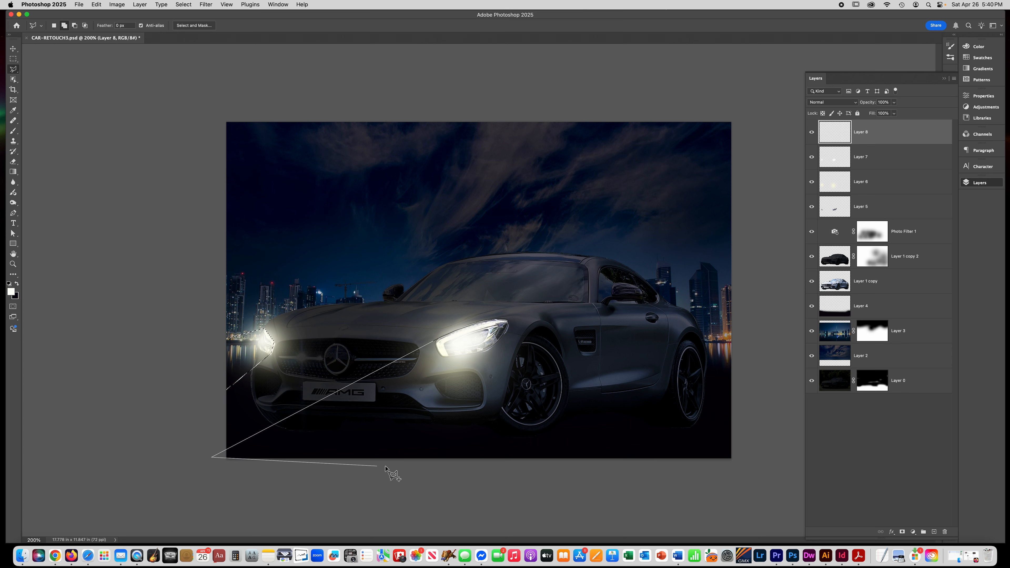
click(407, 465)
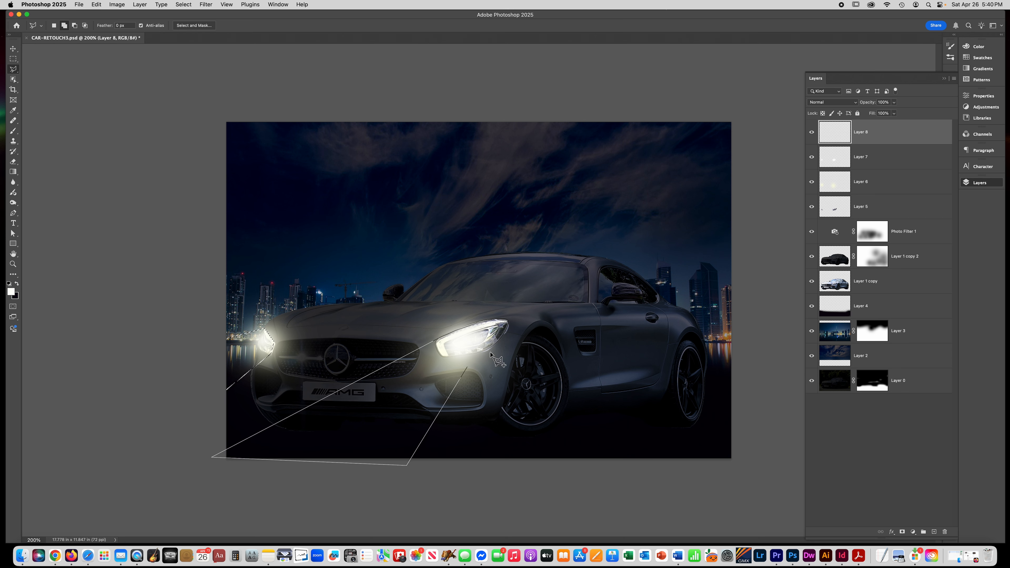
click(509, 322)
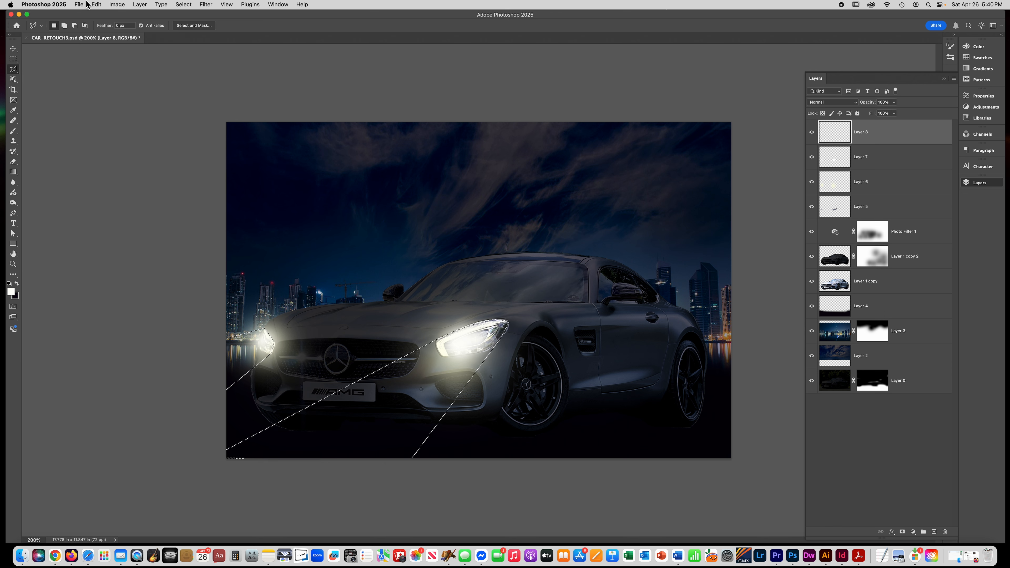
- Fill the light-beam selection with the near-white foreground colour and deselect
click(100, 5)
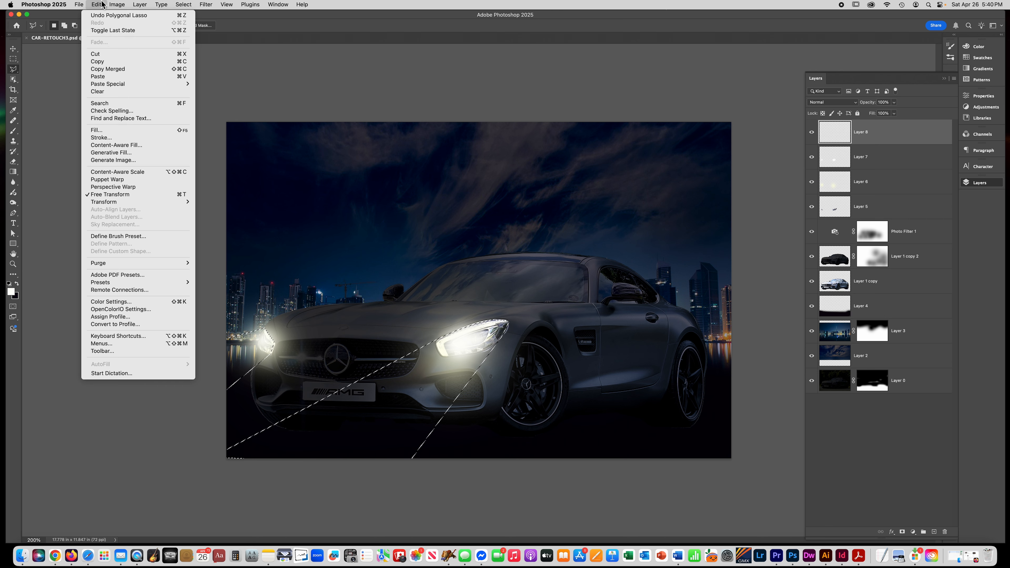
click(104, 130)
key(Return)
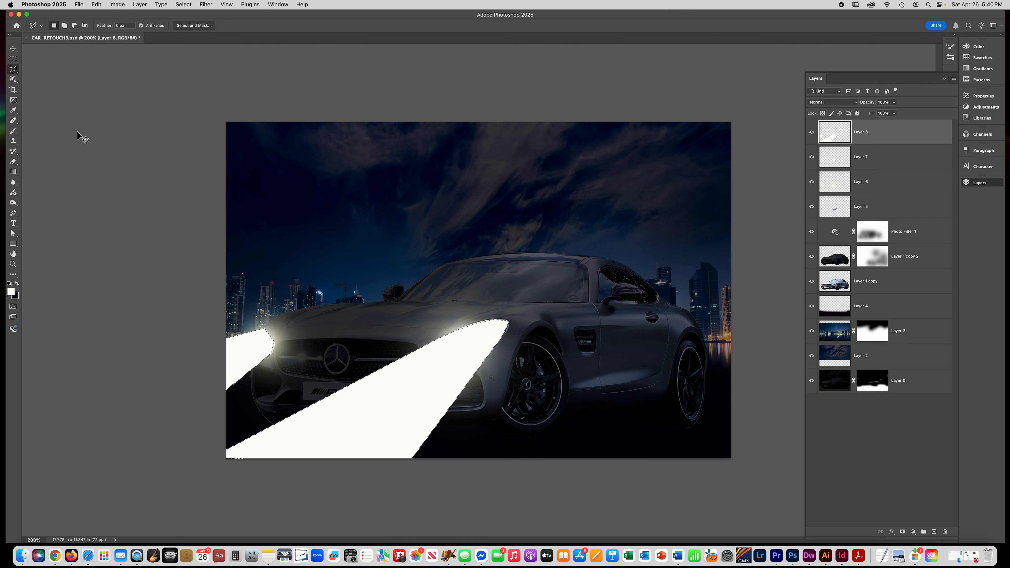
key(super+d)
- Blur the light beams with a 20.4-pixel Gaussian Blur and lower the beam layer's opacity to 46%
click(205, 5)
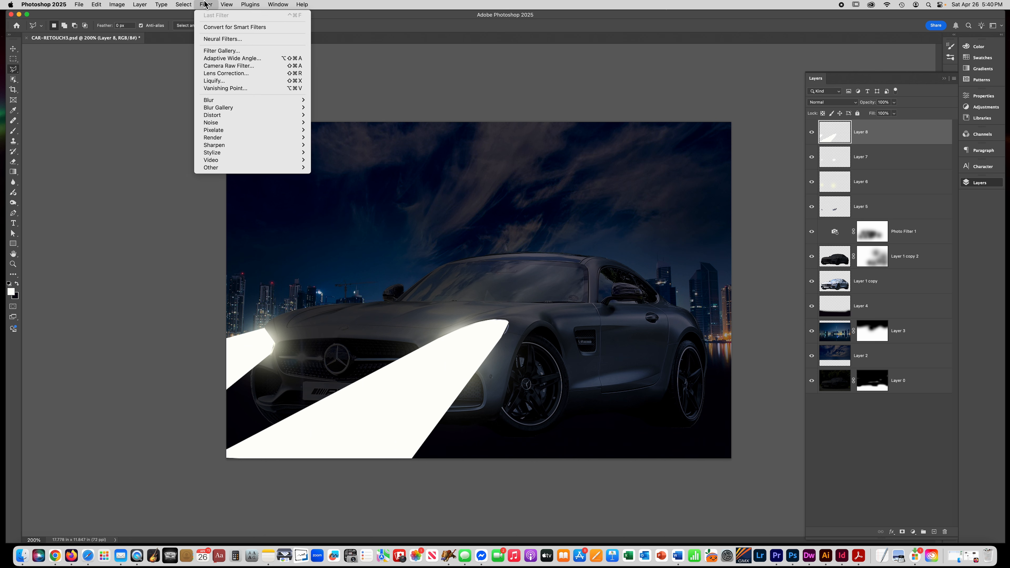
mouse_move(208, 100)
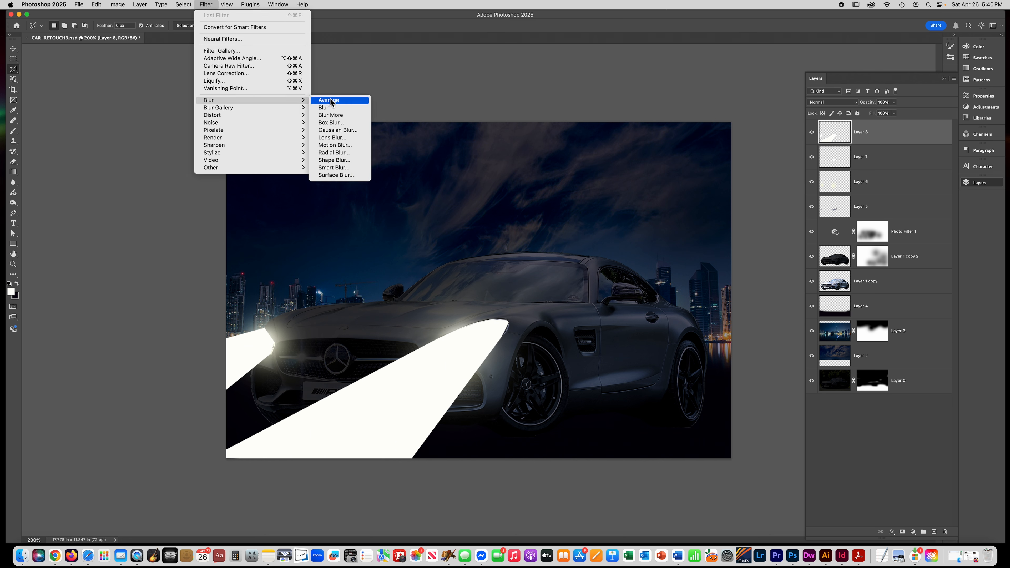
click(330, 132)
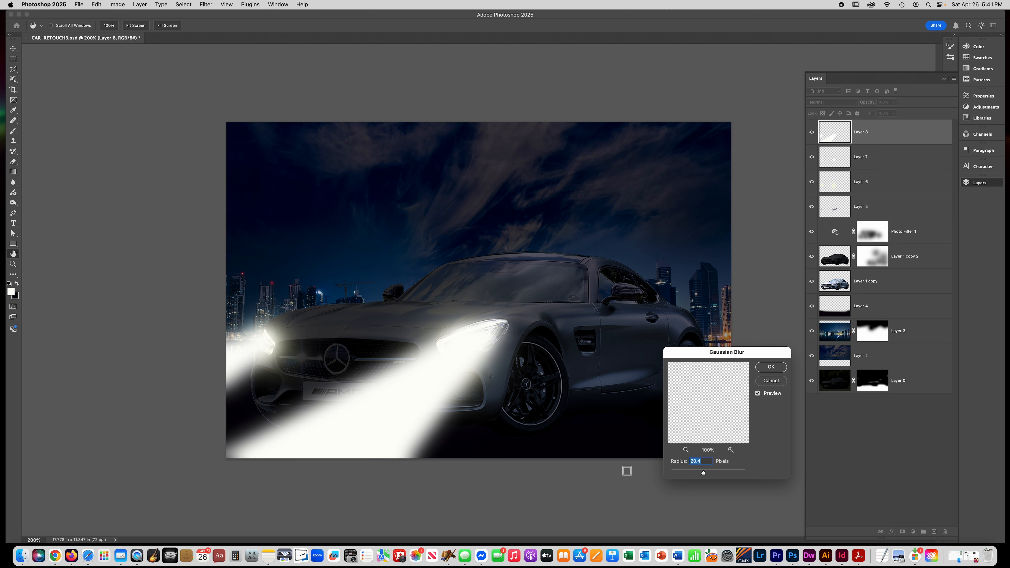
key(Return)
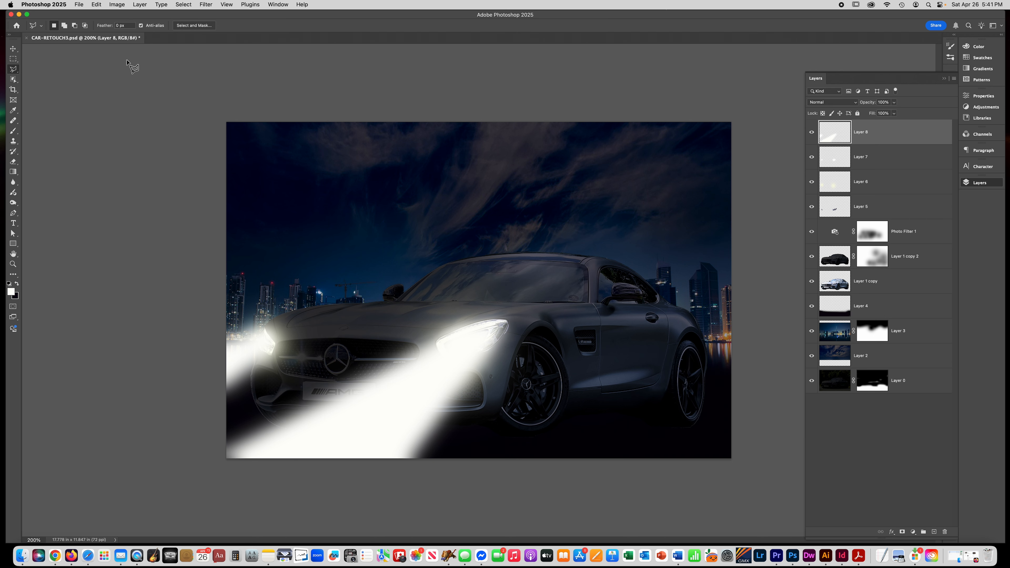
click(893, 102)
drag(886, 112, 874, 113)
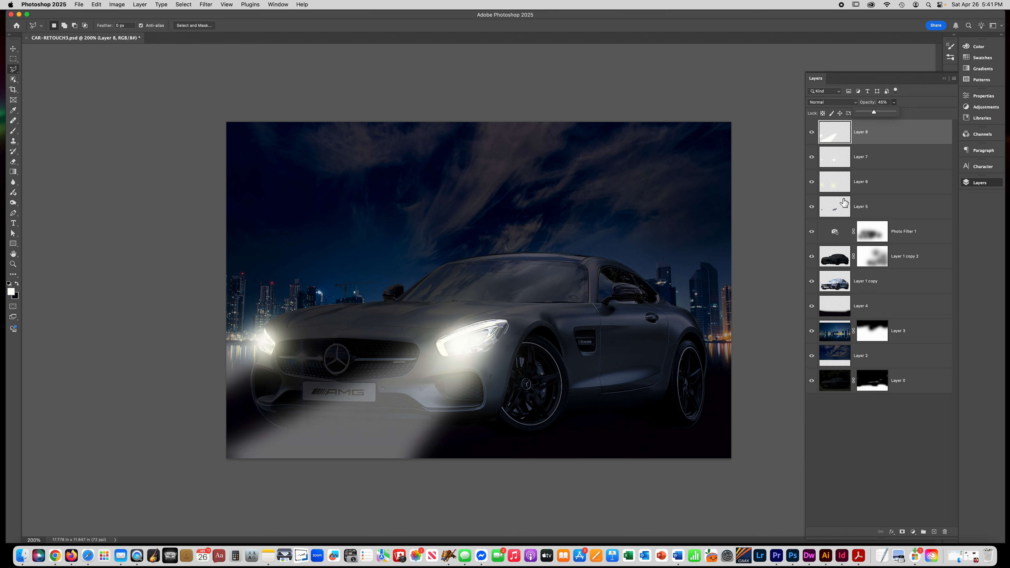
- Add a new layer beneath the car layers and set the foreground colour to pale yellow (R255 G254 B201)
click(935, 532)
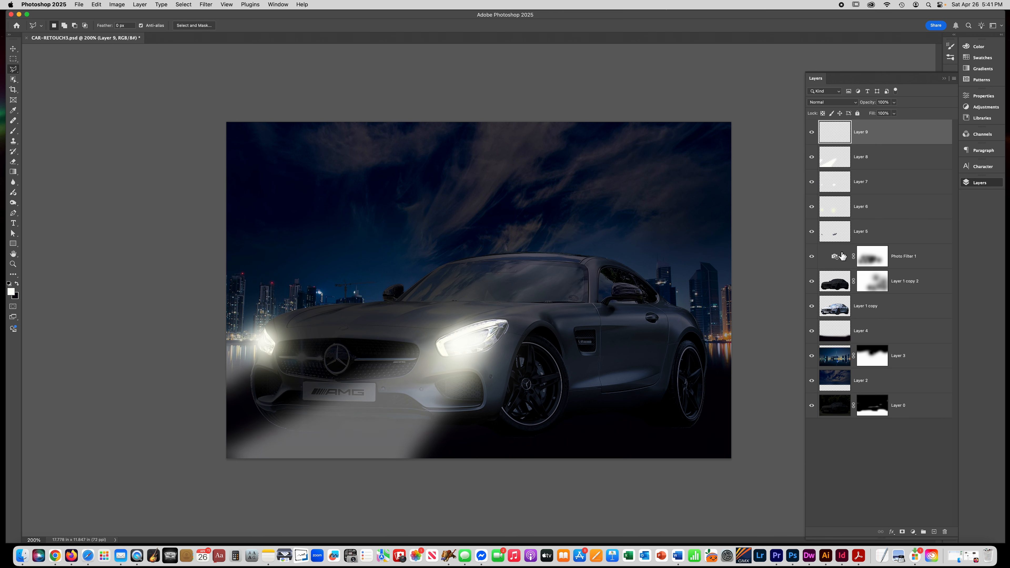
drag(873, 132, 873, 324)
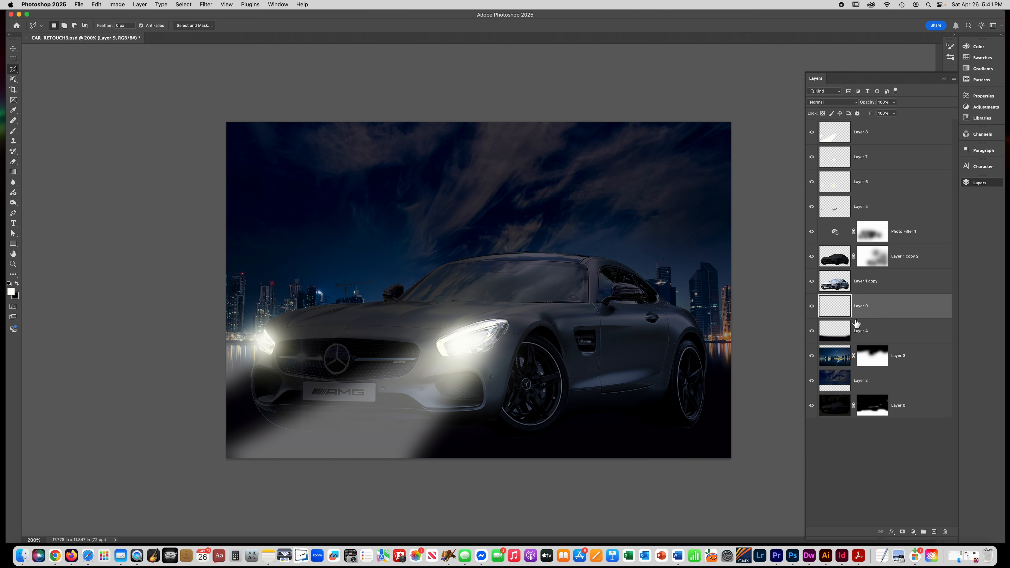
click(12, 293)
click(672, 315)
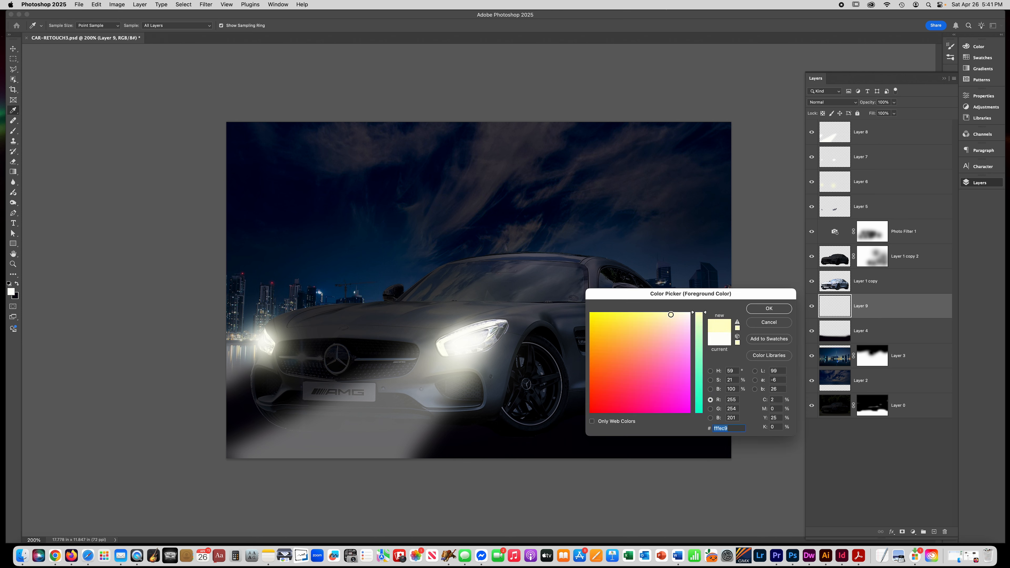
key(Return)
- Paint a soft pale-yellow glow across the ground in front of the car with the brush
click(13, 131)
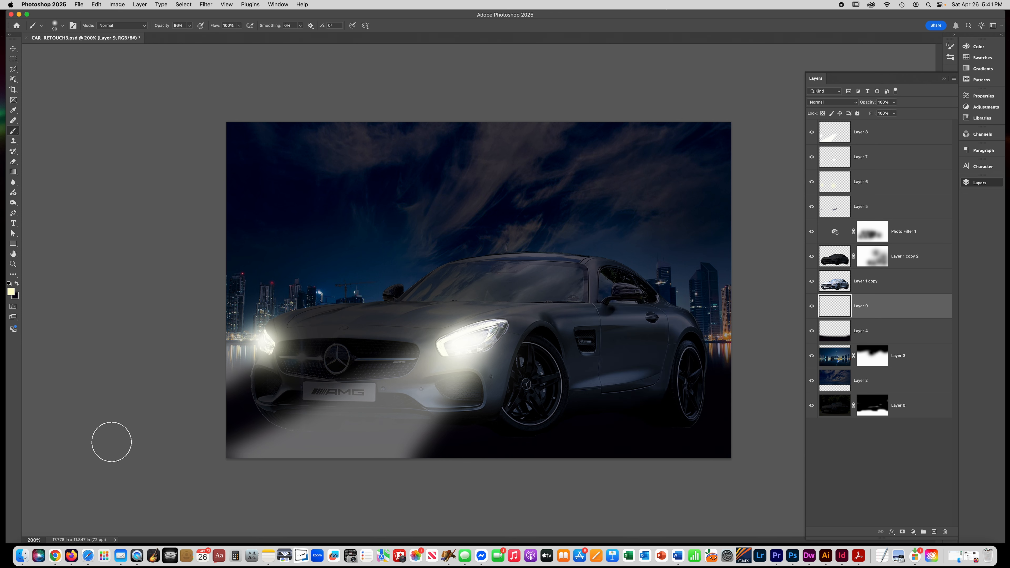
drag(219, 469, 280, 474)
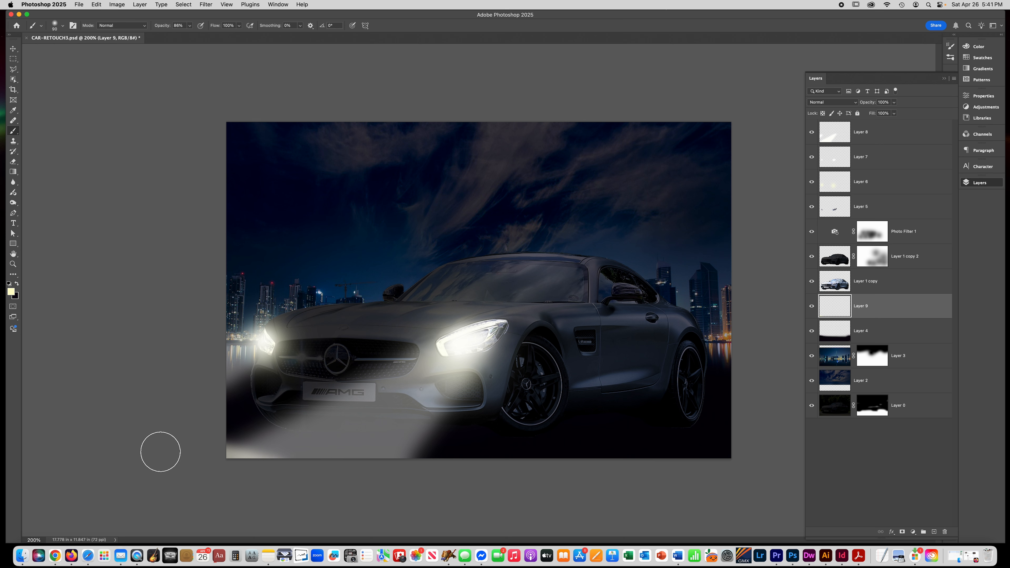
mouse_move(241, 442)
mouse_down()
mouse_move(392, 465)
mouse_move(442, 482)
mouse_up()
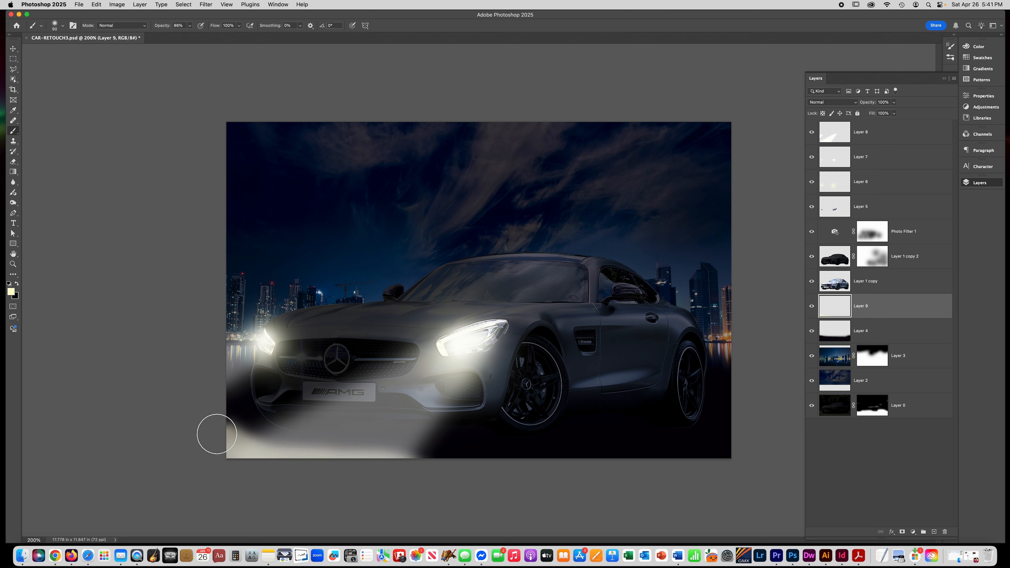
mouse_move(237, 450)
mouse_down()
mouse_move(282, 467)
mouse_move(243, 432)
mouse_move(207, 447)
mouse_move(243, 423)
mouse_move(336, 479)
mouse_move(281, 474)
mouse_move(266, 450)
mouse_up()
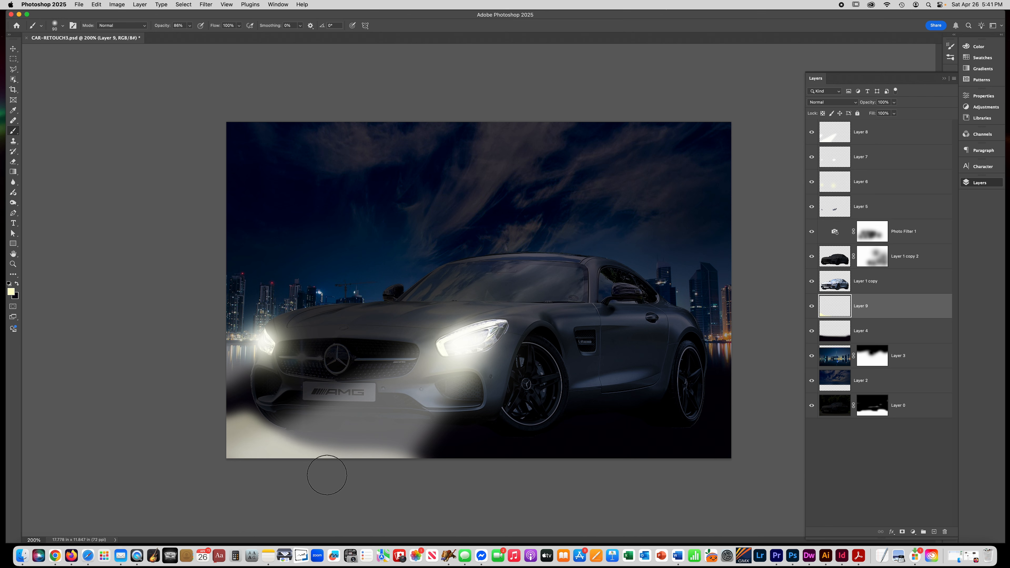
- Erase part of the ground glow over the car's front bumper with a smaller eraser
click(13, 161)
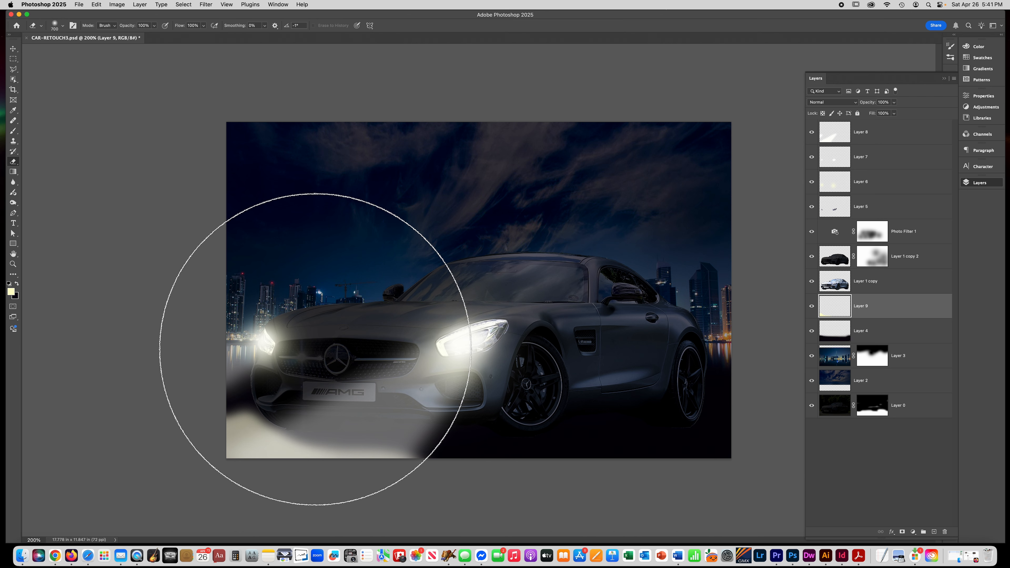
key(bracketleft)
key(bracketleft)
key(bracketleft)
key(bracketleft)
key(bracketleft)
key(bracketleft)
key(bracketleft)
key(bracketleft)
key(bracketleft)
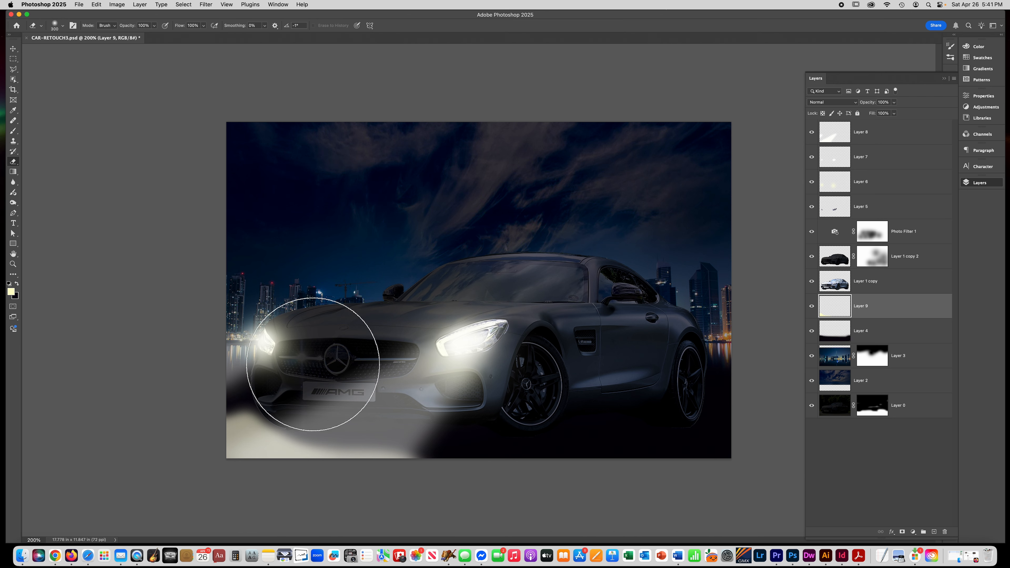
mouse_move(316, 392)
mouse_down()
mouse_move(232, 392)
mouse_move(306, 383)
mouse_move(272, 390)
mouse_up()
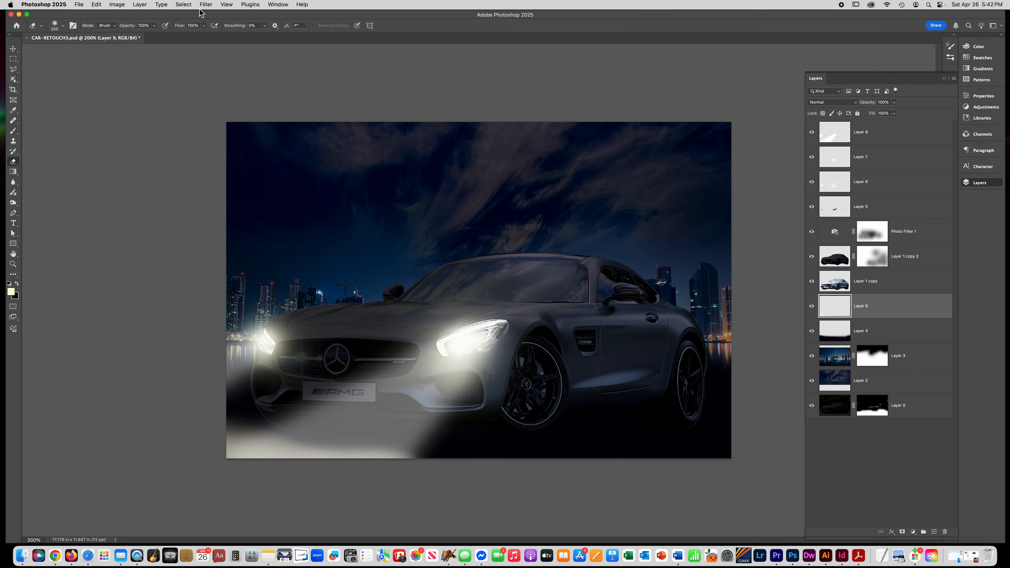
- Open space-4984262_1280.jpg, copy the whole starry image, close it and paste it into the car retouch document
key(super+o)
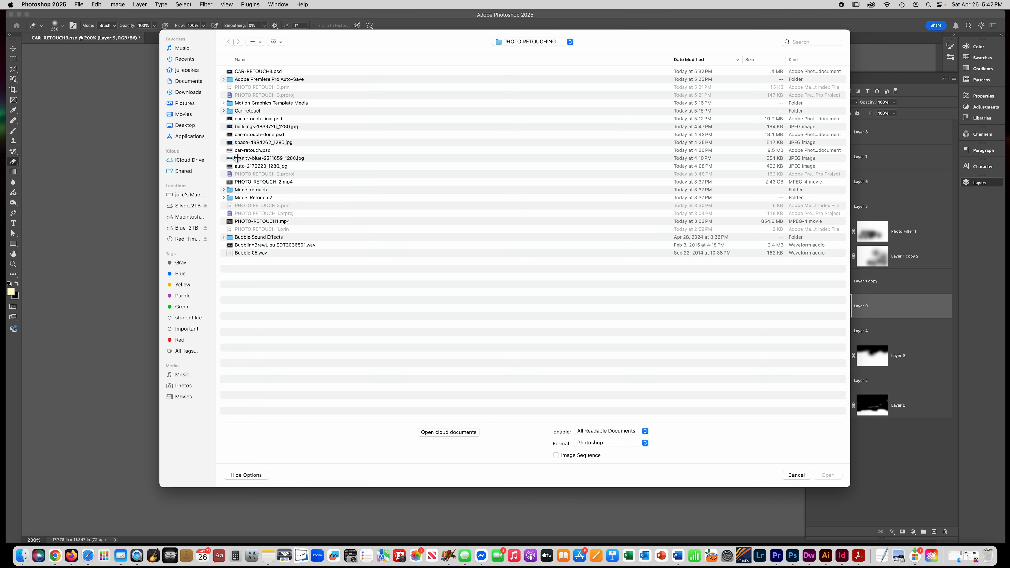
double_click(245, 144)
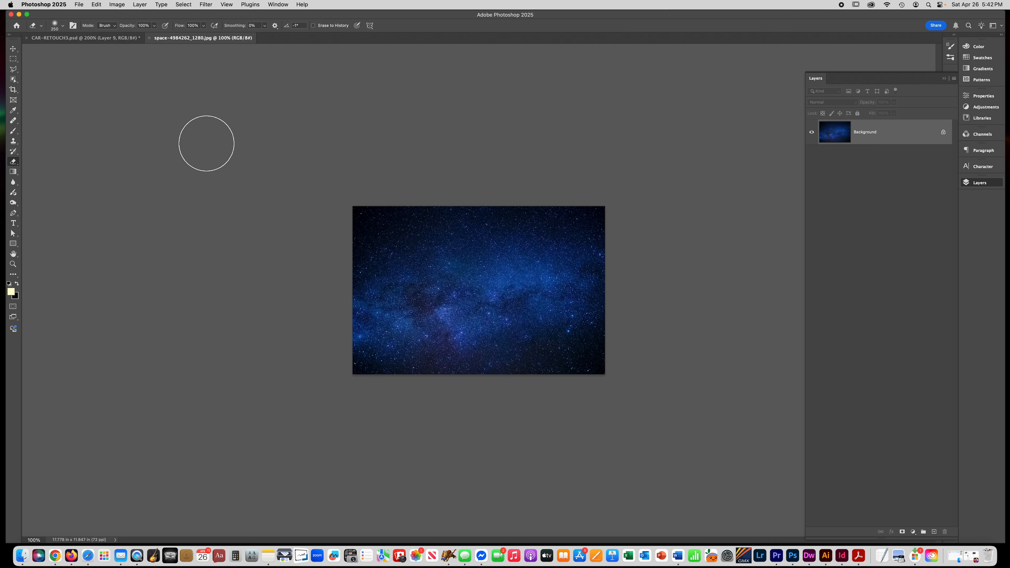
key(super+a)
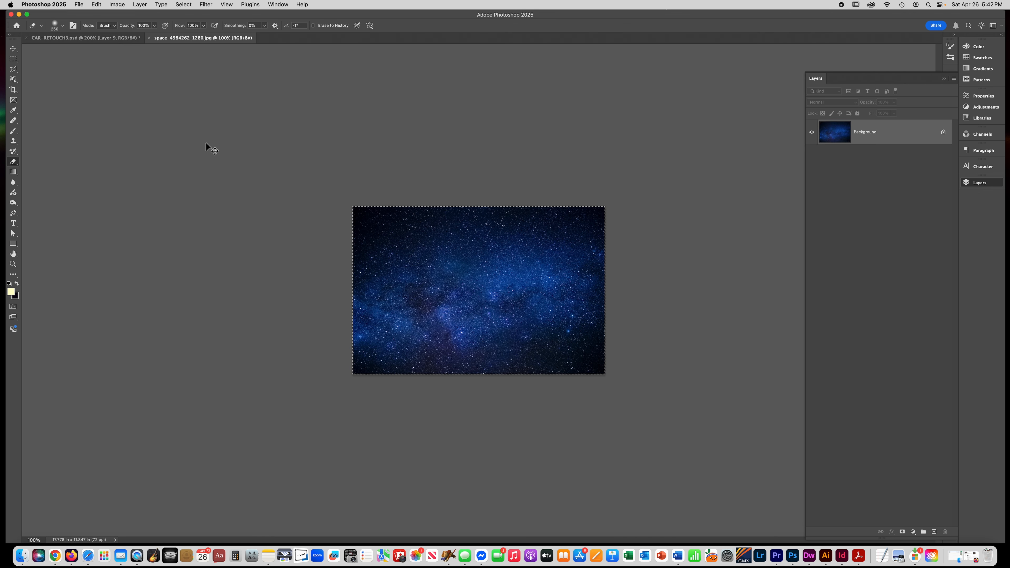
key(super+c)
key(super+w)
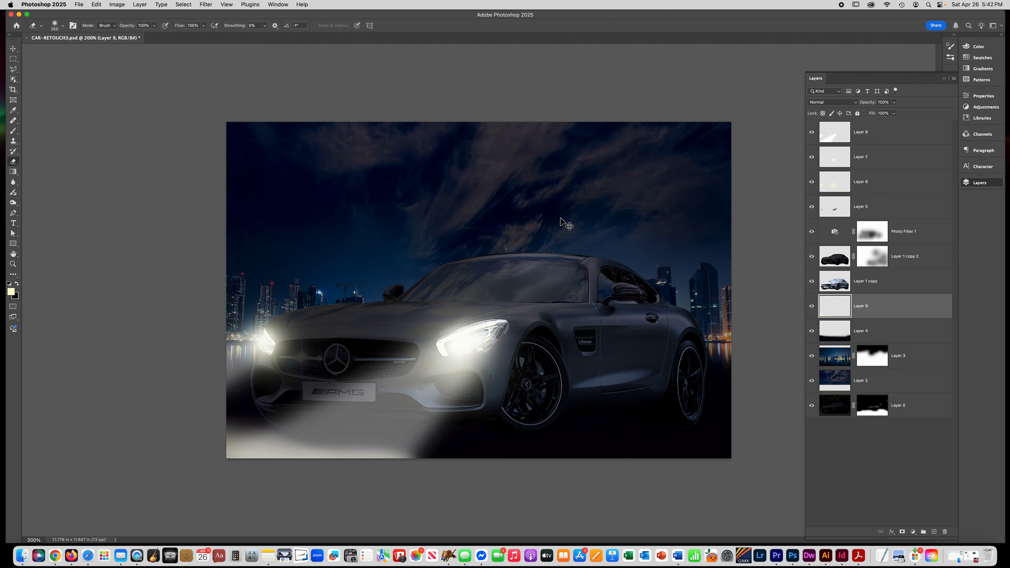
key(super+v)
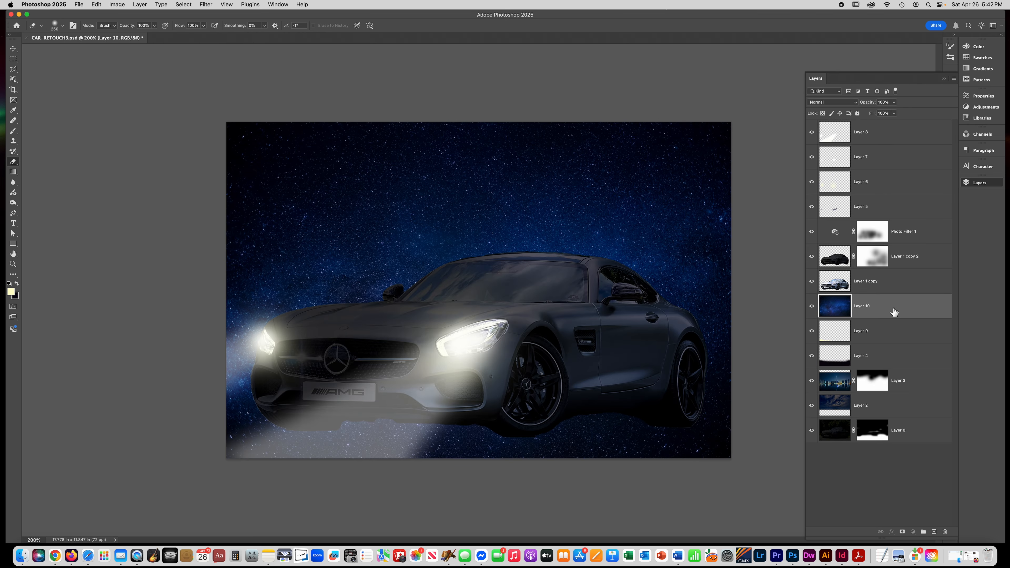
- Move the star layer to the top of the stack and set its blend mode to Lighten
drag(894, 311, 867, 123)
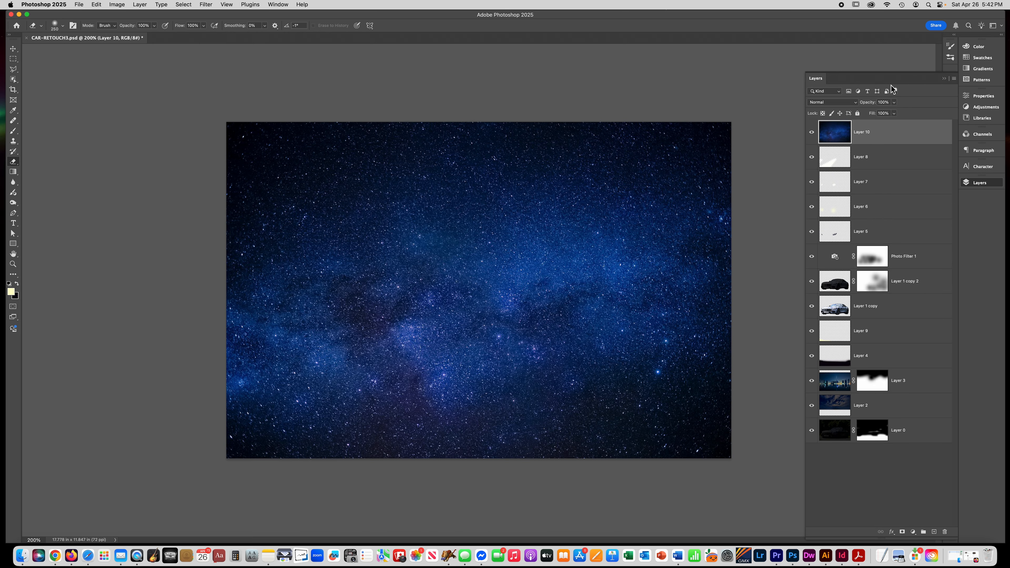
click(822, 103)
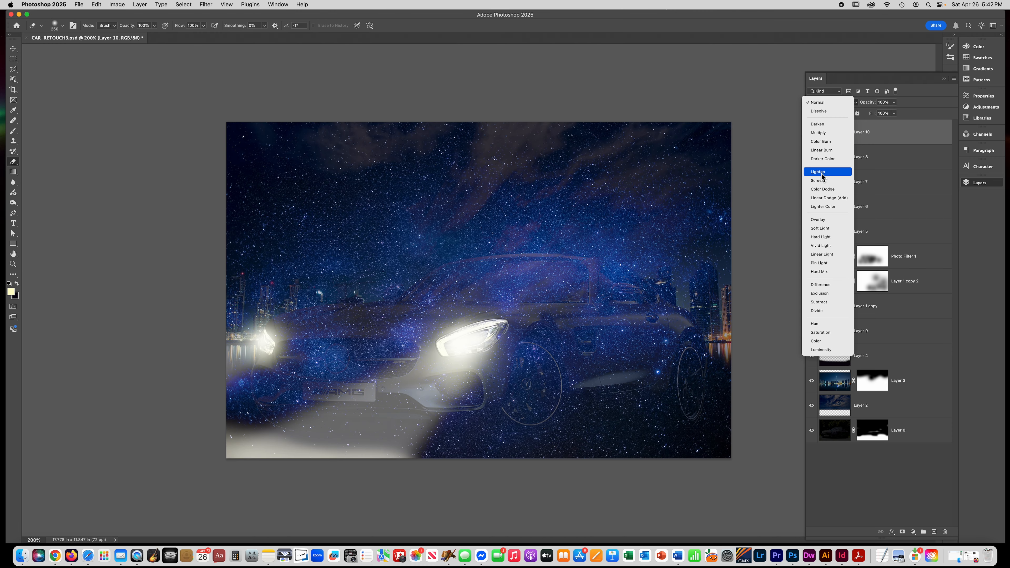
click(822, 172)
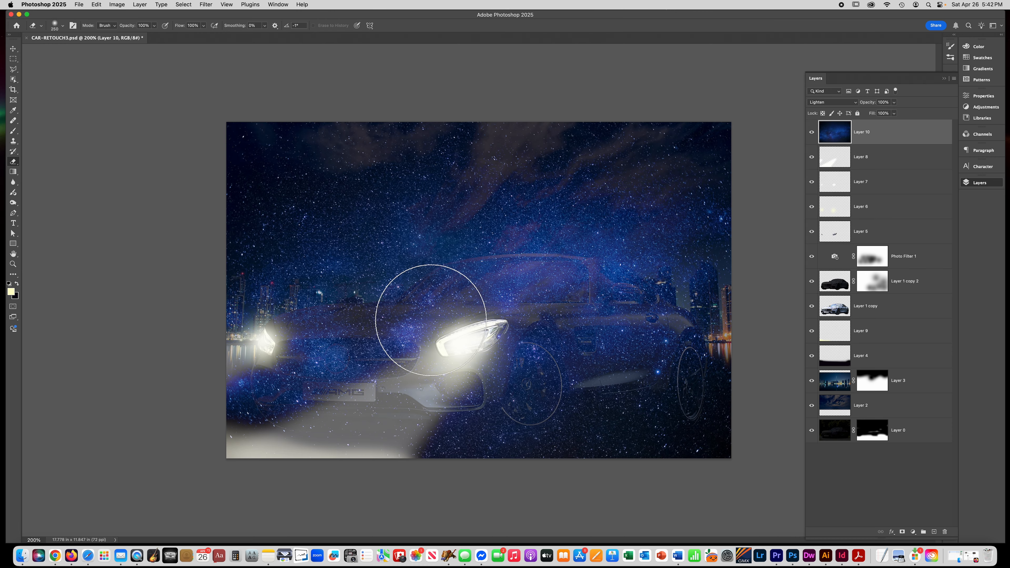
- Add a layer mask to the star layer and paint black with a large brush to hide stars over the car and ground
click(903, 531)
click(8, 283)
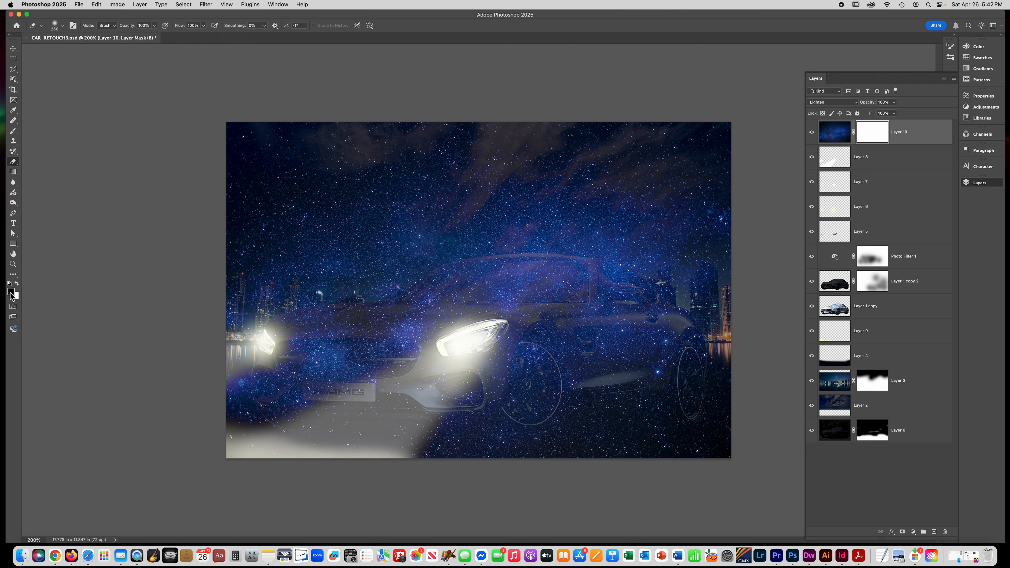
click(13, 131)
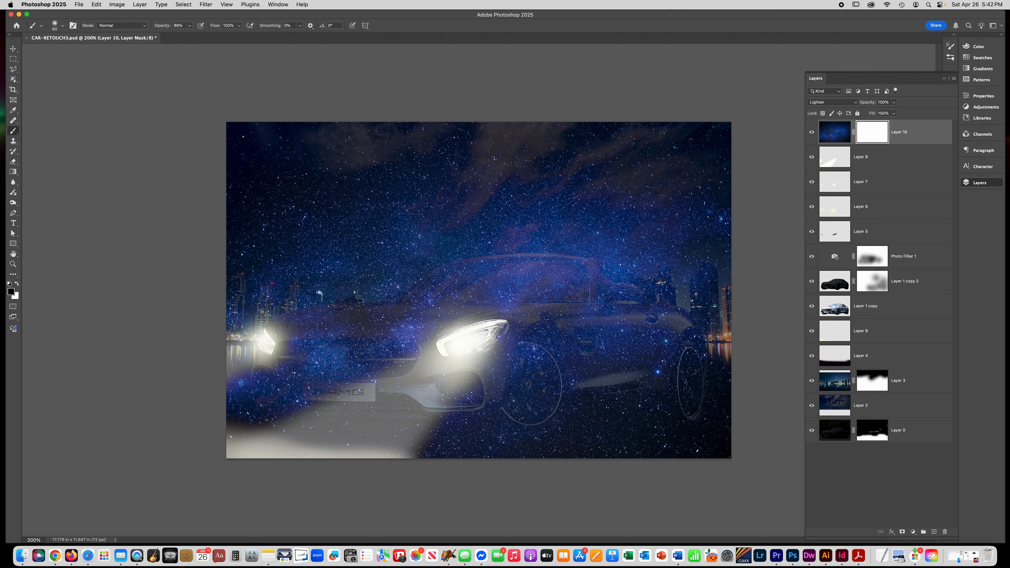
key(bracketright)
key(bracketright)
key(bracketright)
key(bracketright)
key(bracketright)
key(bracketright)
key(bracketright)
key(bracketright)
key(bracketright)
key(bracketright)
key(bracketright)
key(bracketright)
key(bracketright)
mouse_move(592, 376)
mouse_down()
mouse_move(575, 365)
mouse_move(291, 434)
mouse_move(250, 403)
mouse_move(671, 411)
mouse_move(660, 407)
mouse_up()
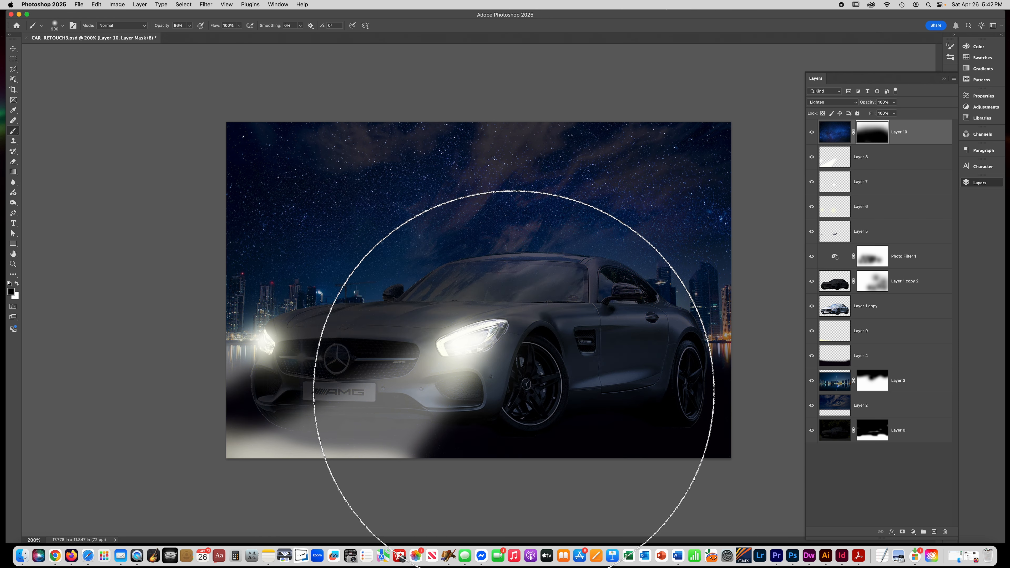